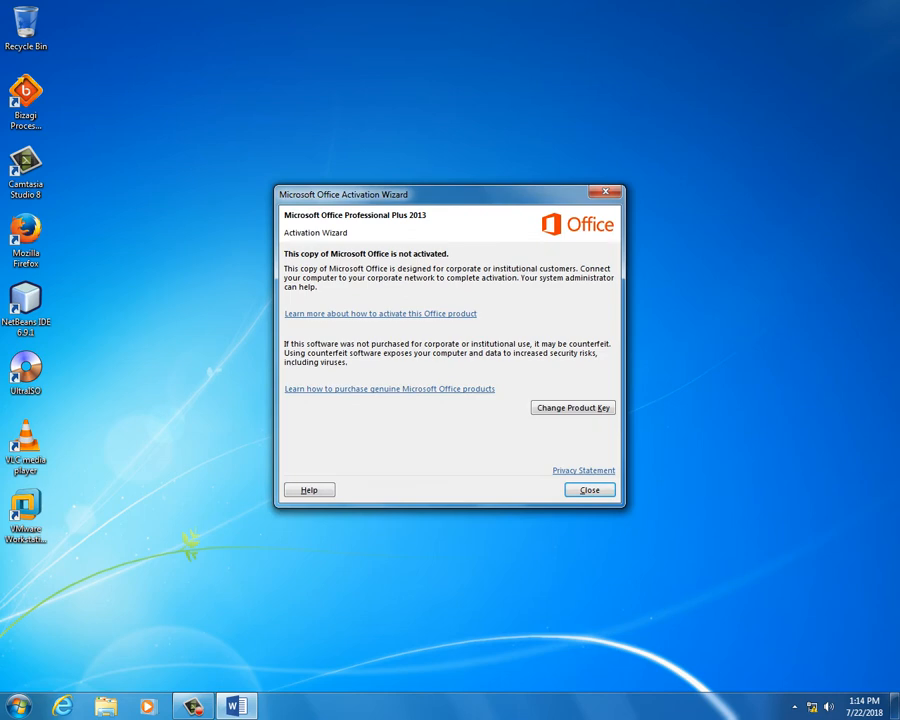
Dismiss the Office activation notice and choose 'Ask me later' for update settings.
key("Escape")
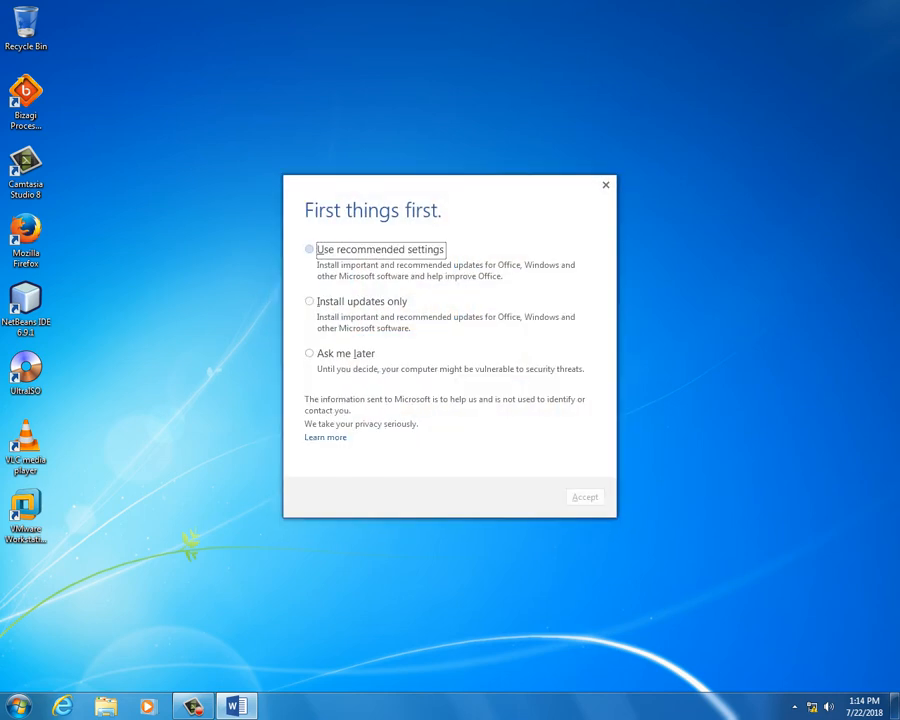
key("Down")
key("Down")
key("Return")
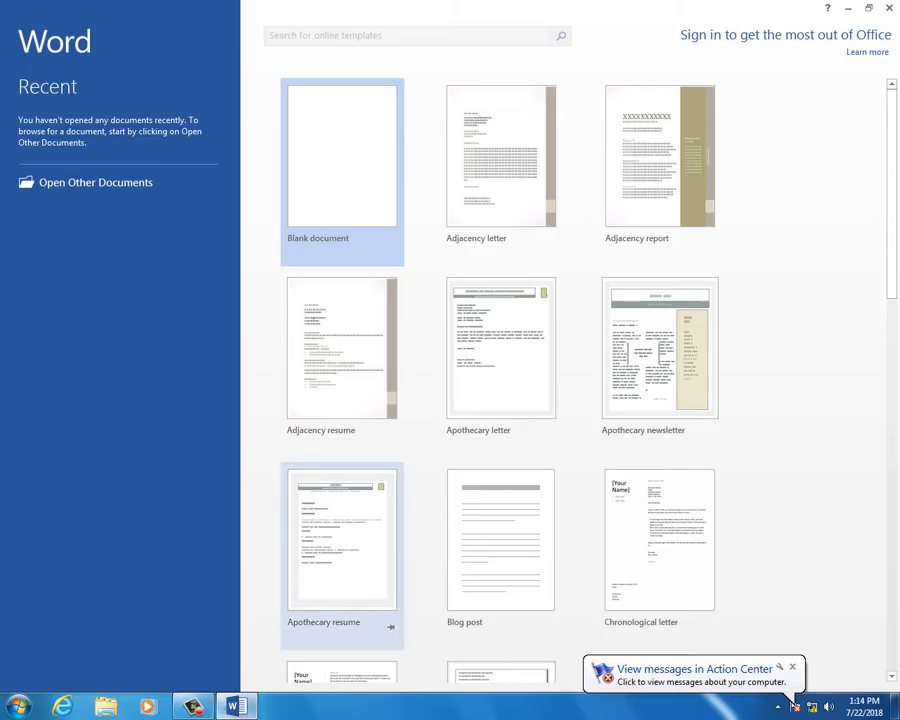
Insert a Clustered Column chart into a new blank document and dismiss the activation notice.
left_click(342, 165)
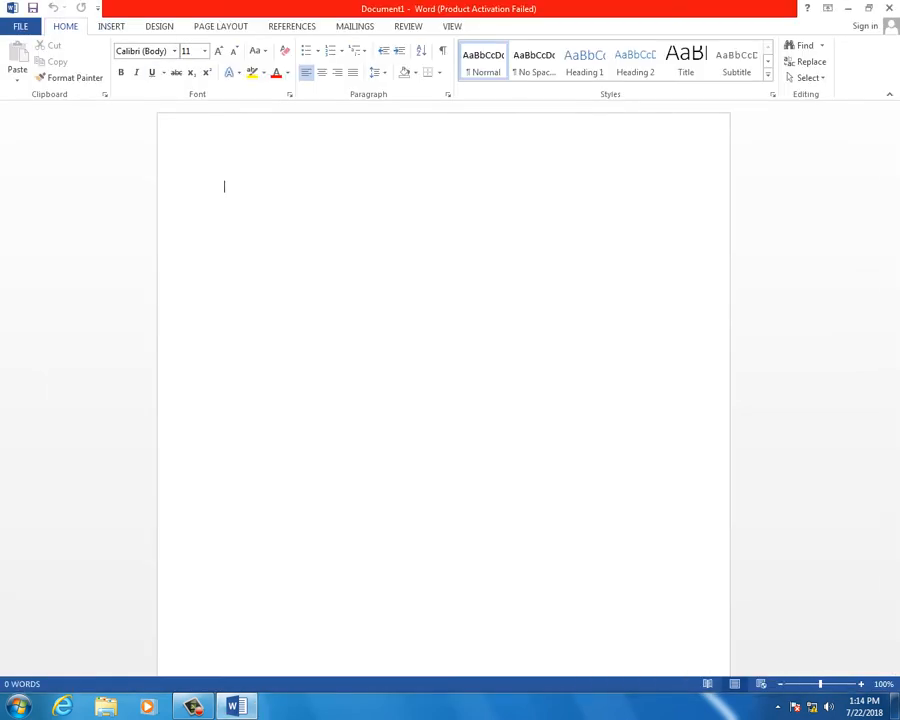
left_click(111, 26)
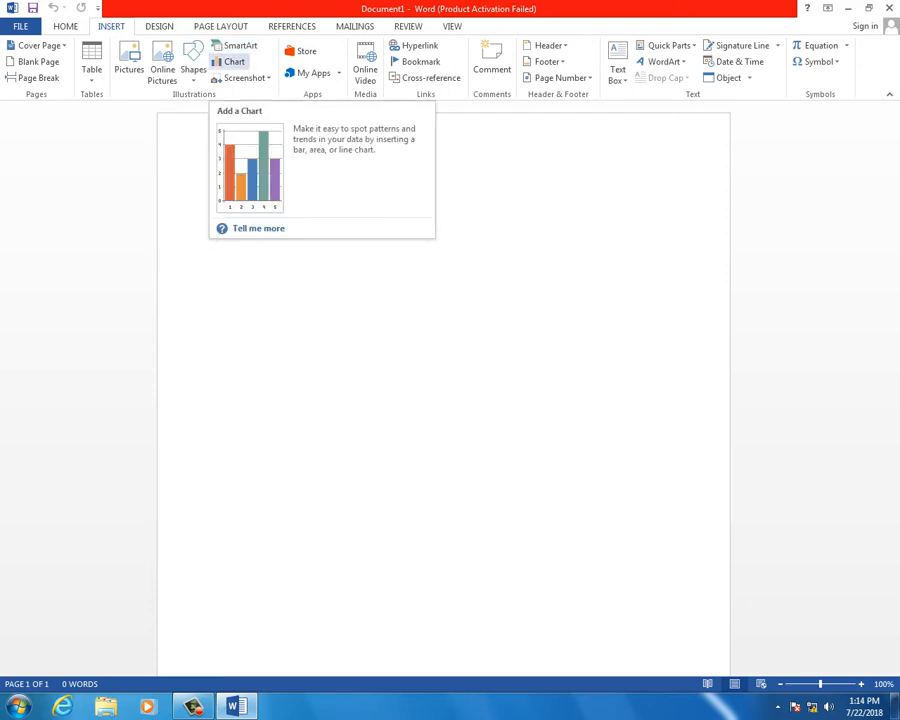
left_click(231, 62)
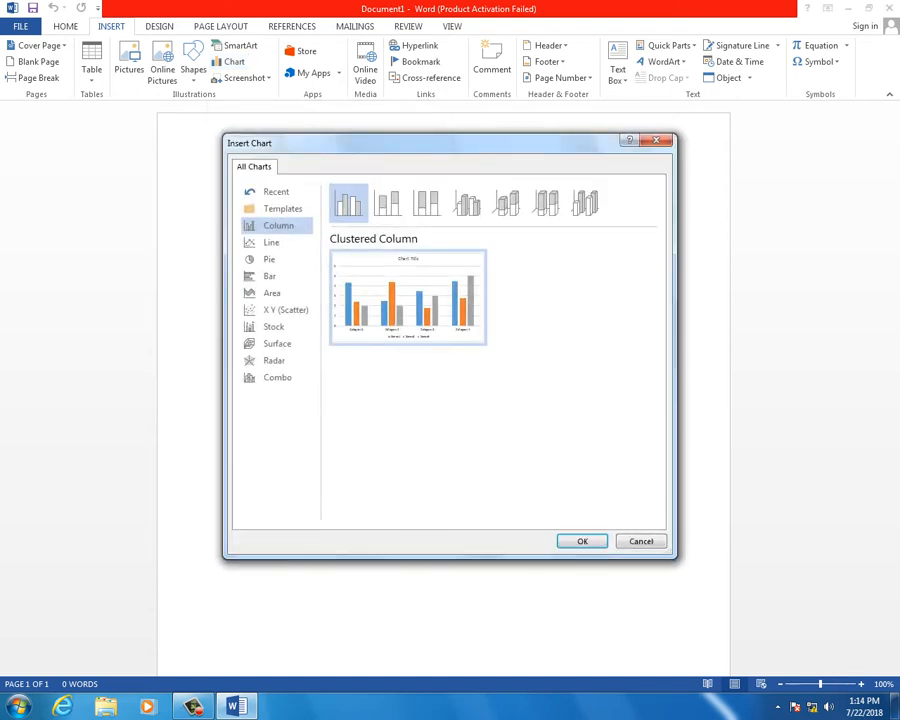
left_click_drag(420, 143, 445, 149)
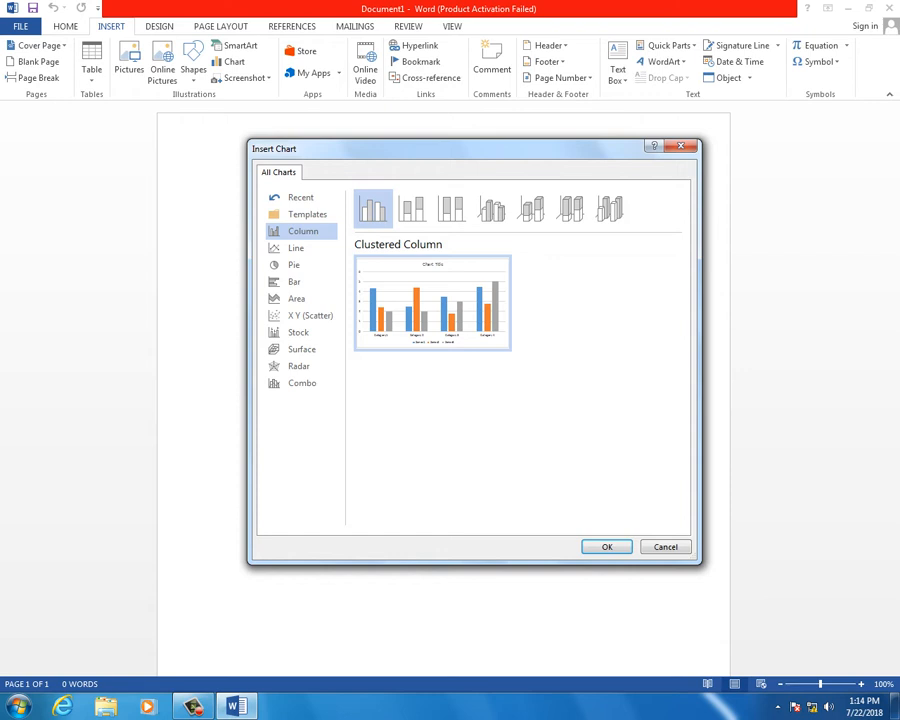
key("Escape")
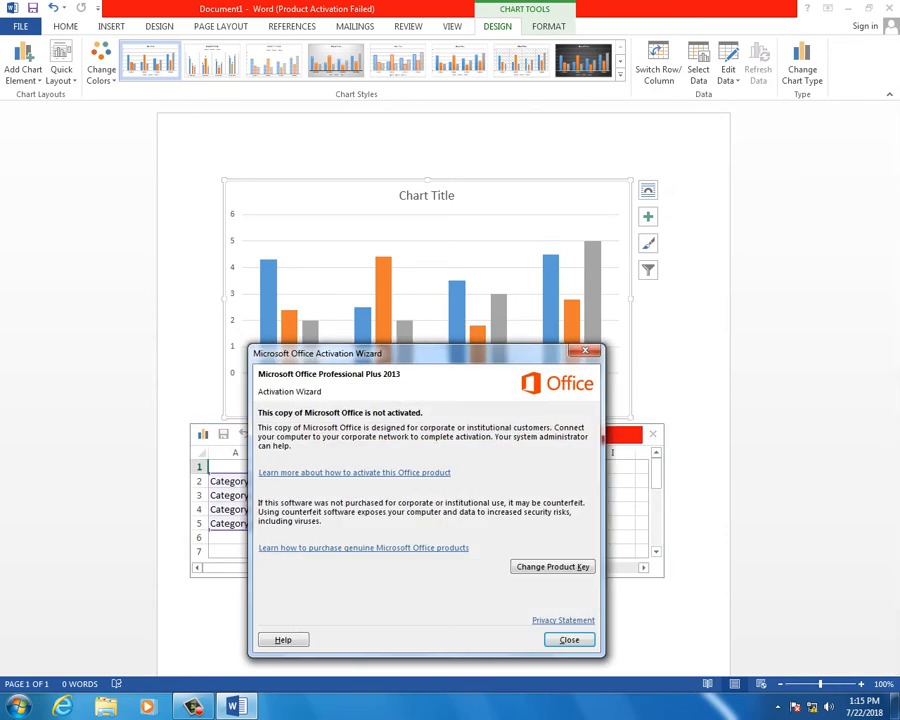
left_click(585, 351)
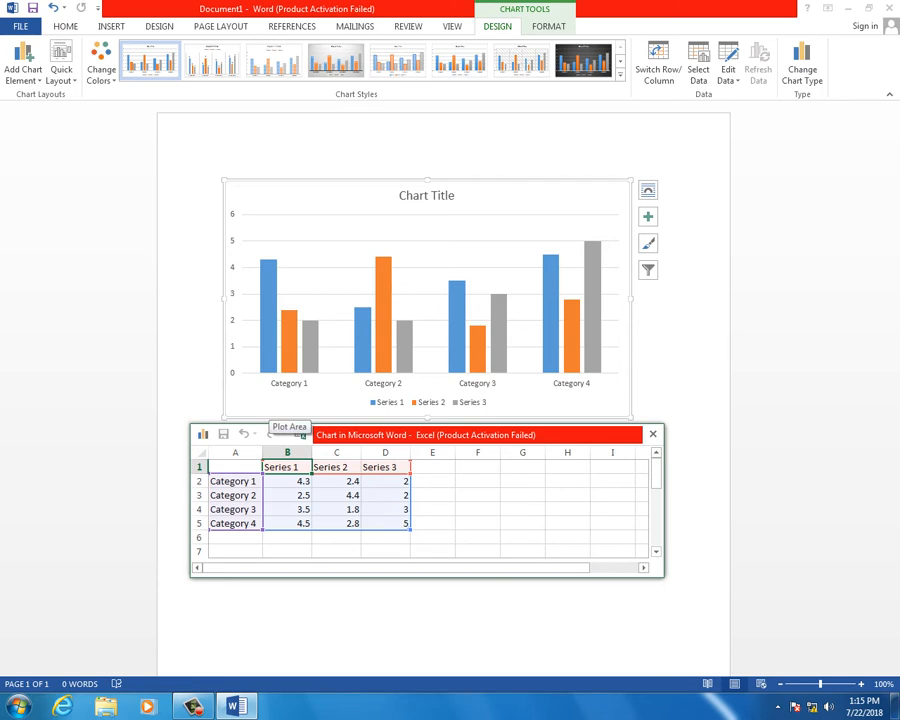
Enter the headers Name in A1 and Exame 1 in B1 of the chart data.
left_click(235, 467)
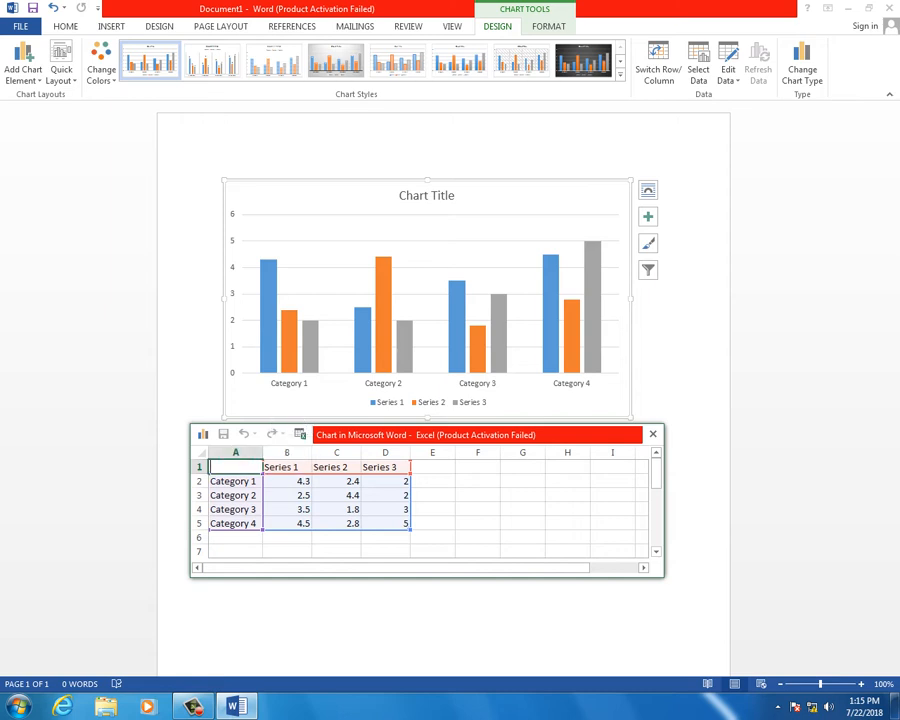
type("Name")
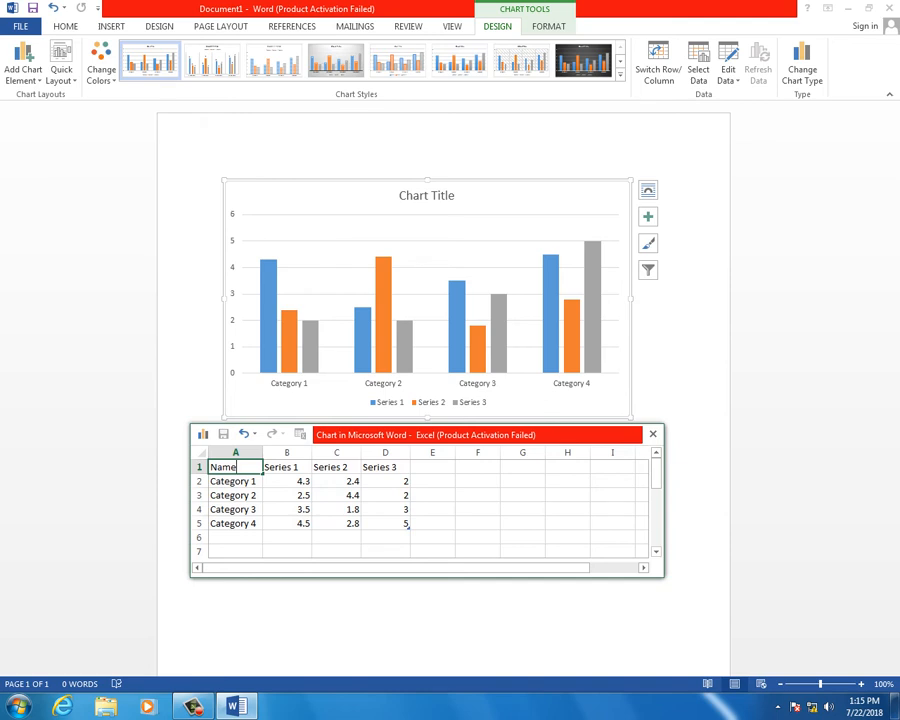
key("Return")
key("Up")
key("Right")
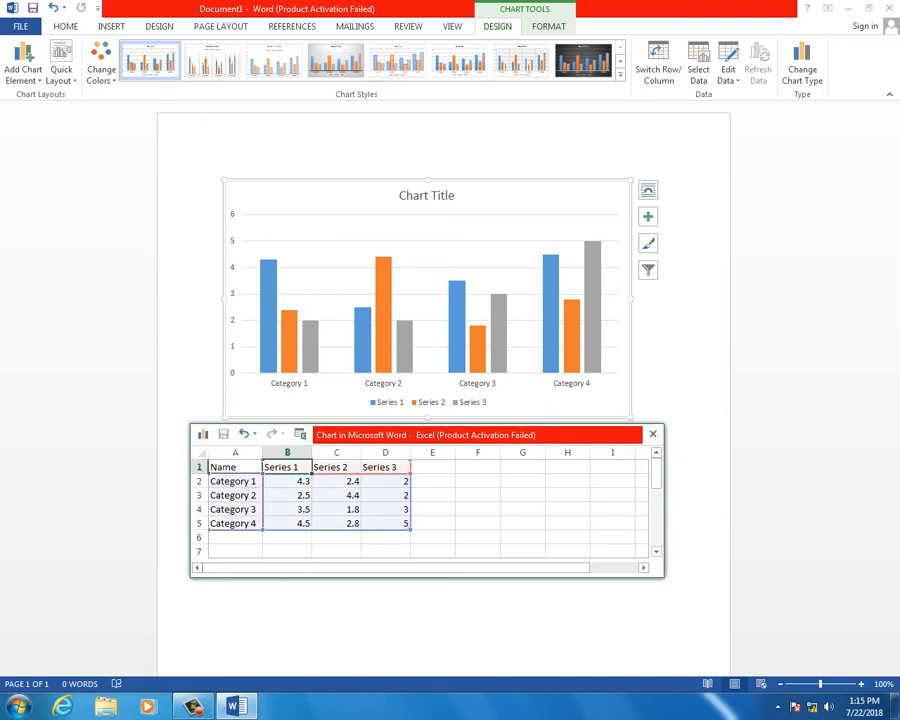
type("Excel")
key("BackSpace")
key("BackSpace")
key("BackSpace")
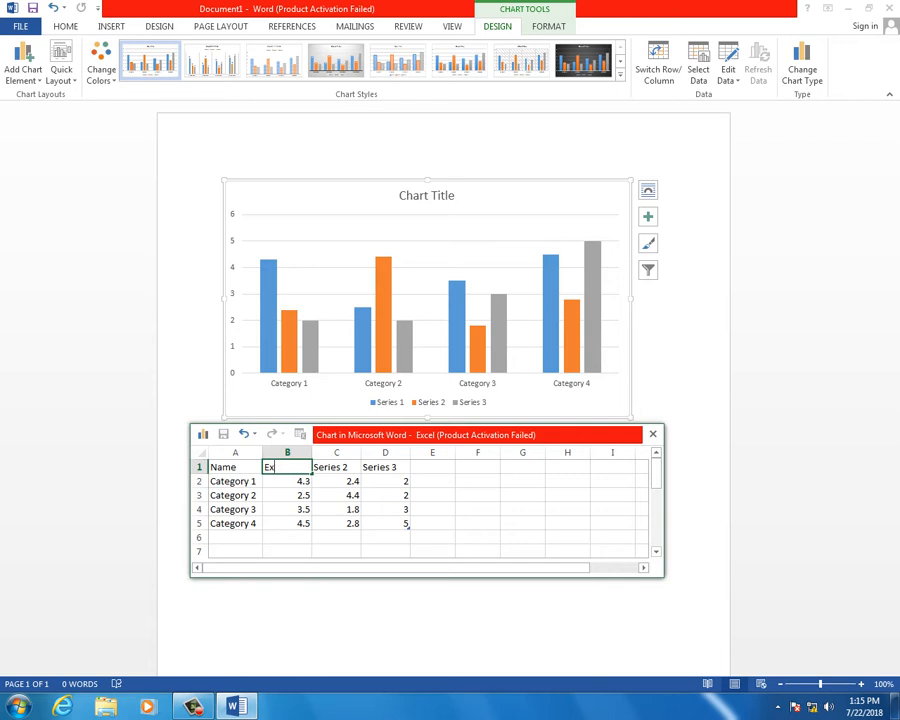
type("ame 1")
key("Tab")
Enter the headers Exam 2 in C1 and Final in D1.
type("Exa")
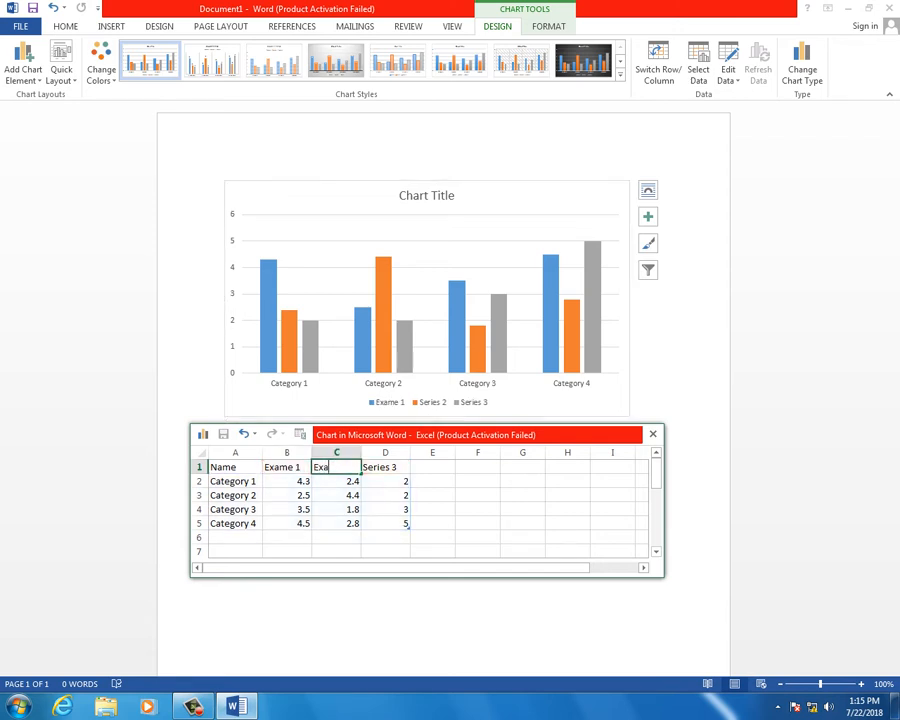
type("m 2")
key("Tab")
type("Exame")
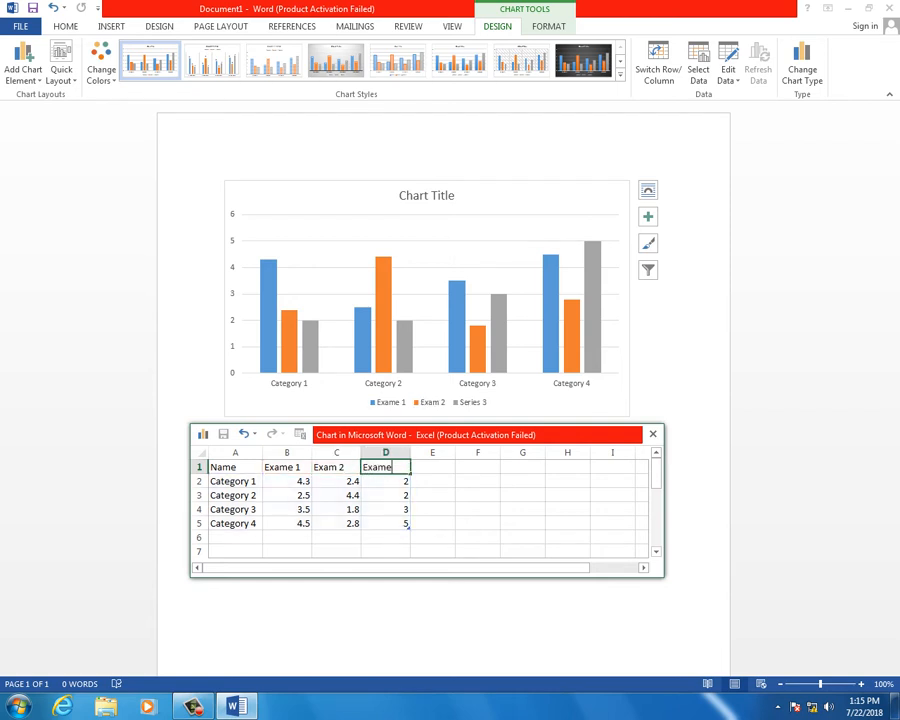
key("BackSpace")
key("BackSpace")
key("BackSpace")
key("BackSpace")
key("BackSpace")
type("Final")
key("Return")
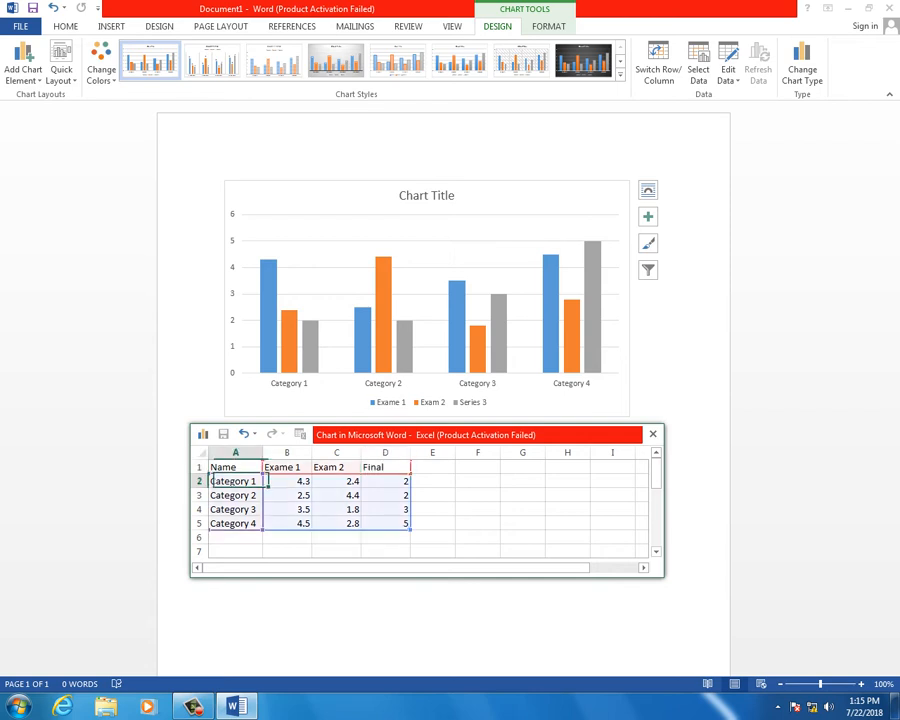
Replace the first two category labels with Ahmad and Gull lazam.
type("Ahmad")
key("Tab")
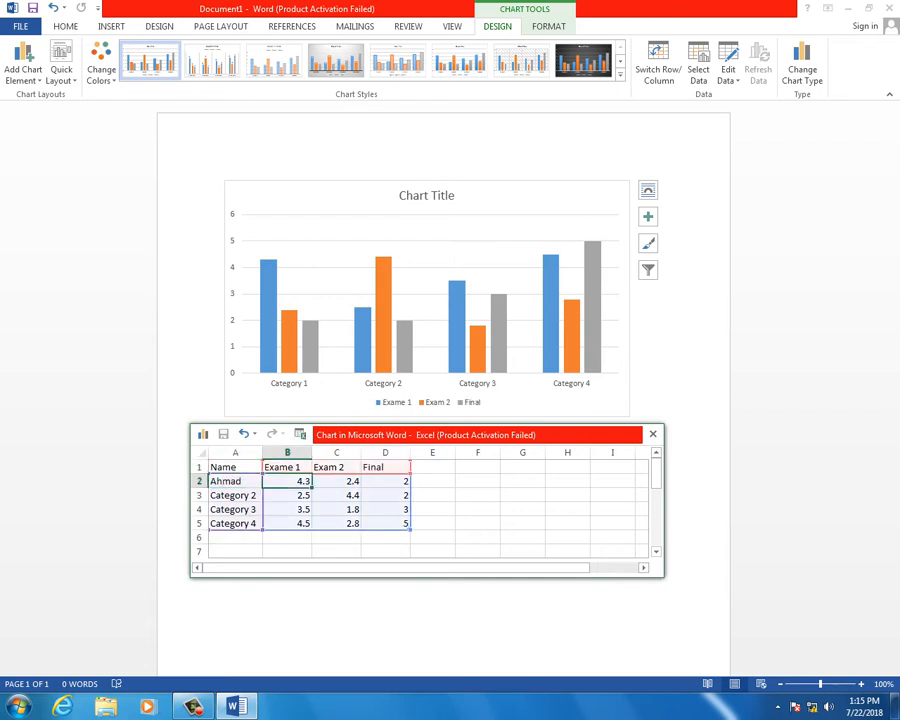
key("Left")
key("Down")
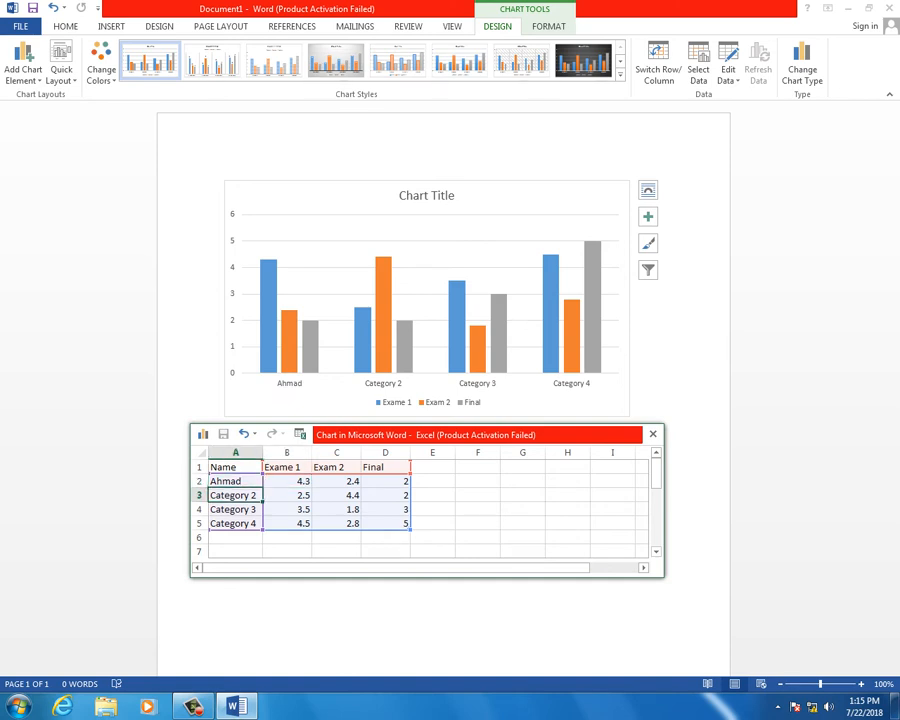
type("Gul")
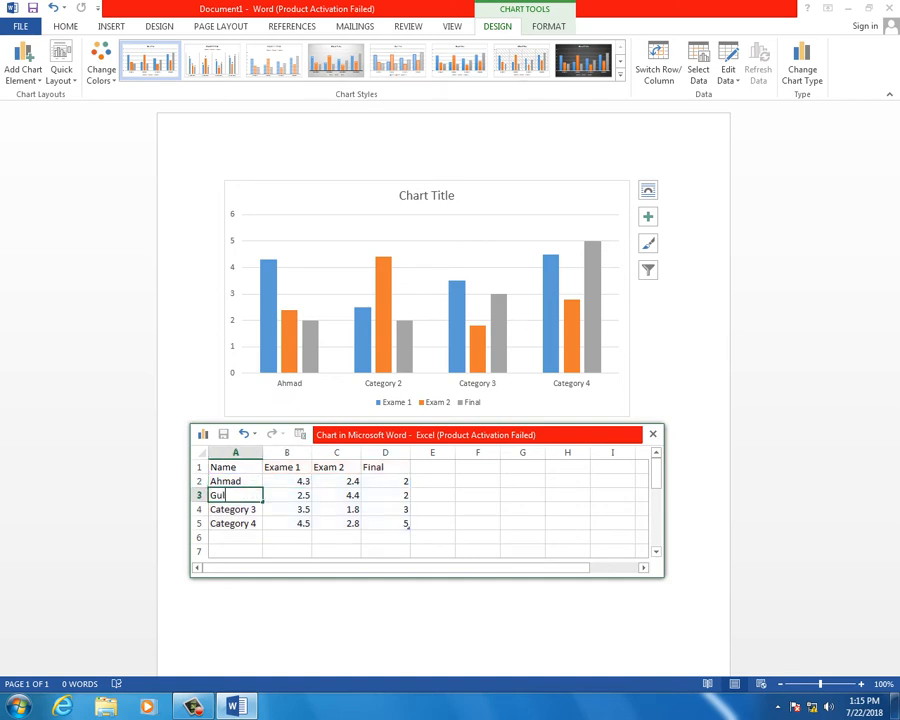
type("l lazam")
key("Return")
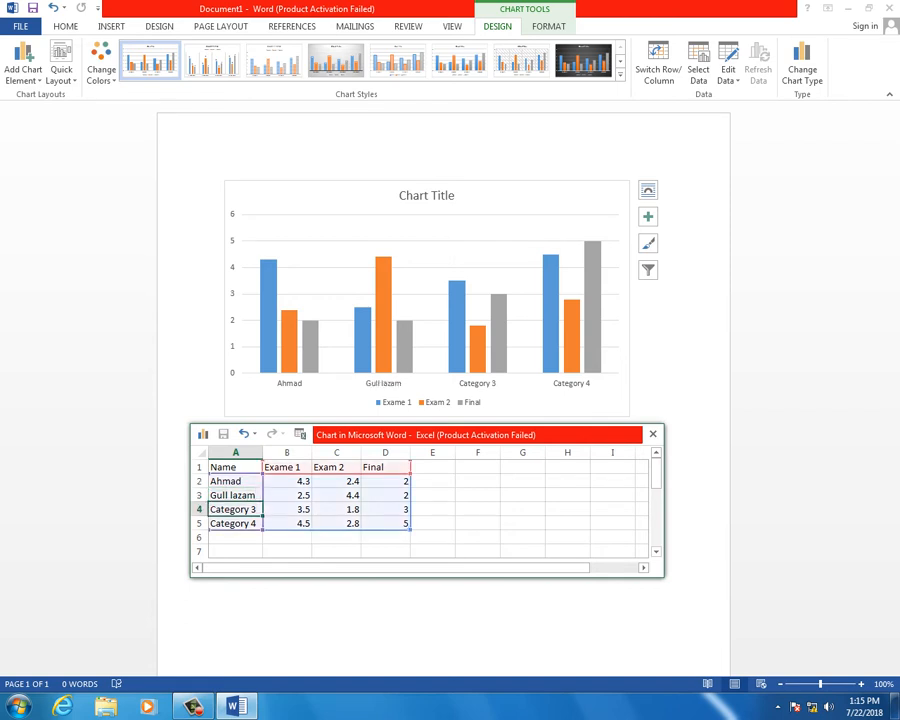
type("Samda")
key("BackSpace")
key("BackSpace")
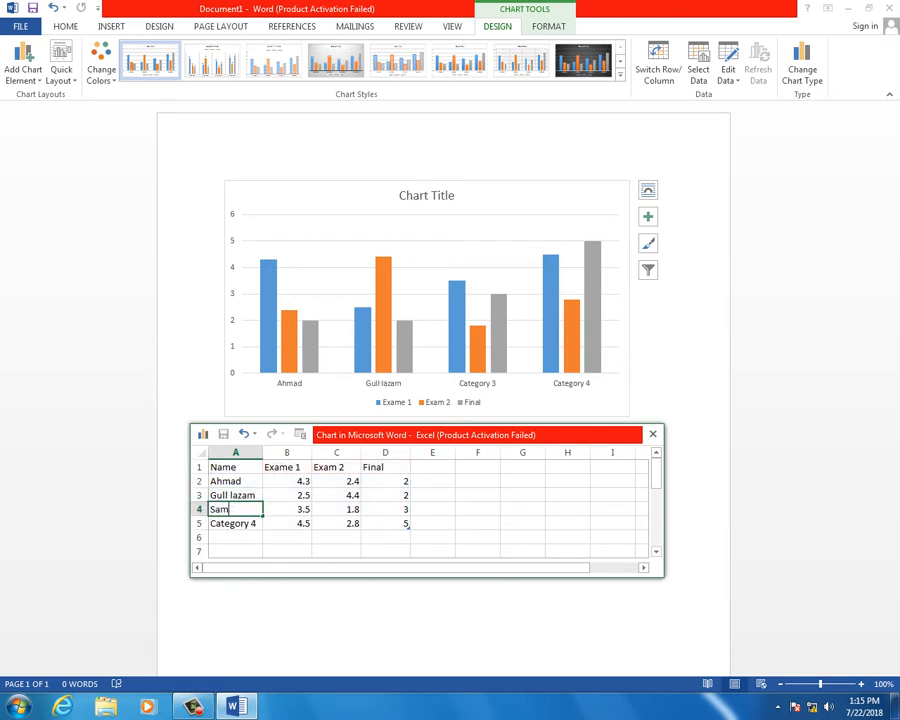
type("ad")
key("Return")
type("S")
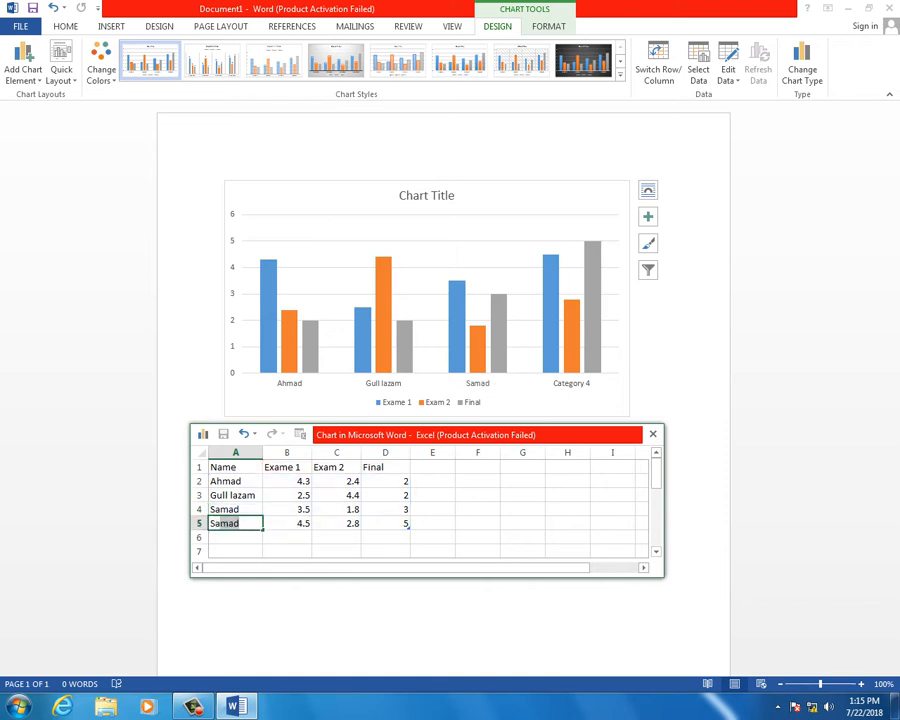
type("anjet singh")
left_click(235, 495)
left_click(235, 523)
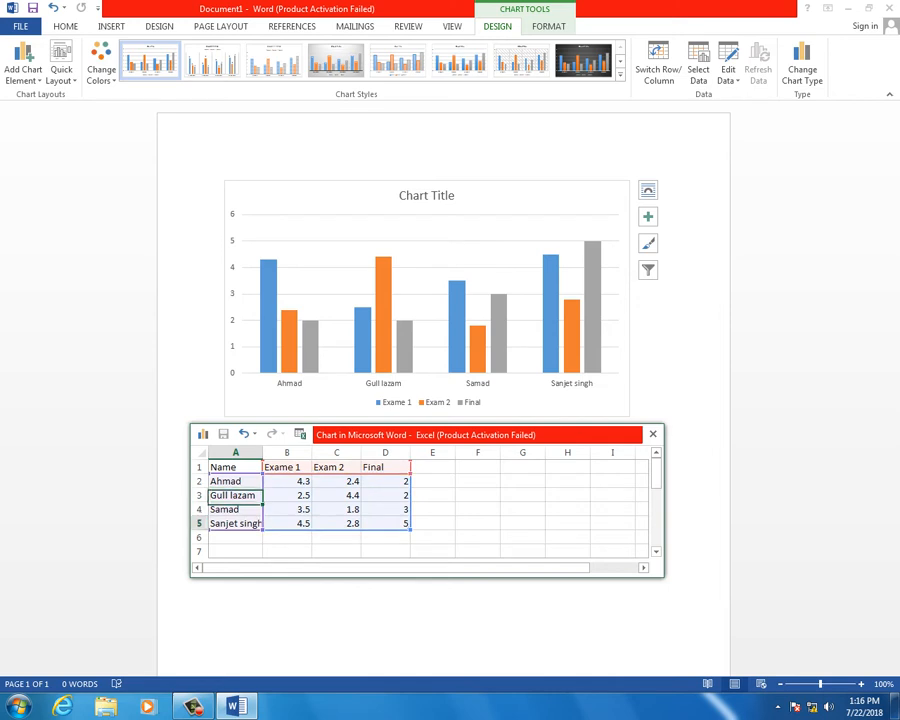
key("Tab")
key("Tab")
key("Tab")
key("Tab")
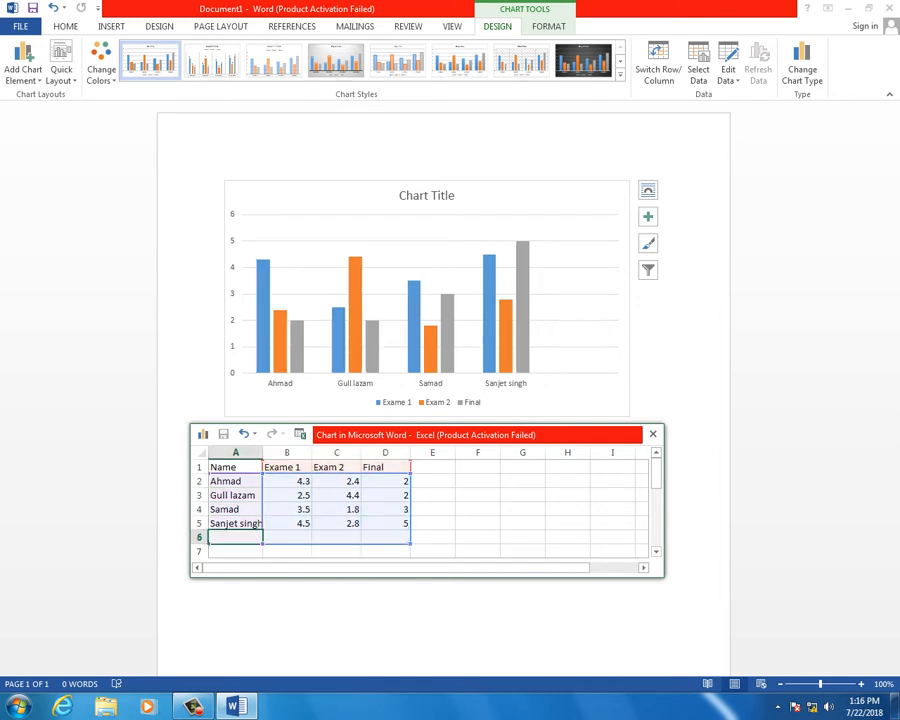
type("Ahmad gul")
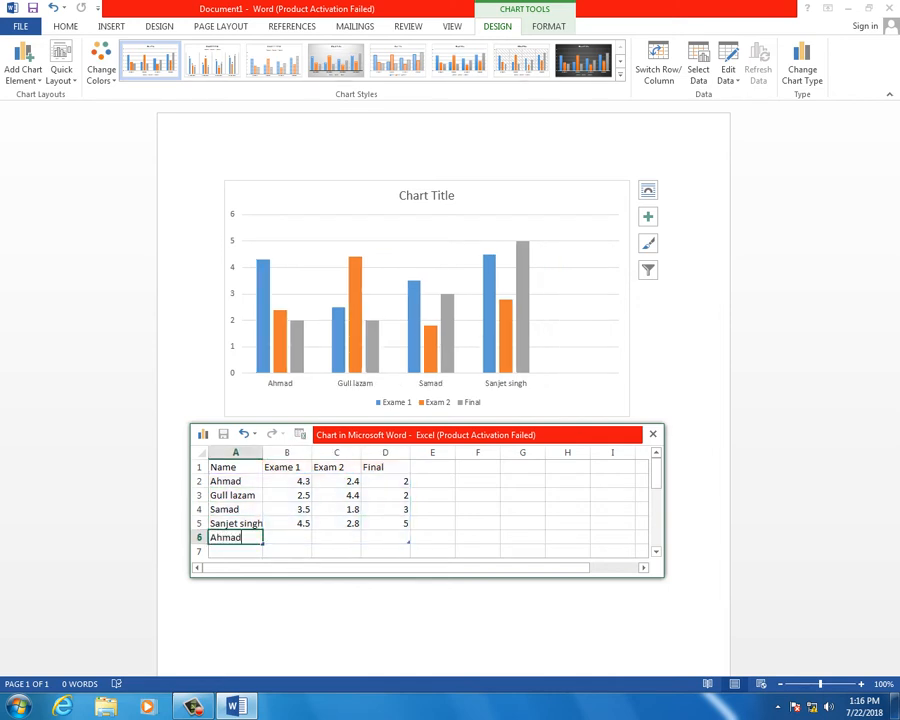
key("Tab")
key("Tab")
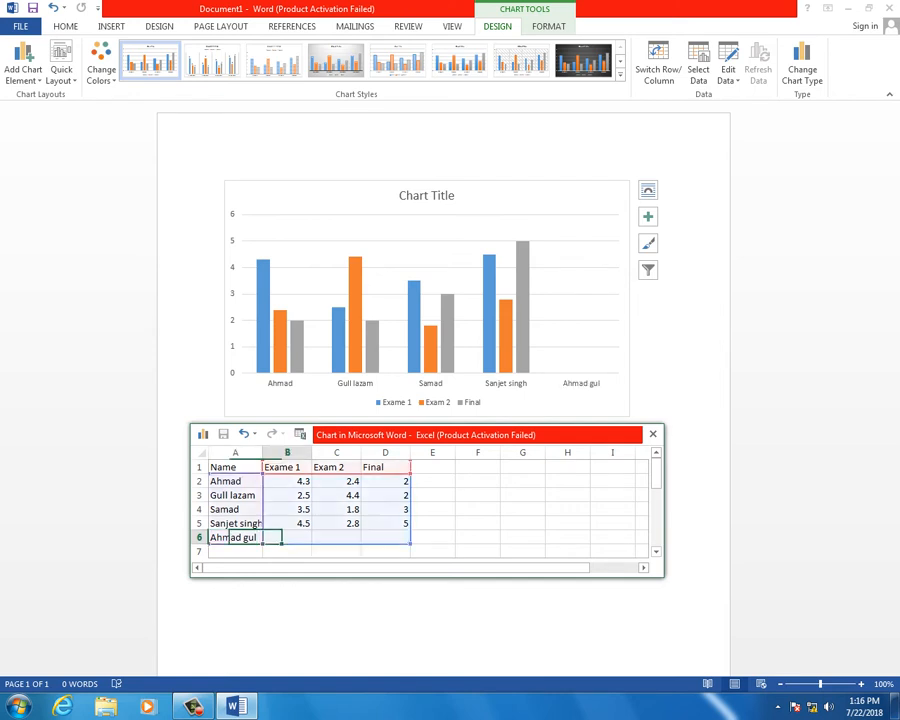
key("Left")
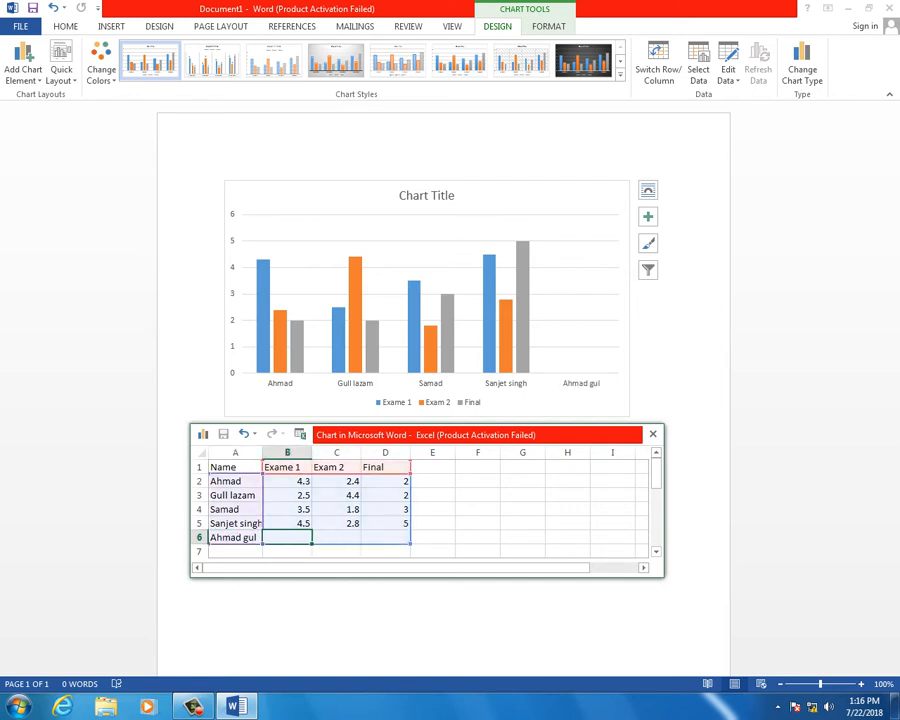
type("2.4")
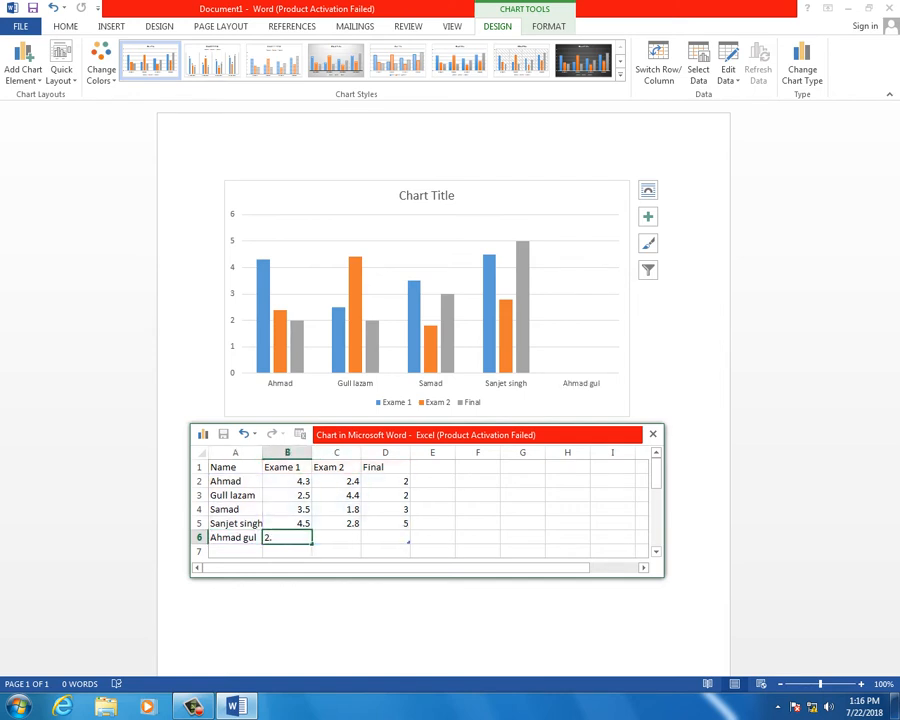
key("Up")
key("Up")
key("Up")
key("Up")
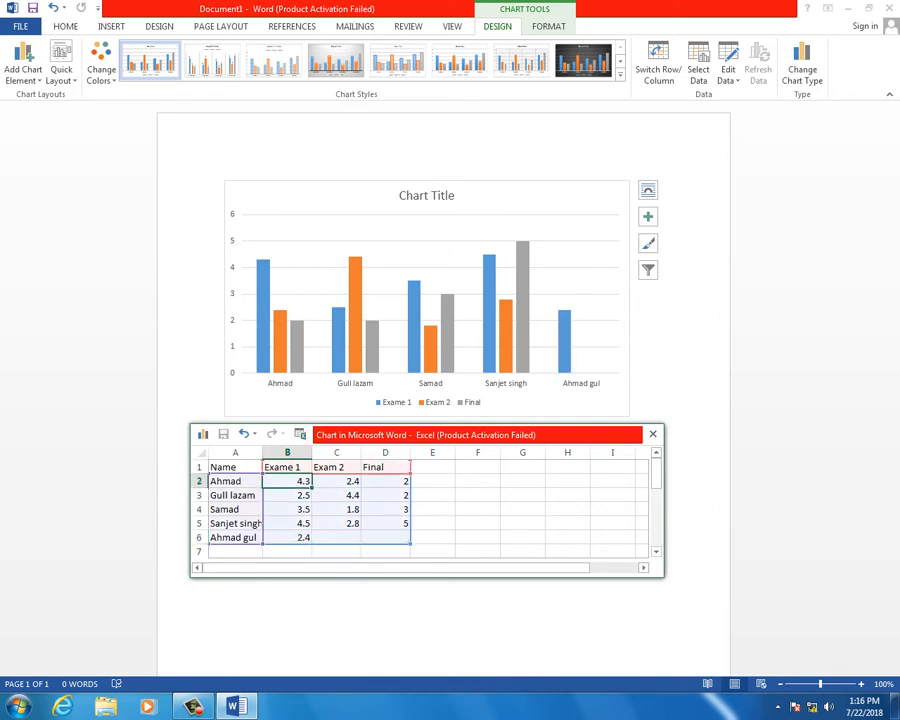
Enter Ahmad's scores: Exame 1 15, Exam 2 15, Final 60.
type("45")
key("Tab")
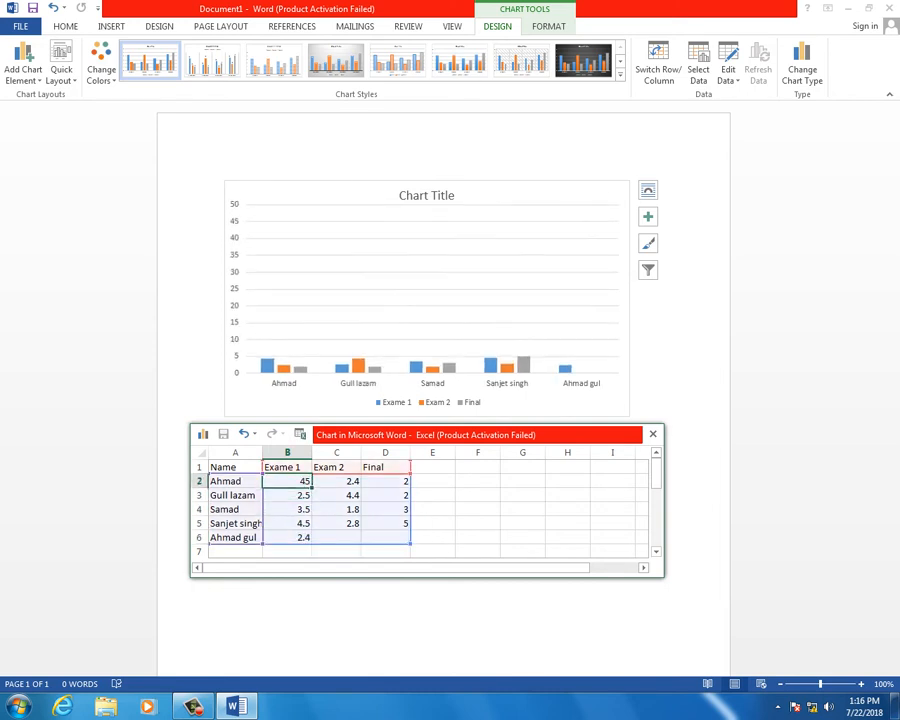
type("80")
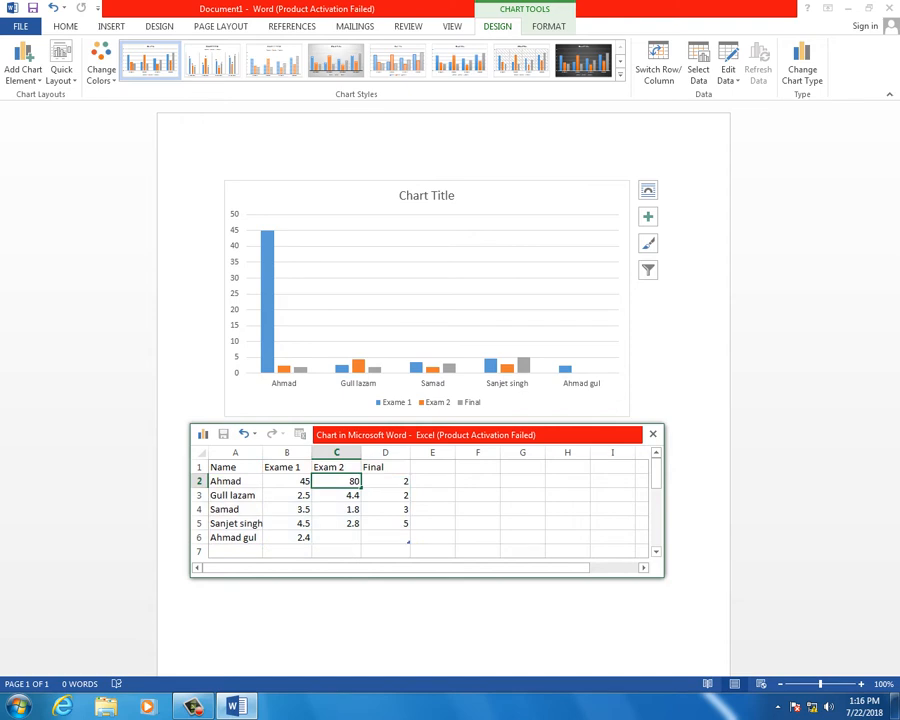
key("Tab")
type("9")
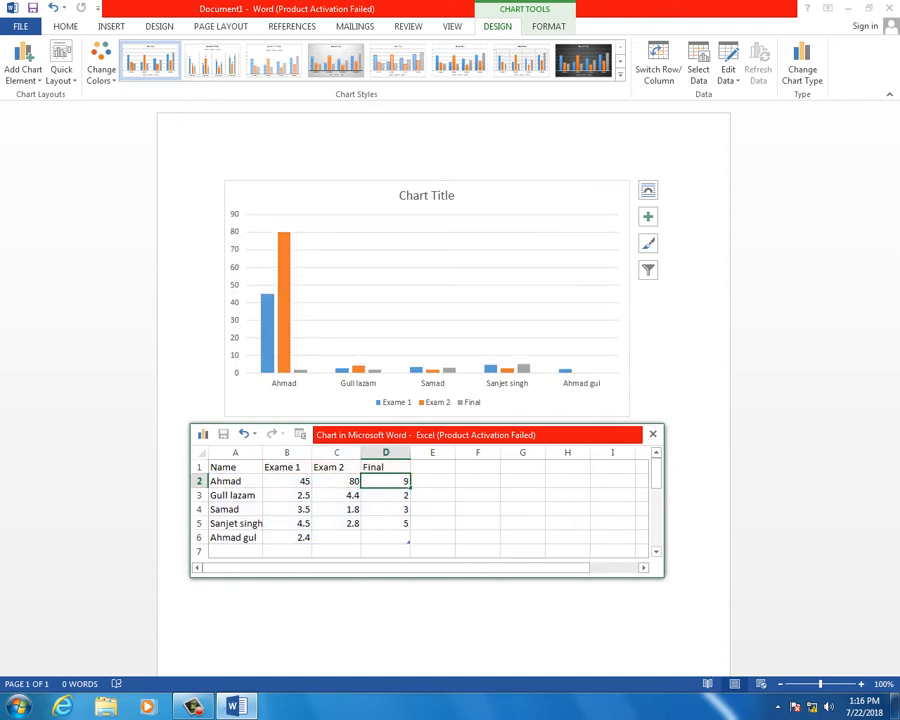
key("BackSpace")
key("Left")
key("Left")
key("Right")
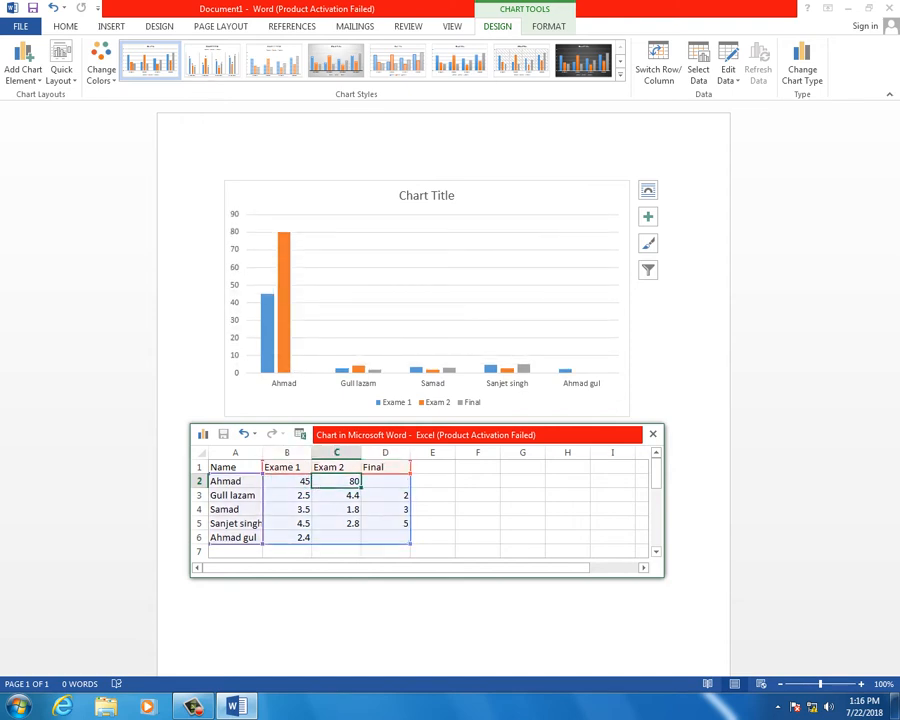
key("Left")
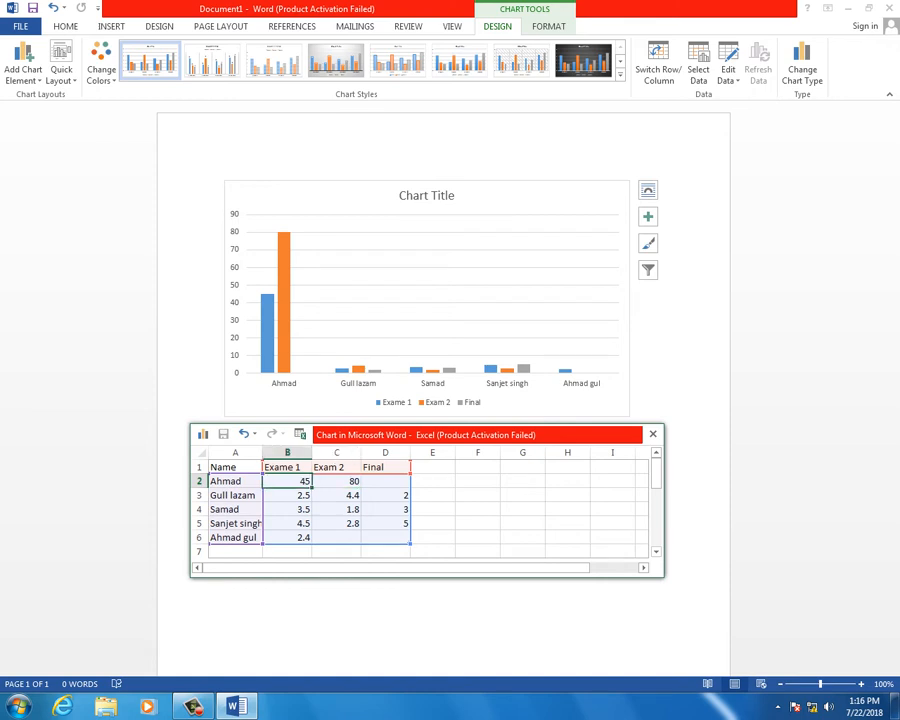
type("15")
key("Tab")
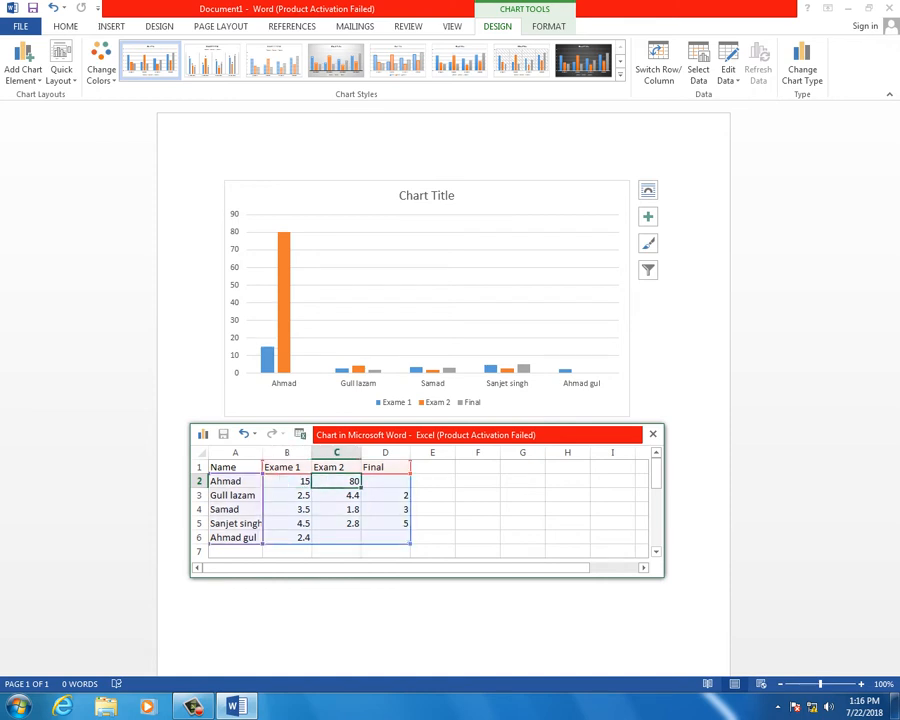
type("15")
key("Tab")
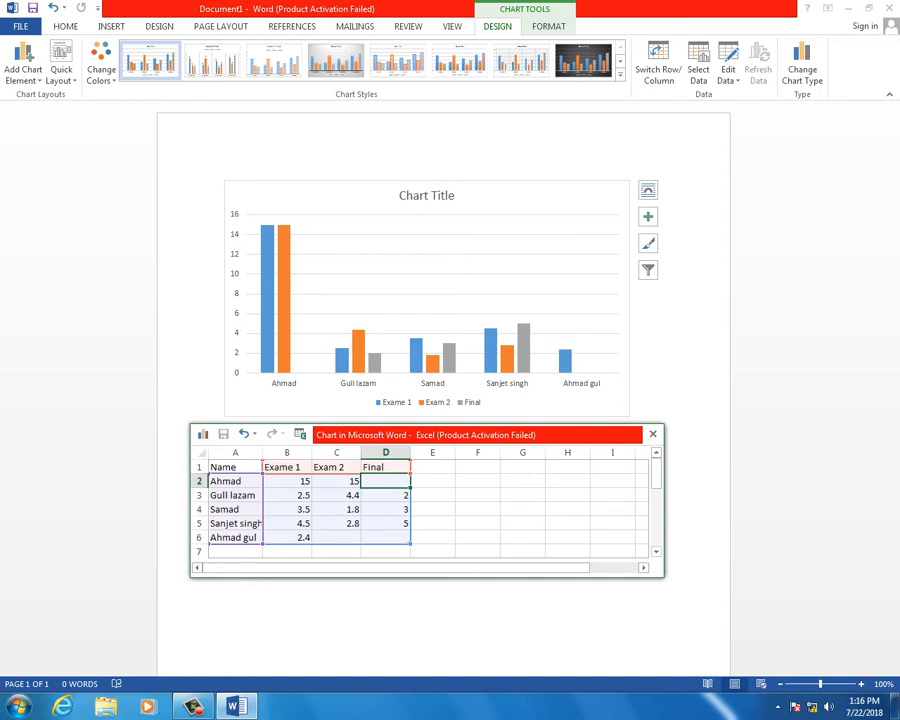
type("60")
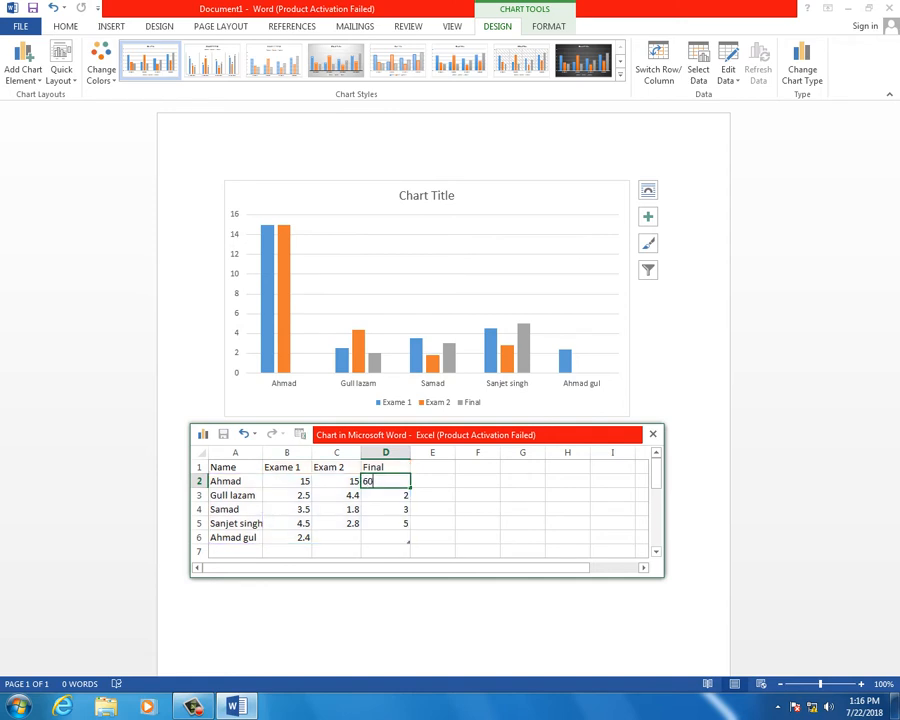
key("Return")
key("Up")
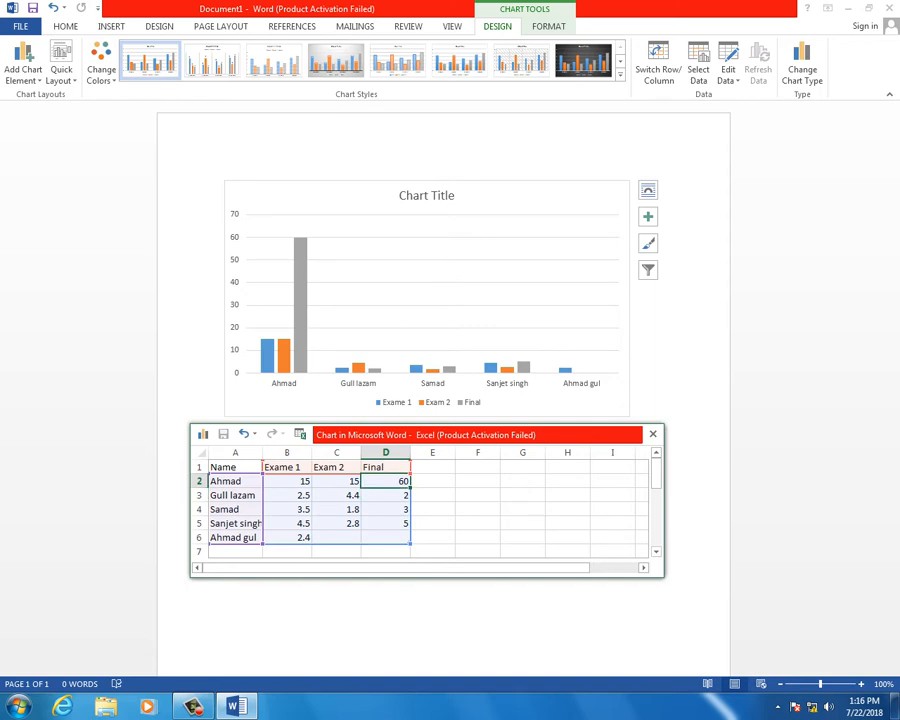
key("Down")
key("Left")
key("Left")
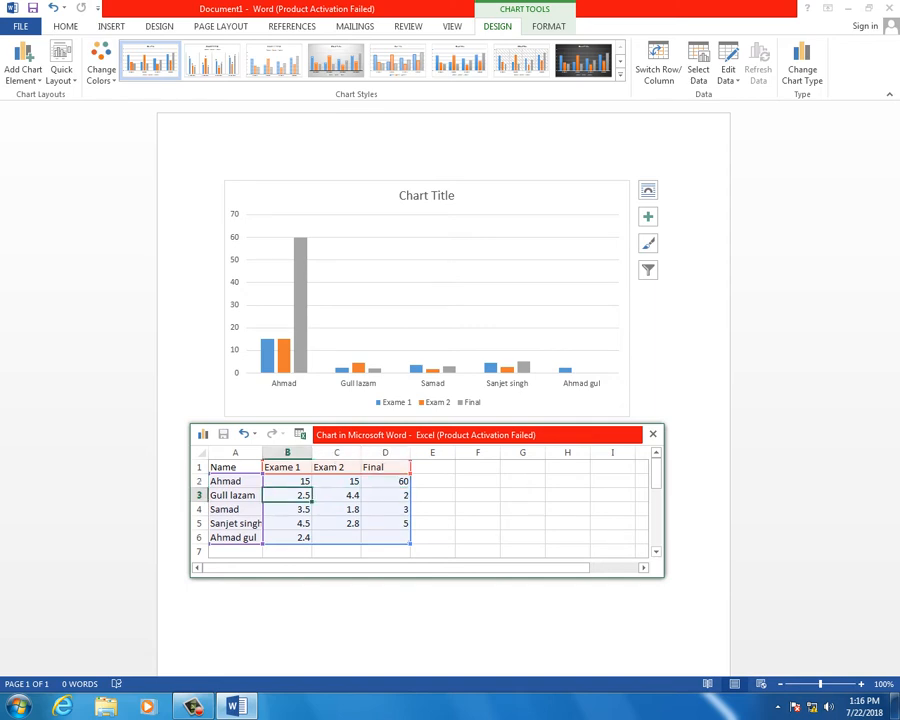
type("45")
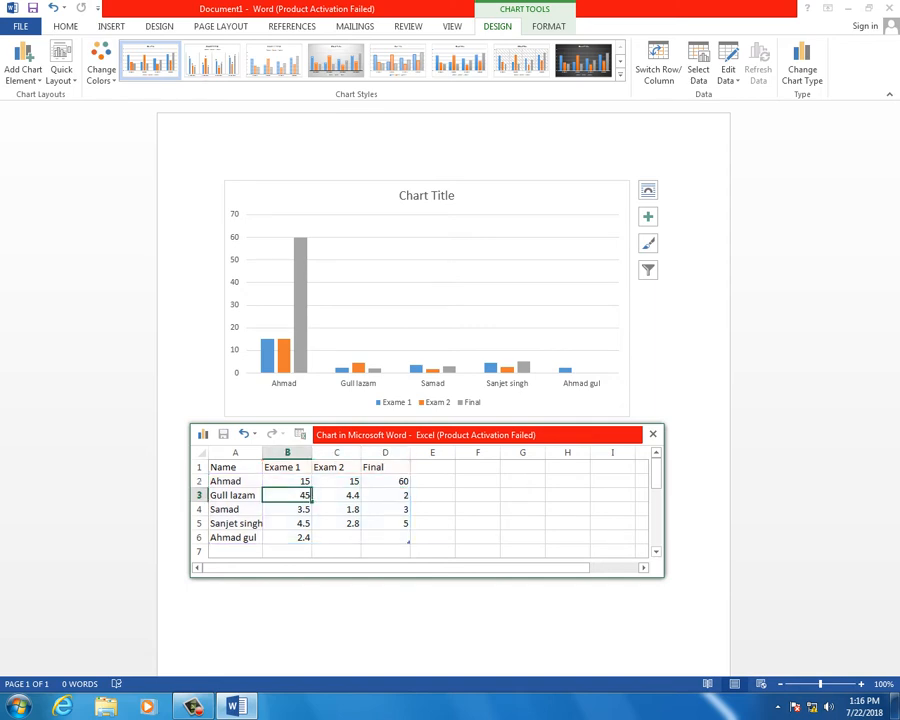
key("Right")
type("20")
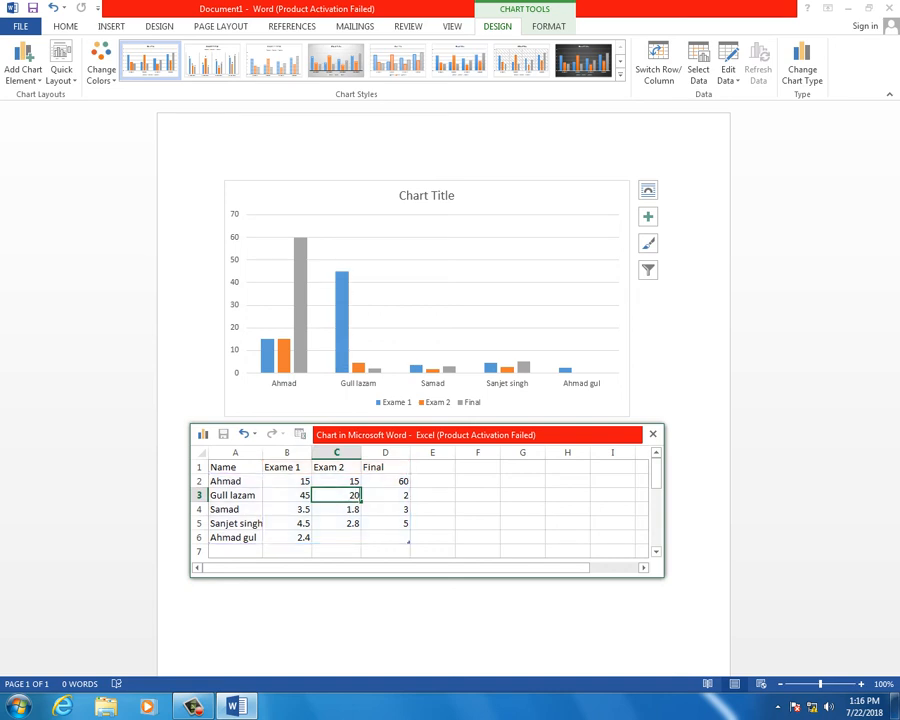
key("Right")
type("30")
key("Left")
Enter Samad's scores: Exame 1 23, Exam 2 25, Final 45.
key("Down")
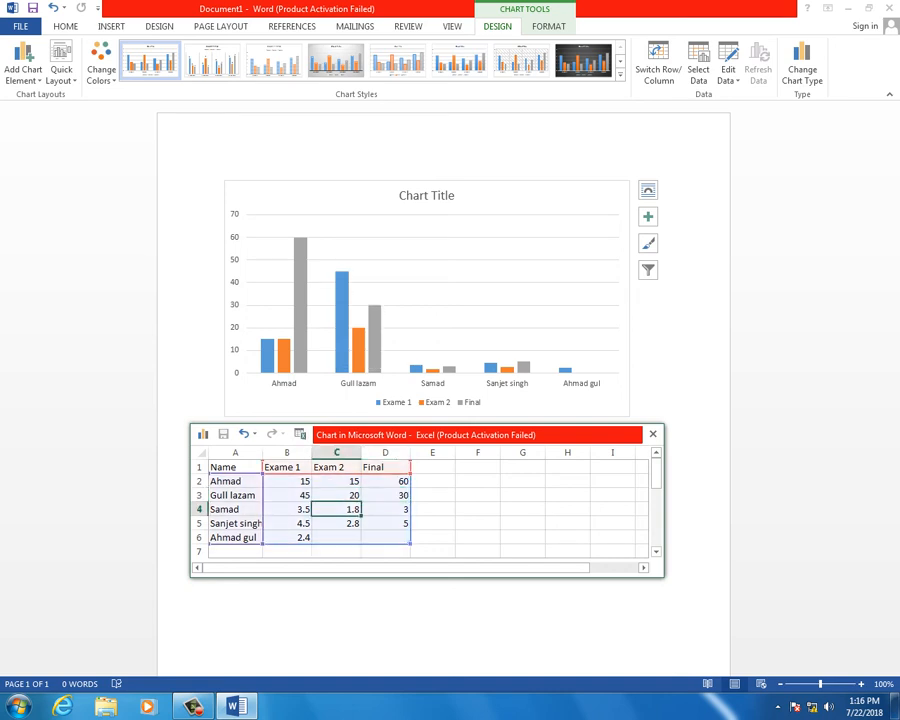
key("Left")
type("23")
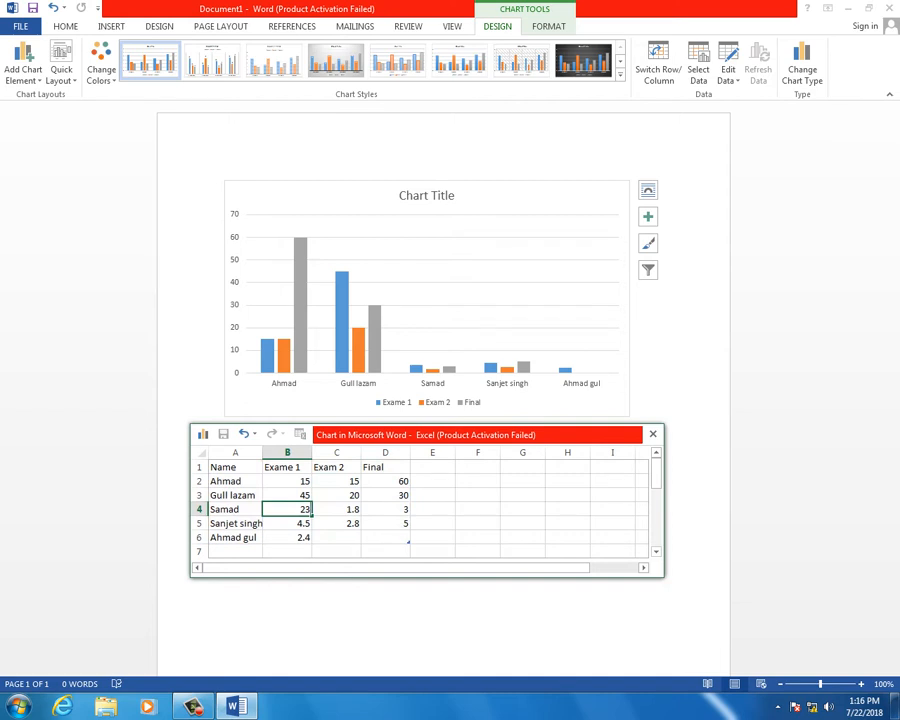
key("Right")
type("25")
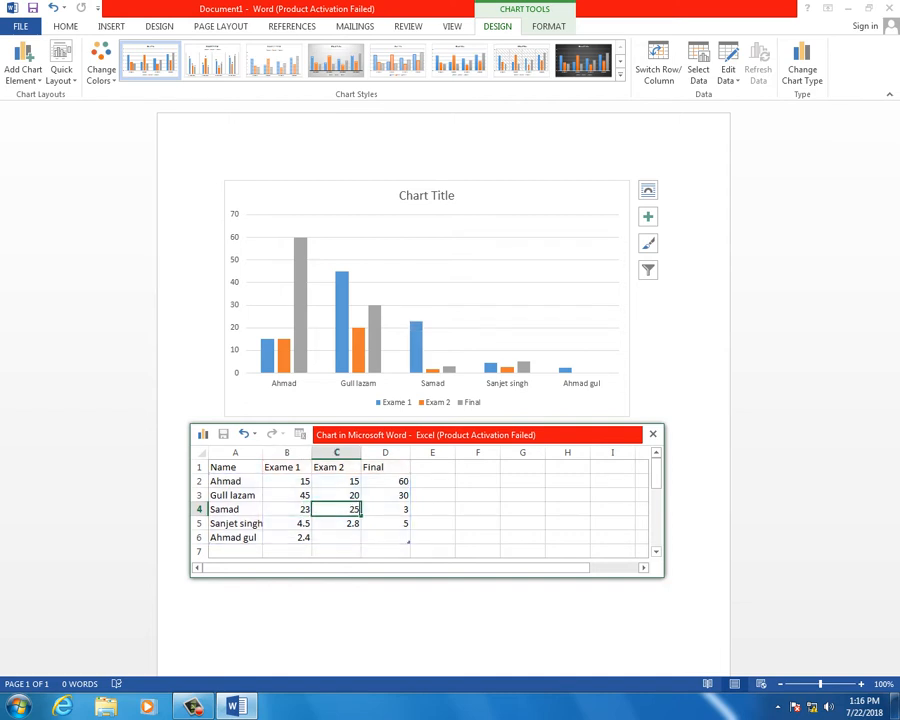
key("Right")
type("45")
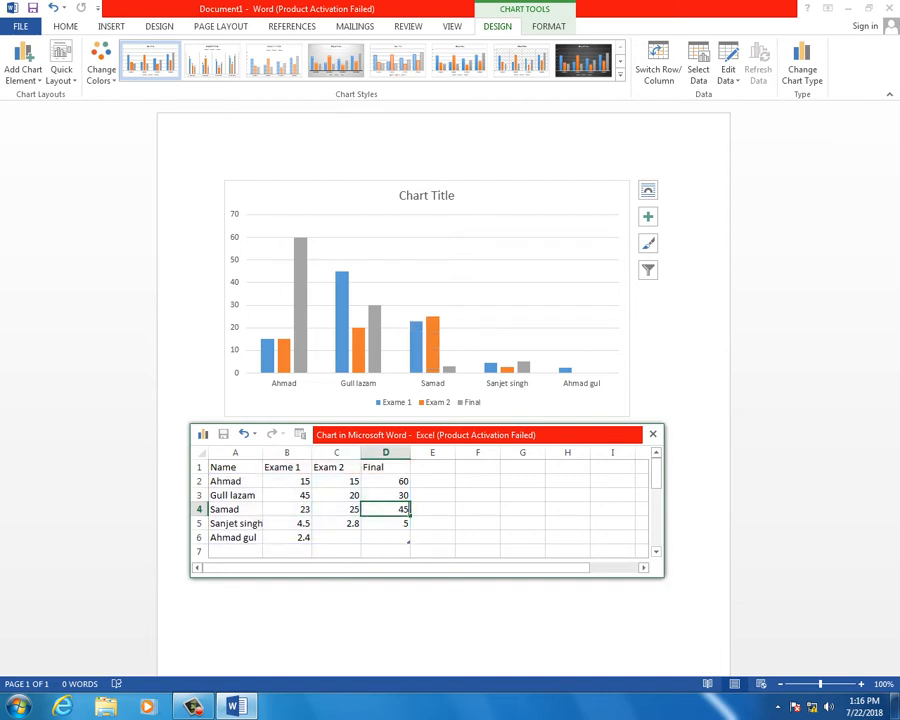
key("Return")
key("Left")
key("Left")
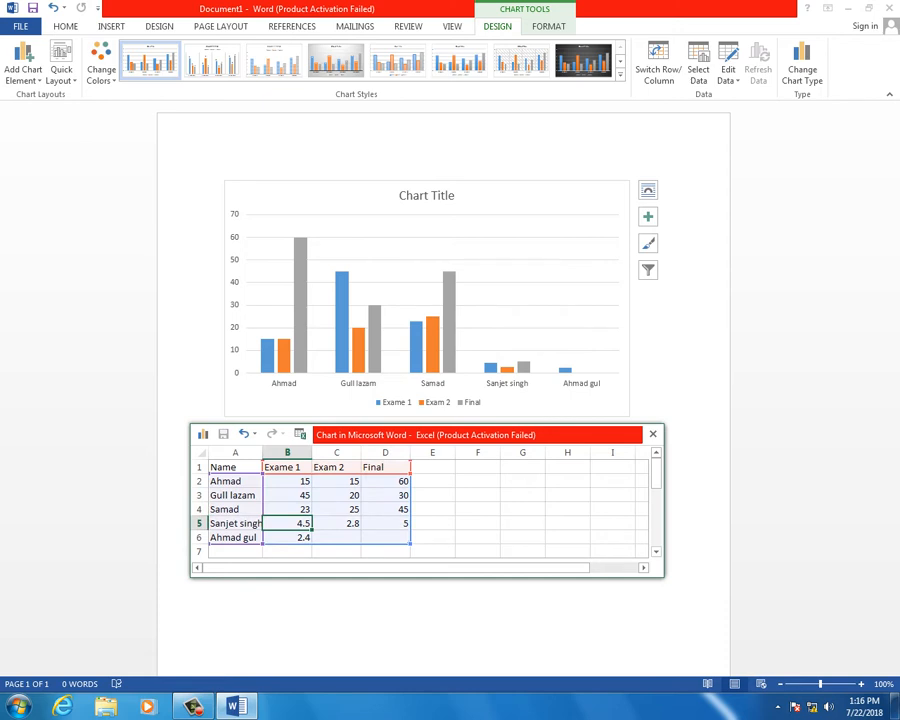
type("365")
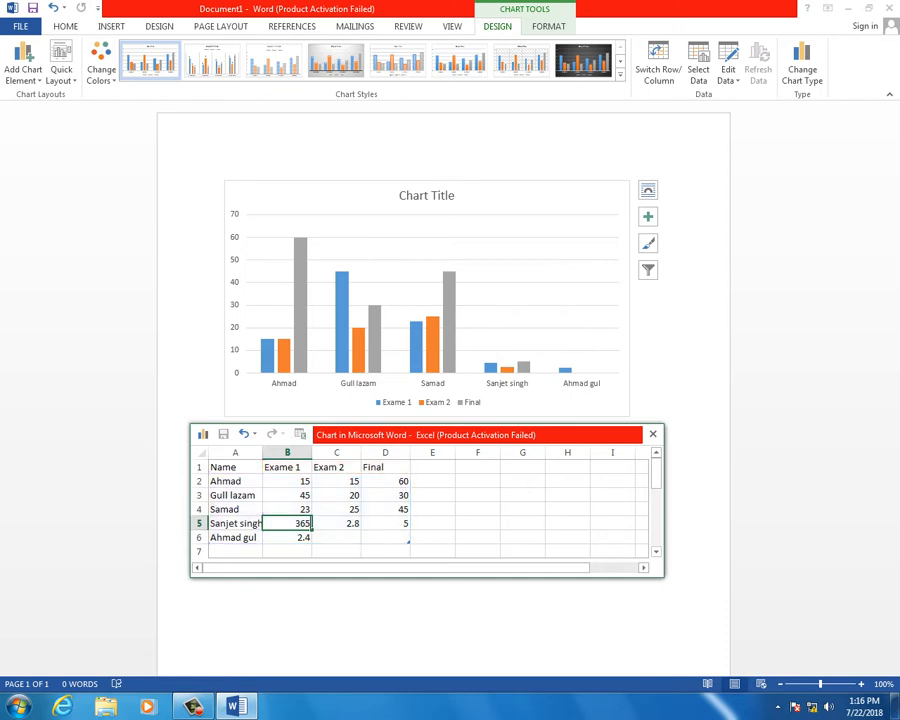
key("Right")
key("Left")
key("F2")
key("BackSpace")
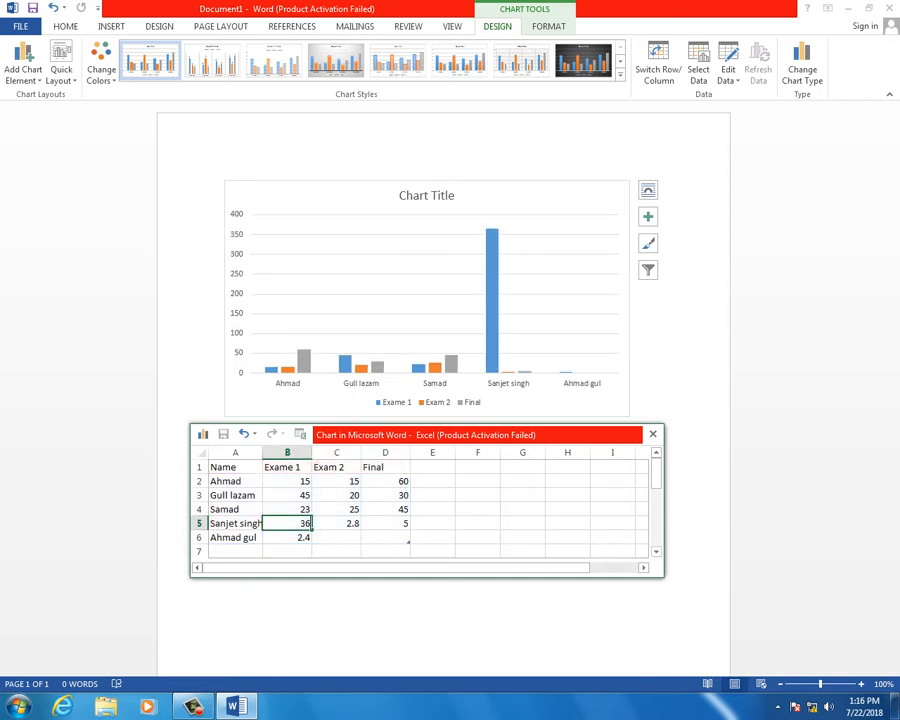
key("Tab")
type("69")
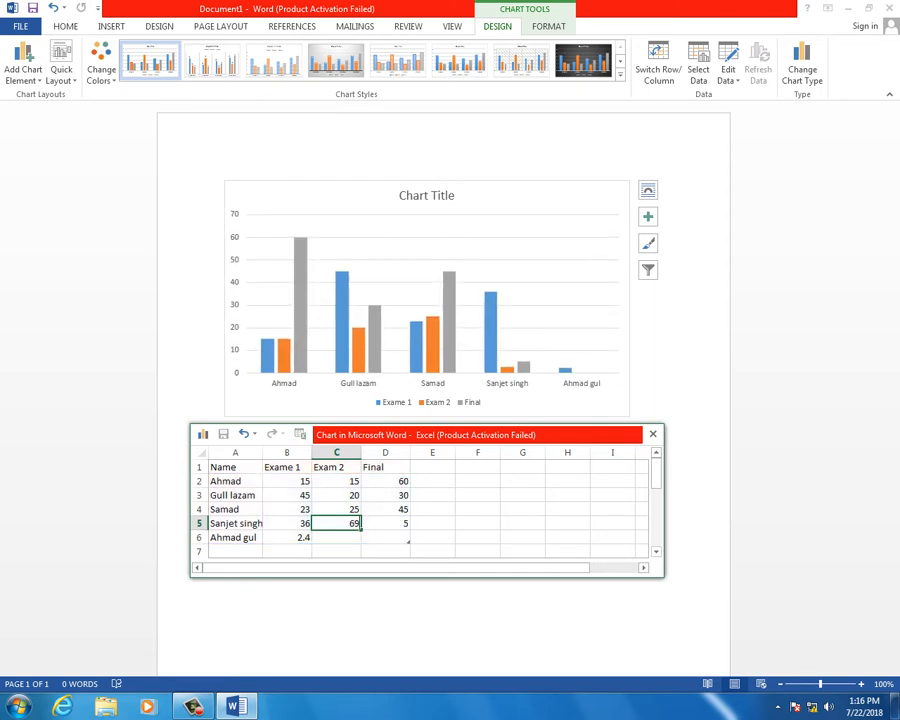
key("Tab")
type("40")
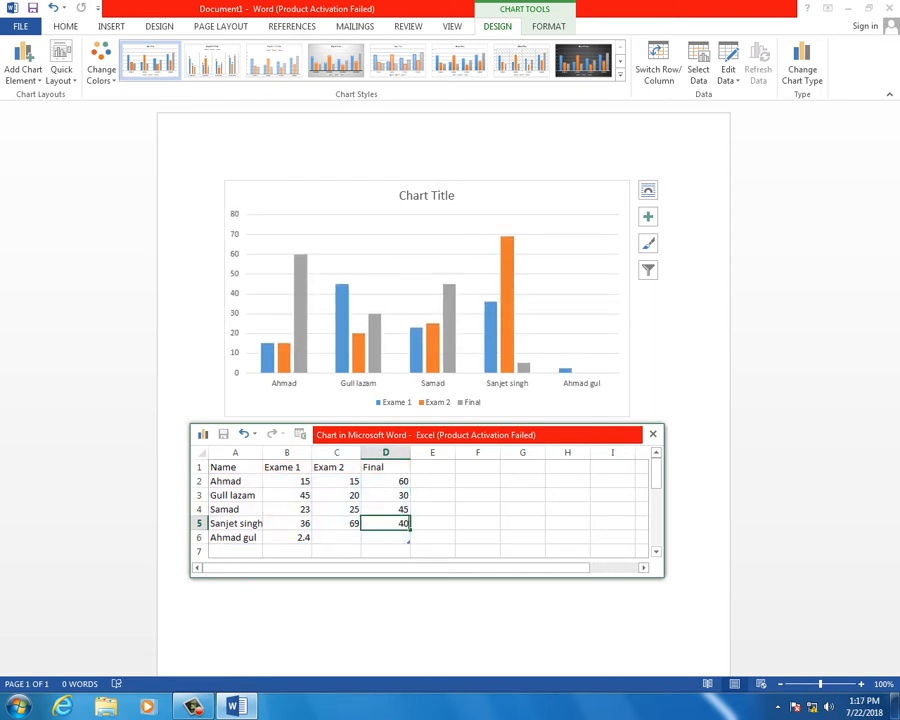
key("Return")
key("Left")
key("Left")
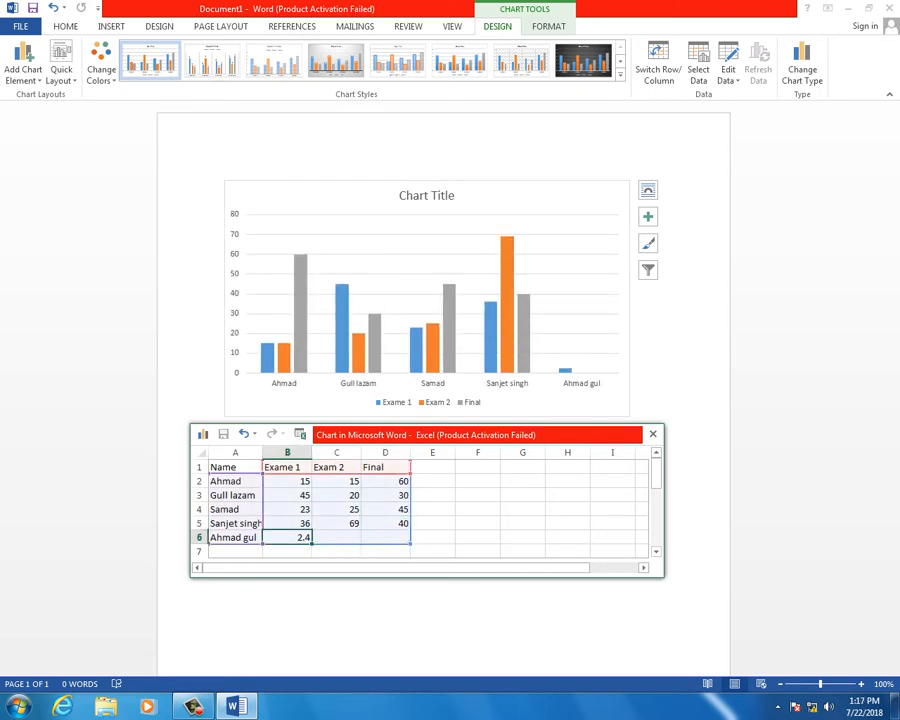
type("25")
key("Tab")
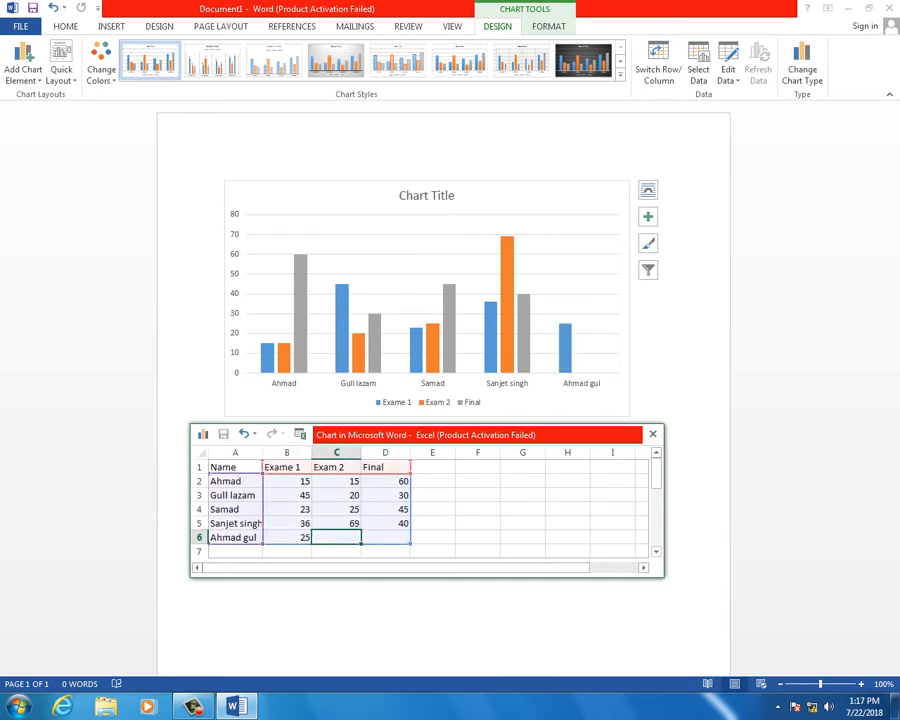
type("58")
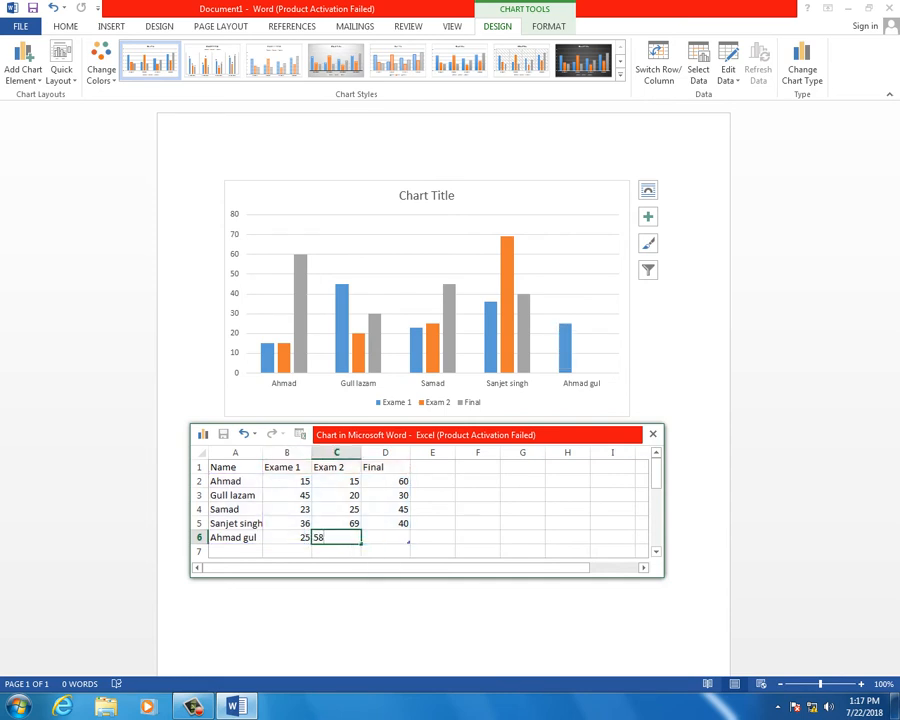
key("Tab")
type("10")
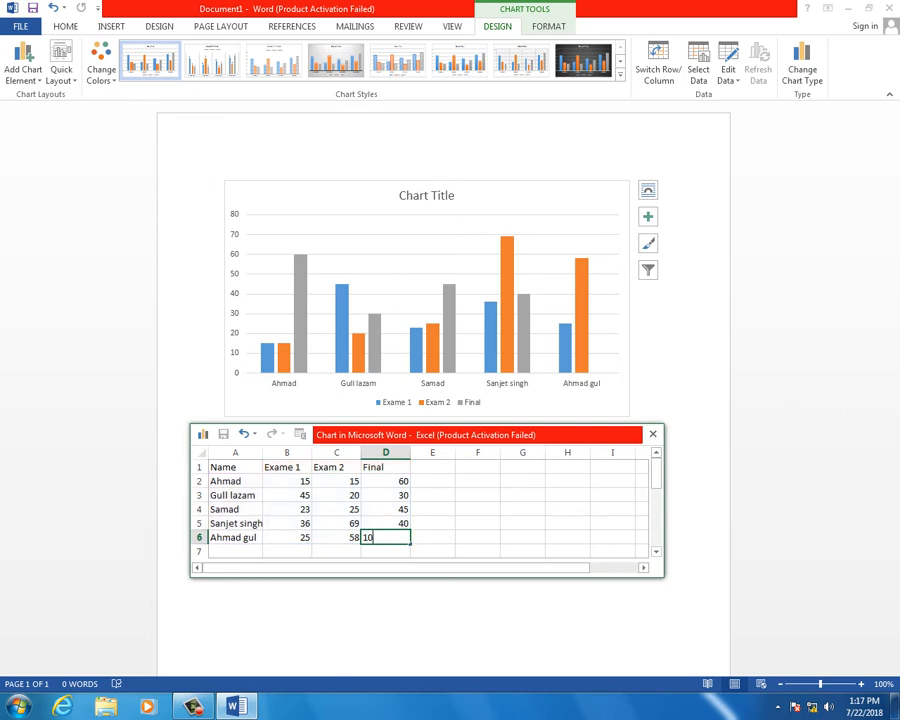
key("Up")
key("Left")
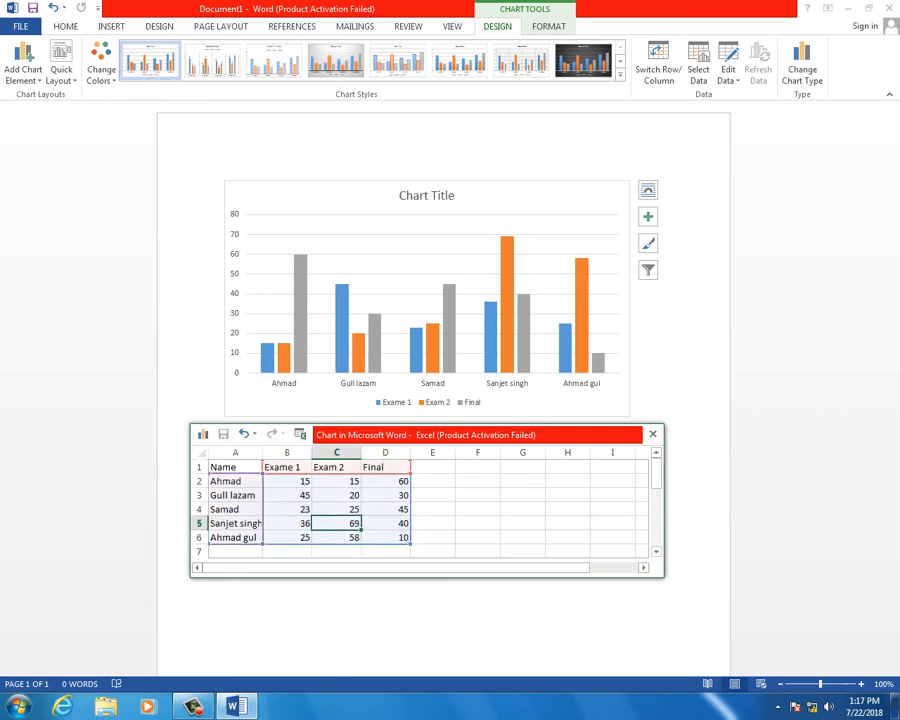
Add a blank line above the chart and close the 'Chart in Microsoft Word' data sheet.
left_click(667, 372)
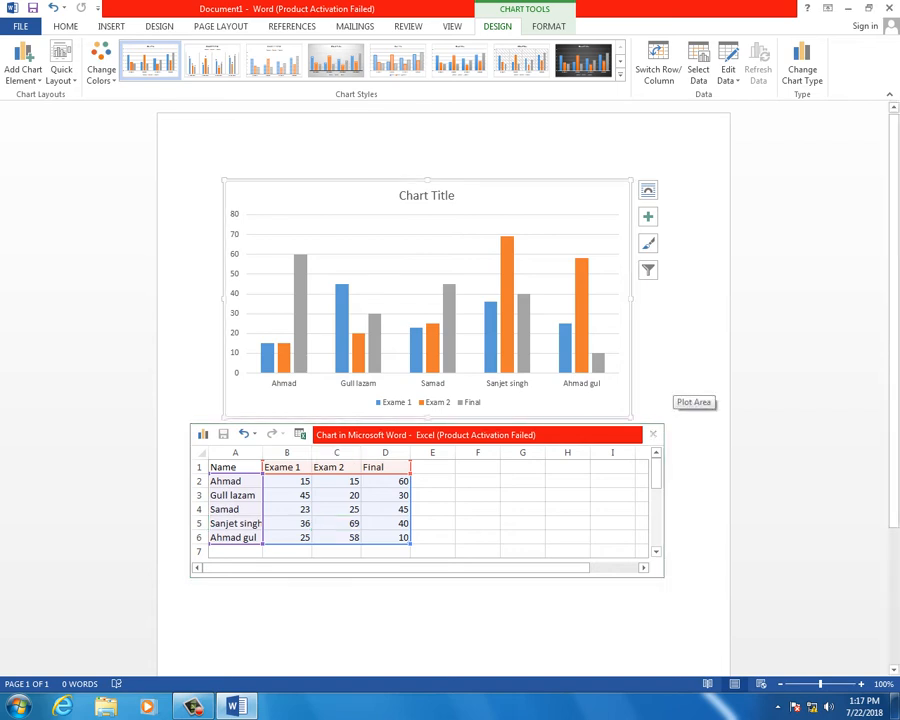
left_click_drag(480, 435, 491, 465)
left_click(468, 283)
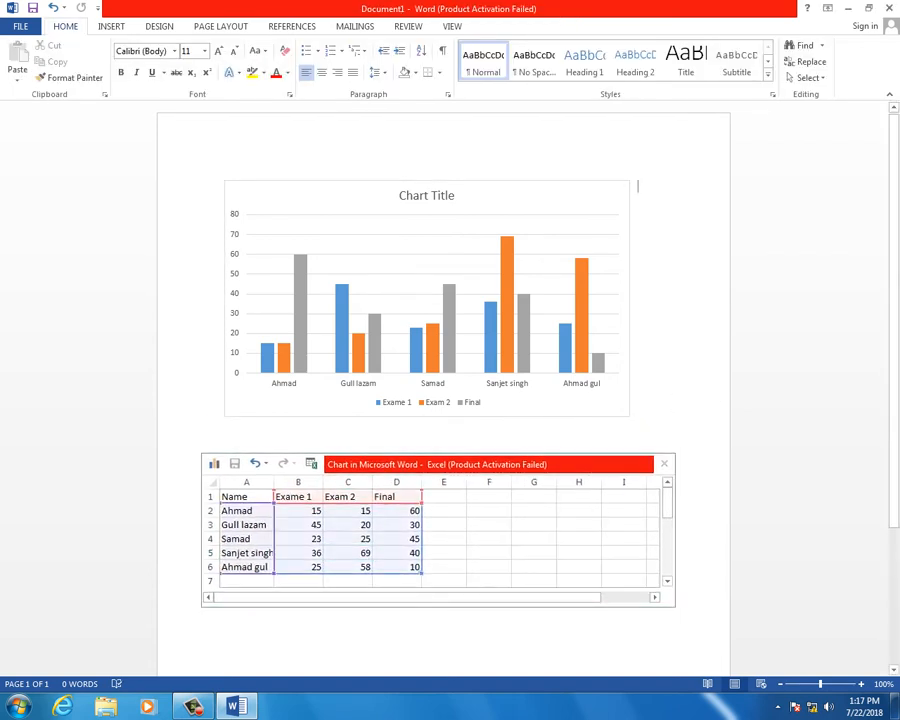
double_click(468, 283)
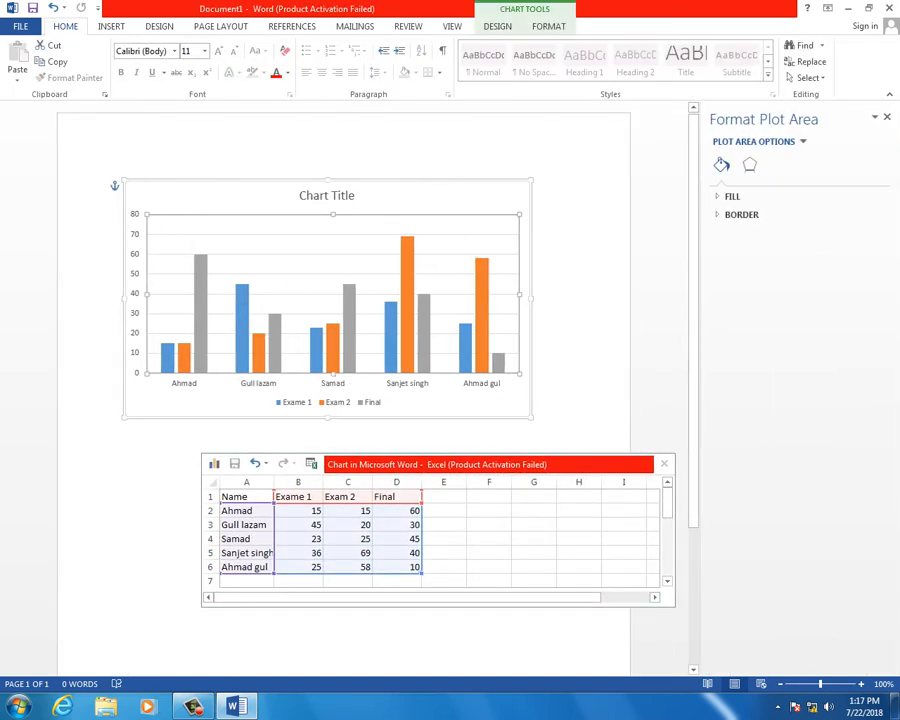
left_click(540, 249)
left_click_drag(491, 465, 508, 430)
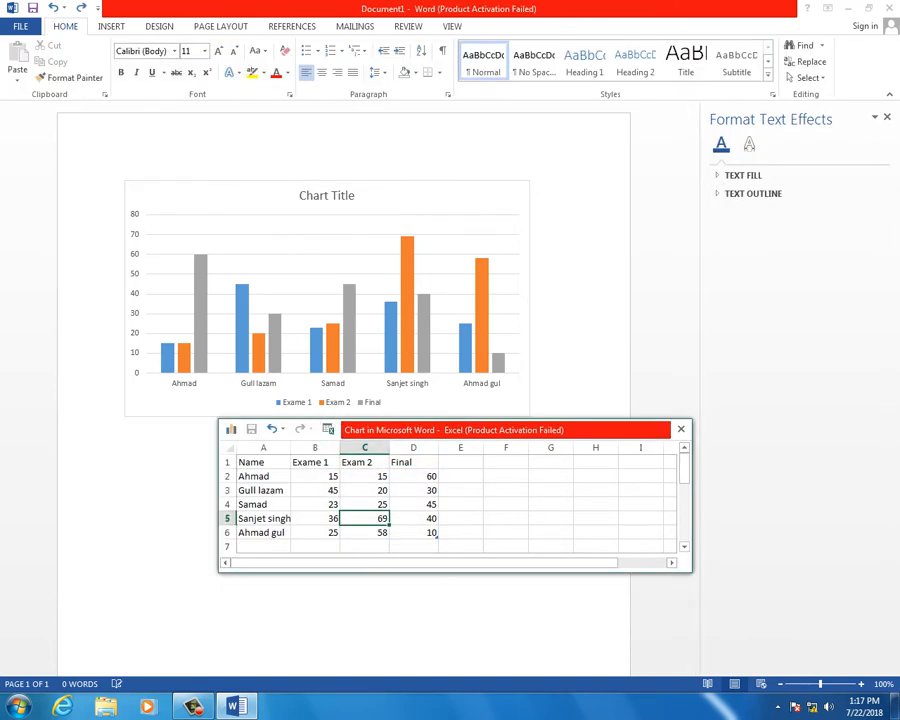
left_click(379, 532)
left_click(540, 190)
key("Return")
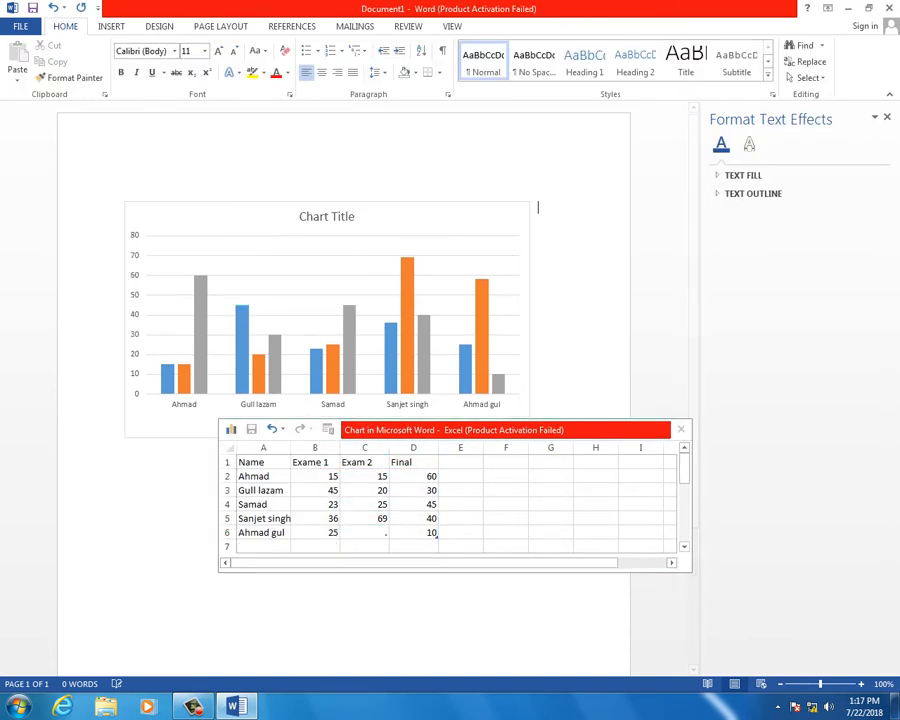
left_click_drag(505, 430, 328, 442)
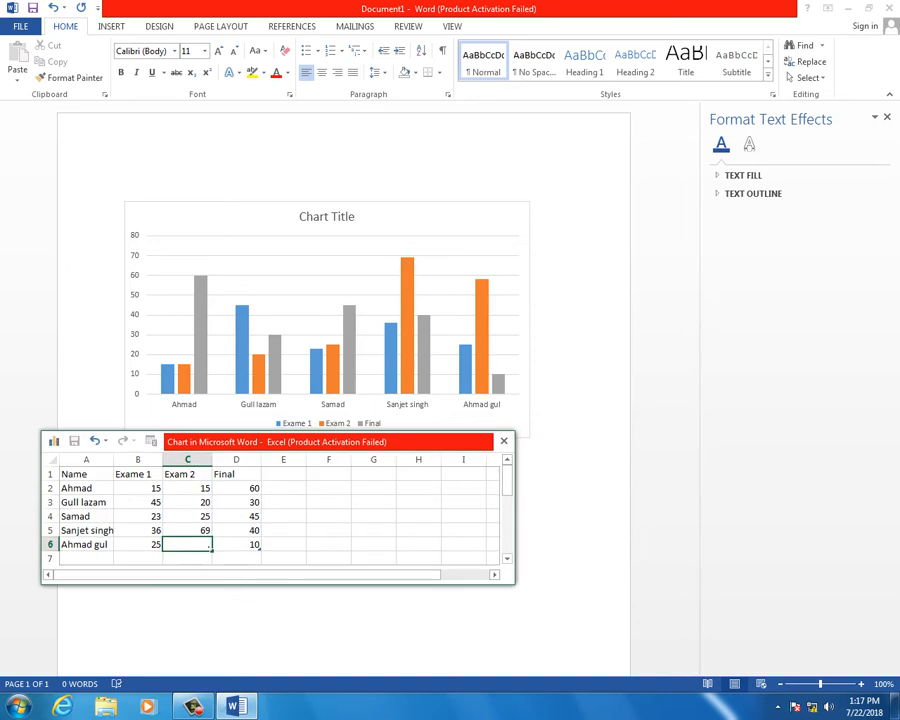
left_click(504, 441)
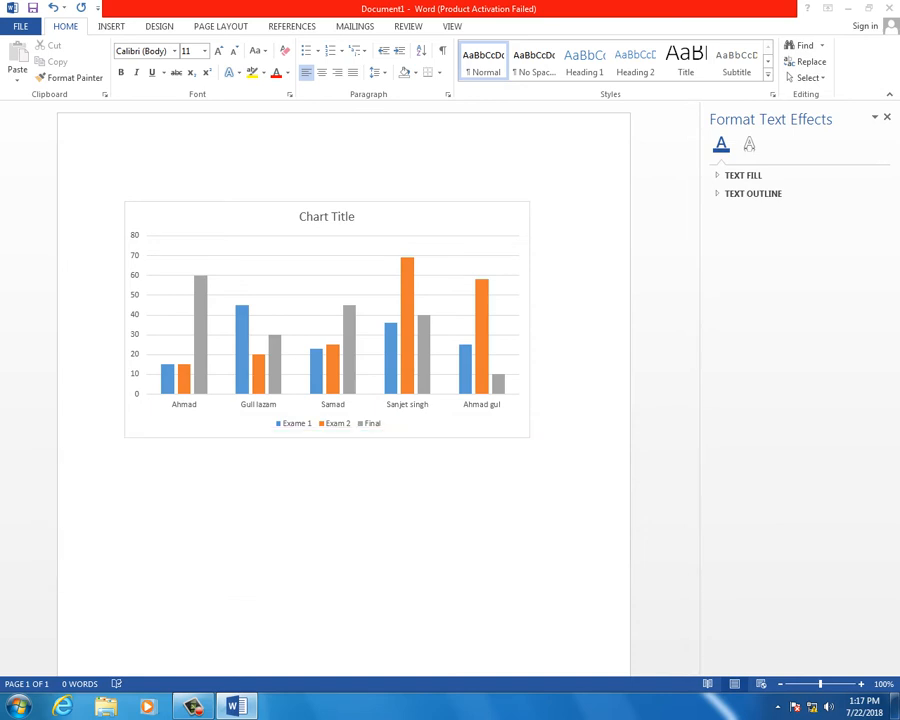
Select the chart's plot area, category axis and each exam series in turn.
left_click(320, 285)
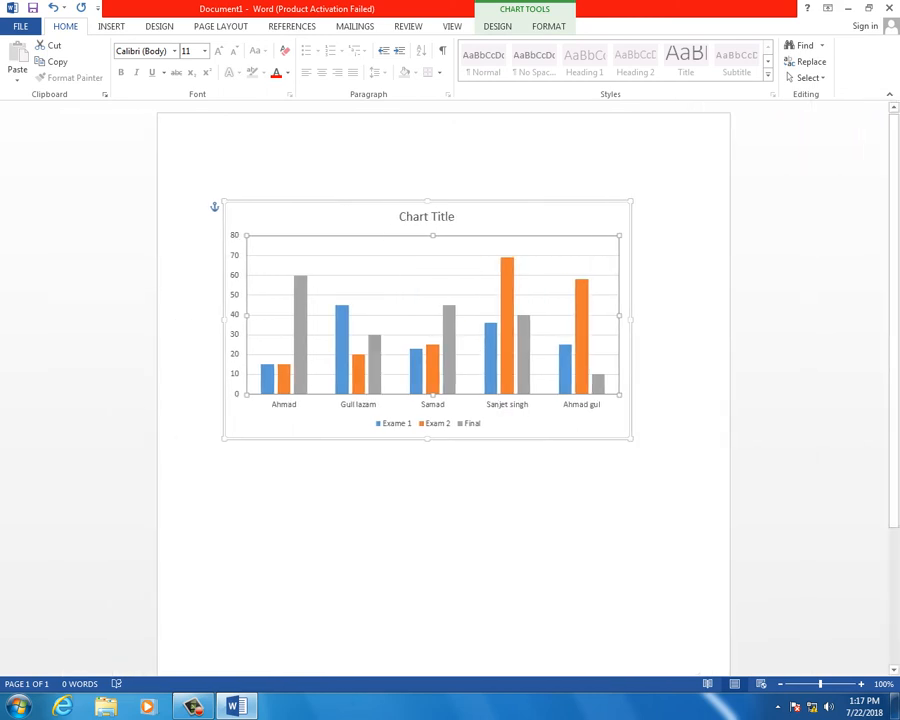
left_click(432, 403)
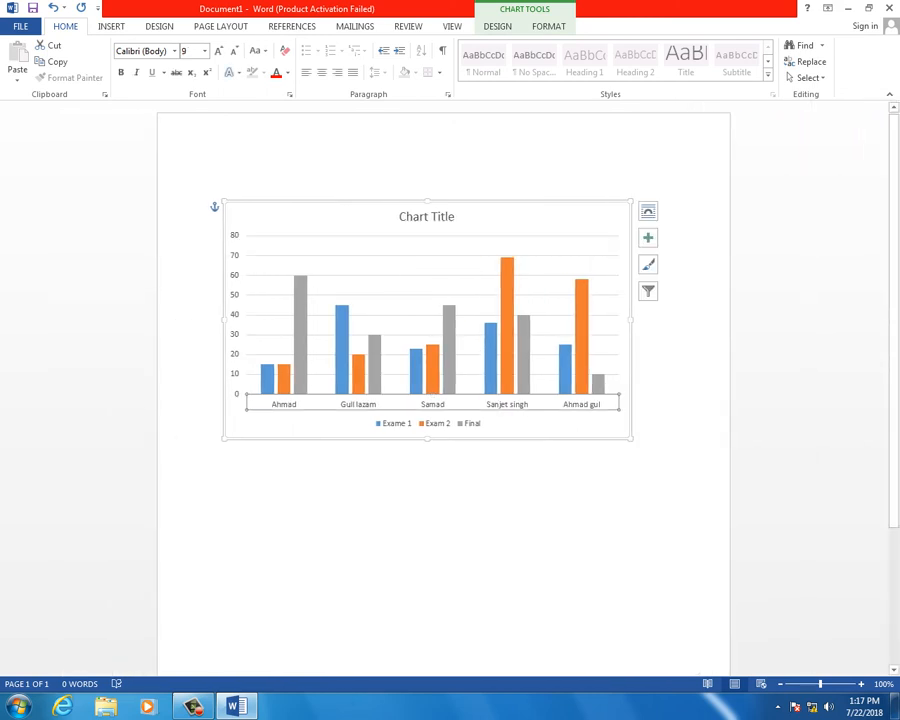
left_click(341, 340)
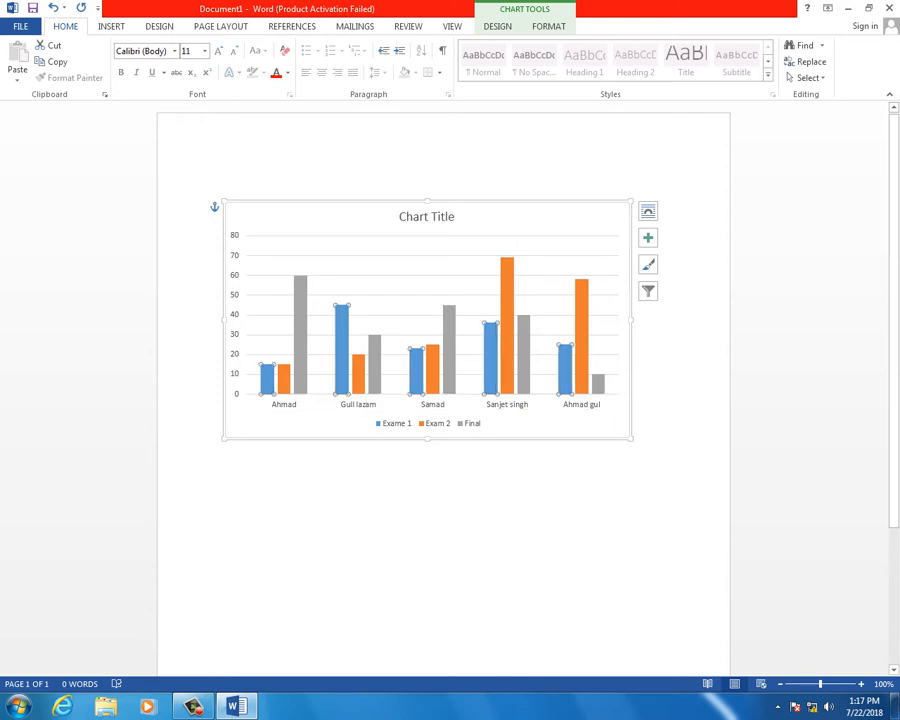
left_click(507, 320)
left_click(522, 355)
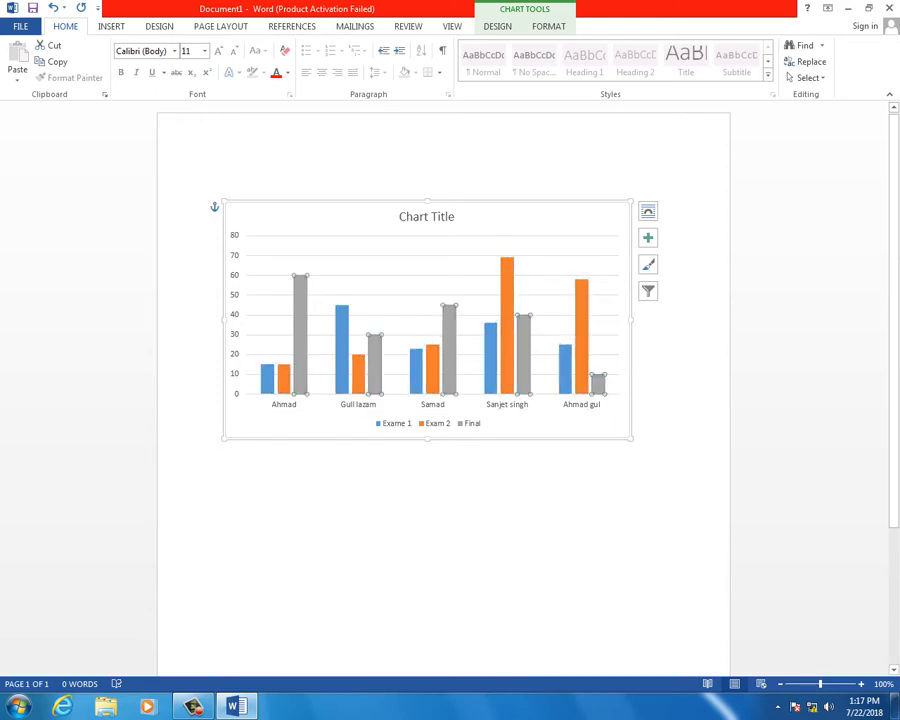
left_click(266, 380)
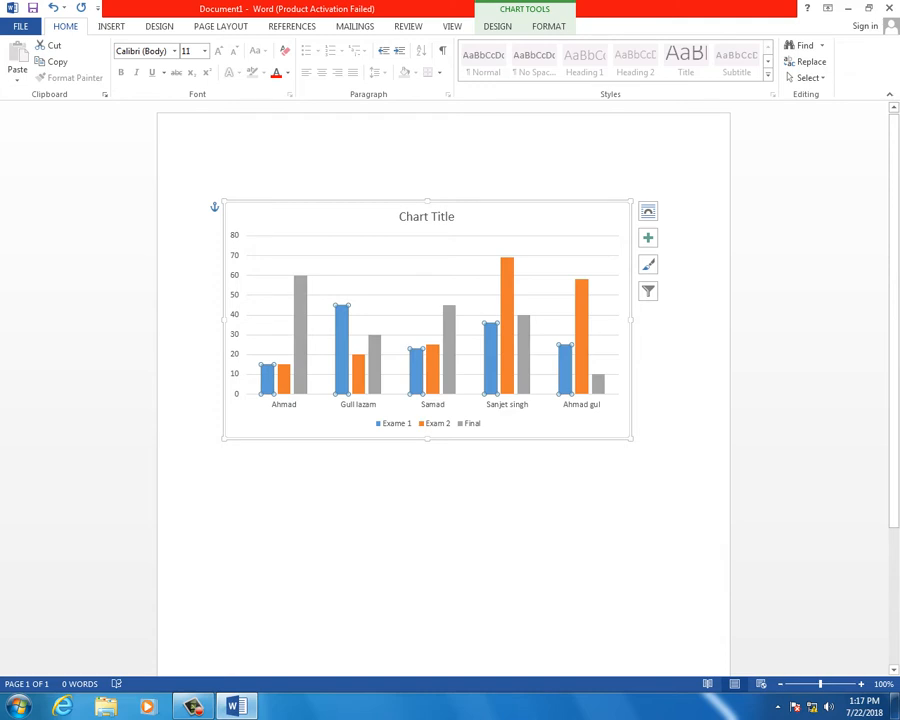
left_click(507, 320)
left_click(522, 355)
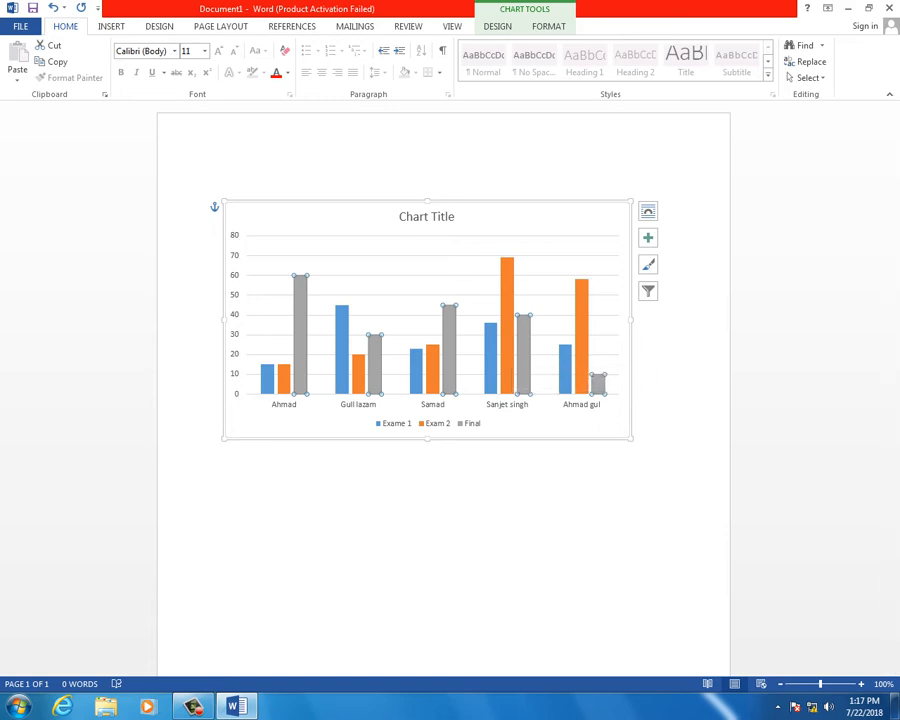
Apply the dark style from the Chart Styles gallery on Chart Tools Design.
left_click(497, 27)
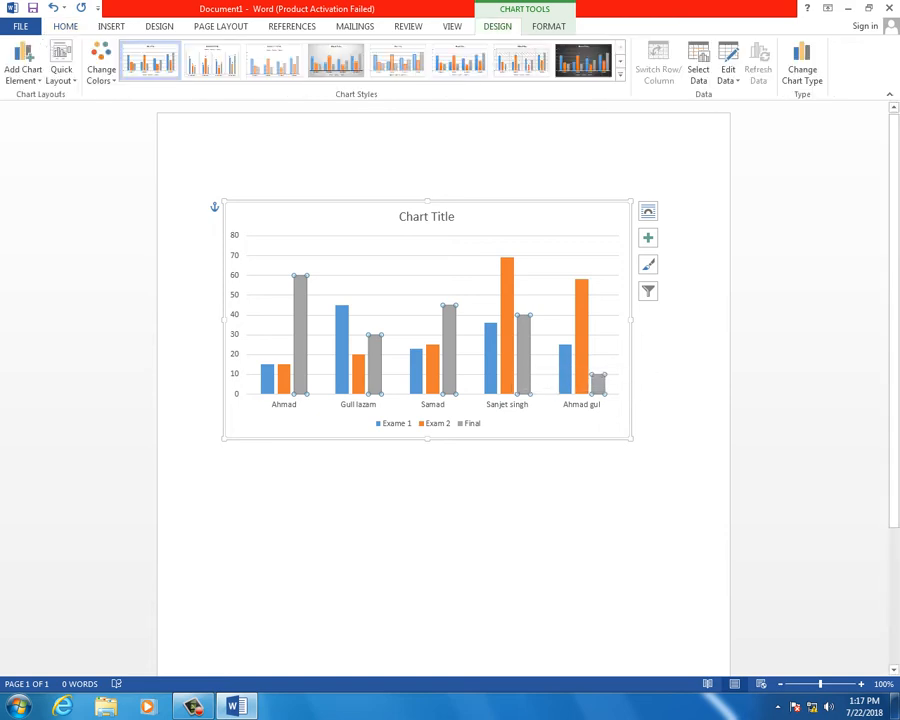
left_click(541, 218)
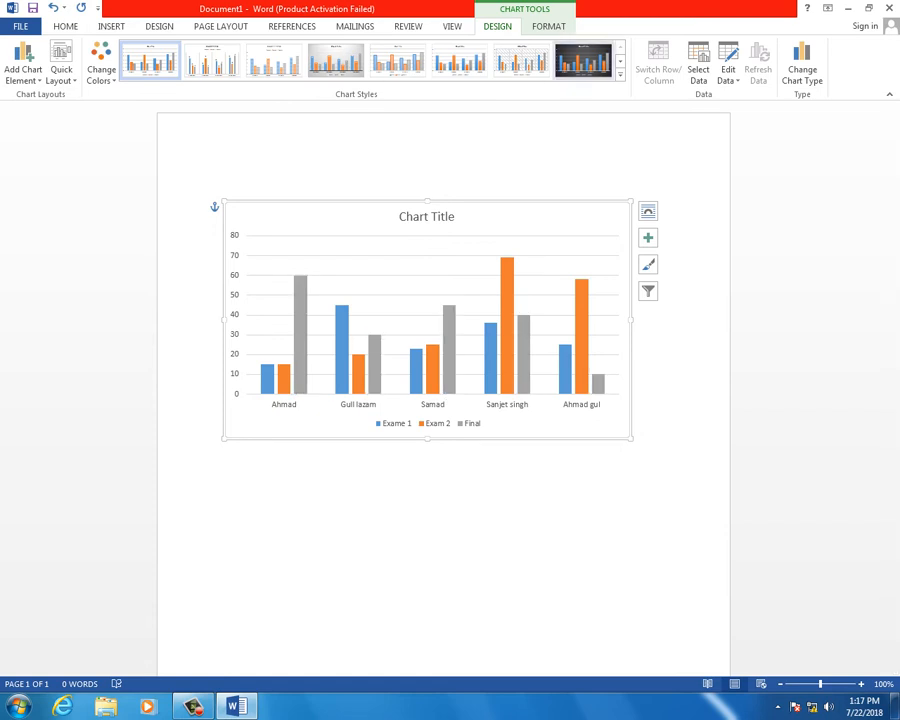
left_click(583, 61)
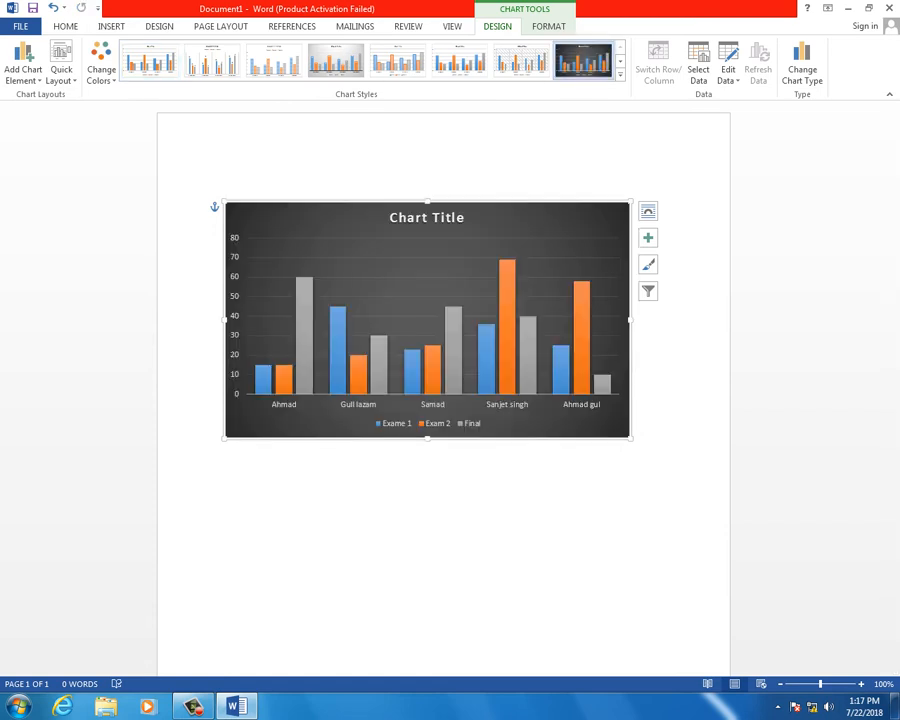
left_click(620, 74)
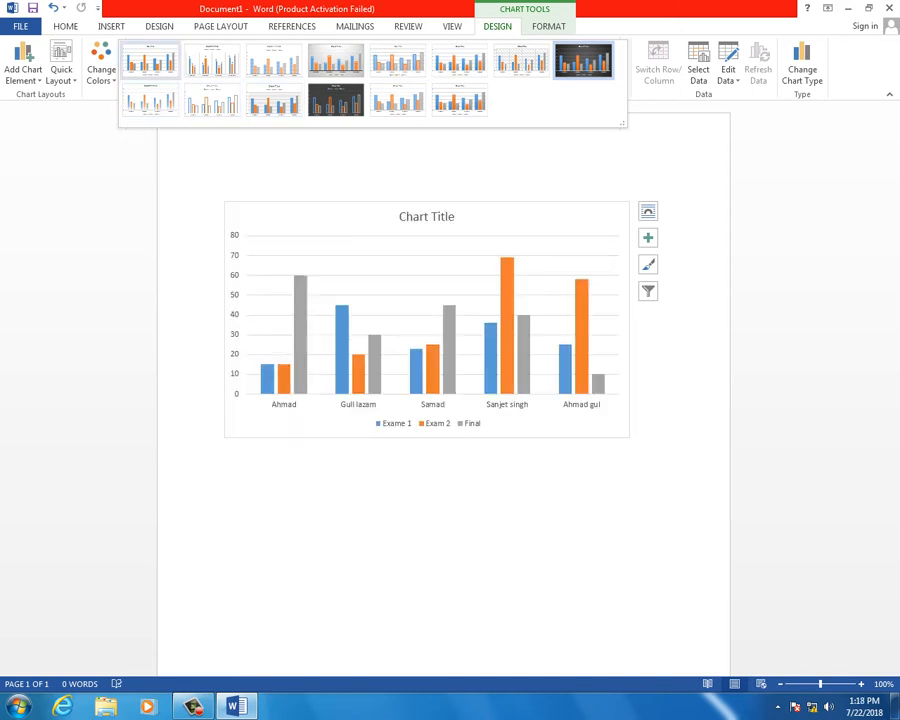
left_click(336, 100)
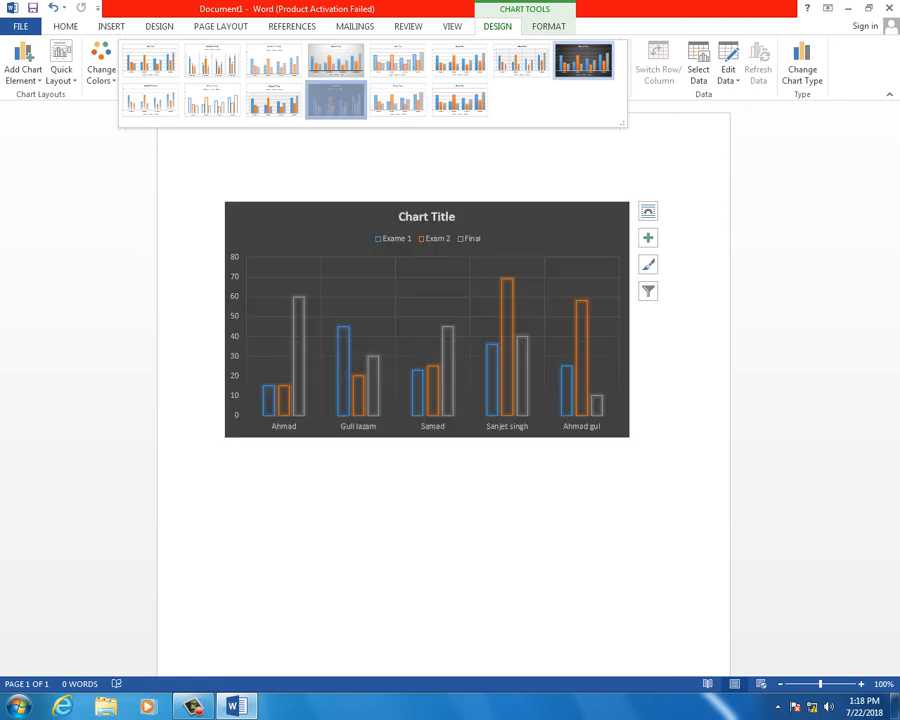
key("Escape")
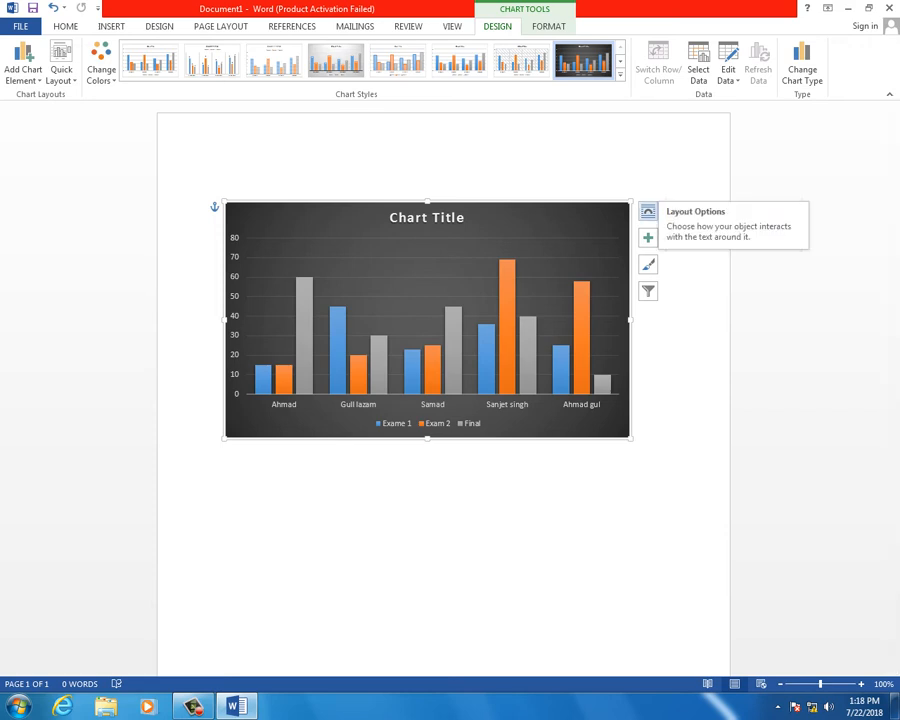
Set the chart's text wrapping to Behind Text and show the Chart Elements list.
left_click(648, 211)
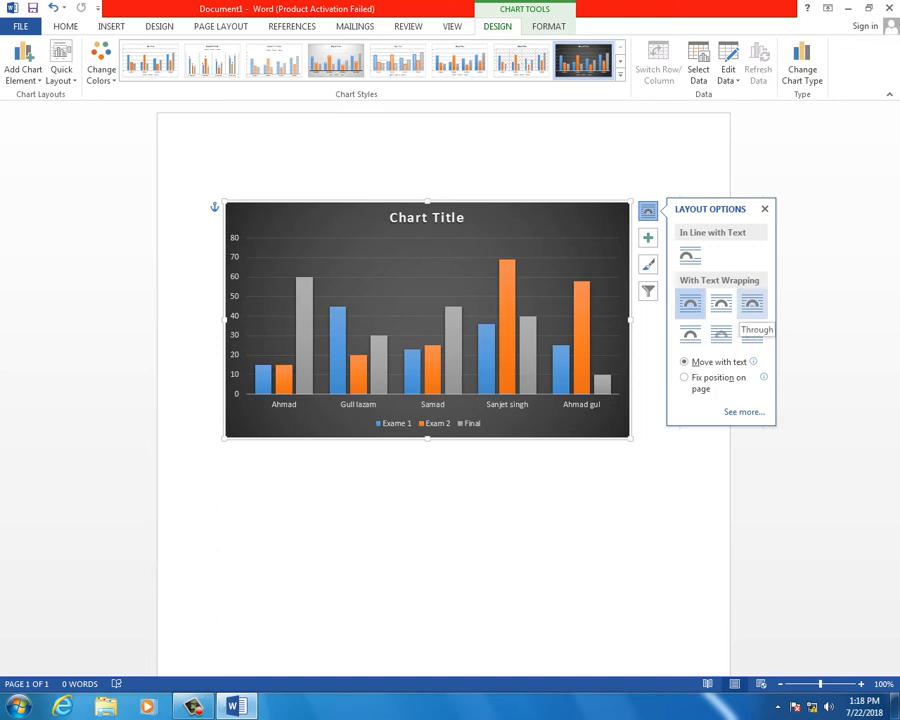
left_click(752, 303)
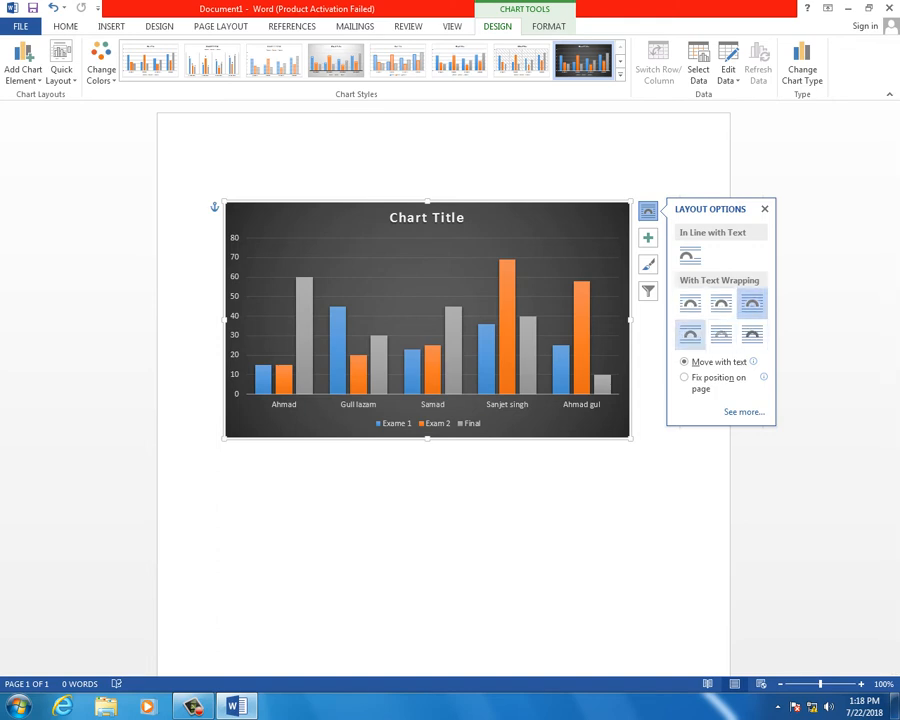
left_click(721, 334)
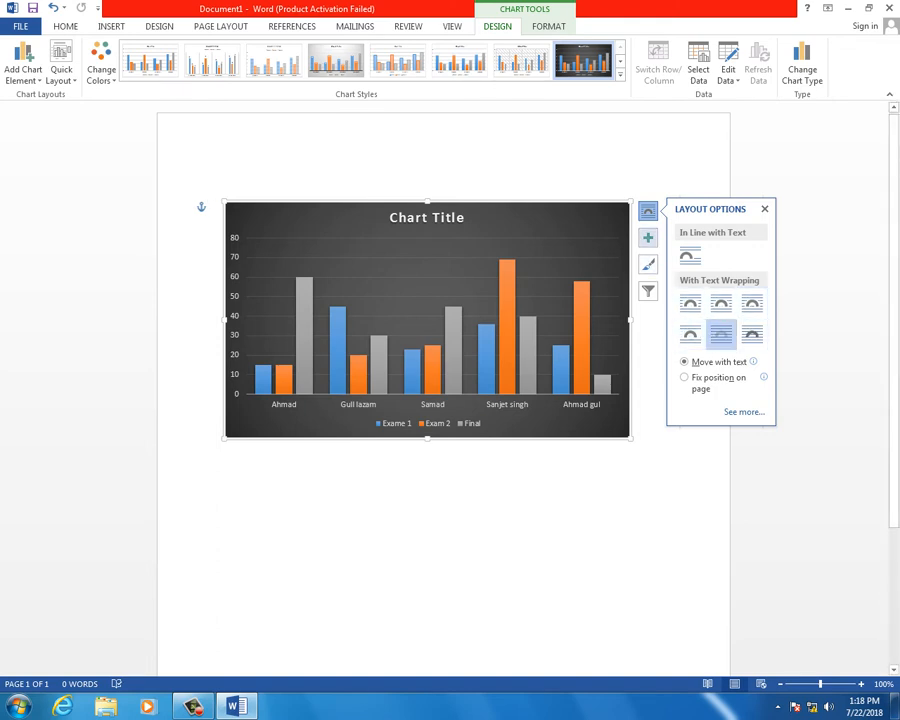
left_click(648, 237)
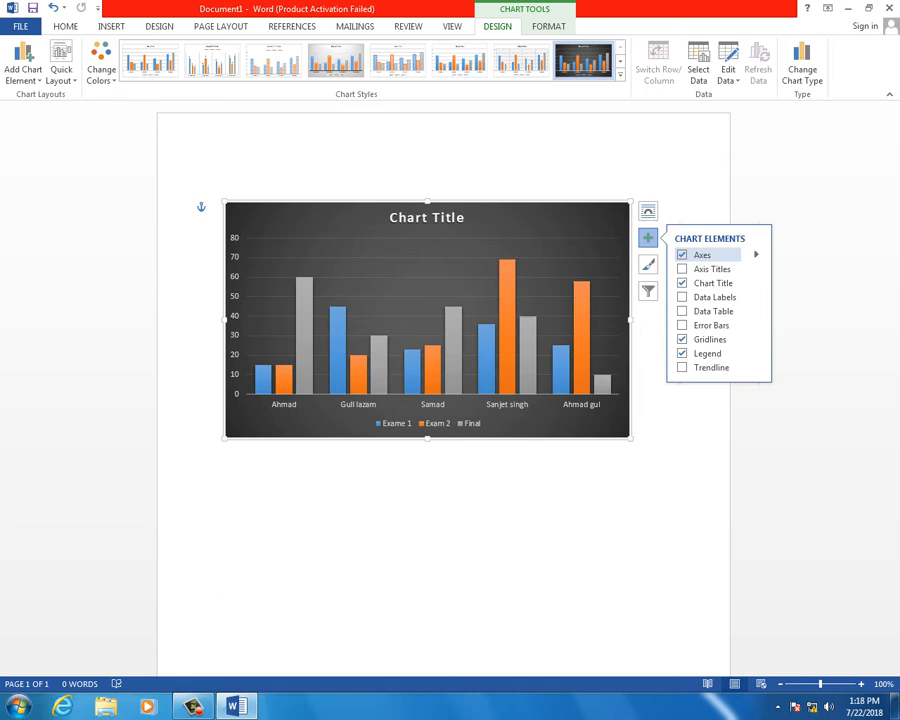
Turn the Axes back on and enable Axis Titles in Chart Elements.
left_click(683, 255)
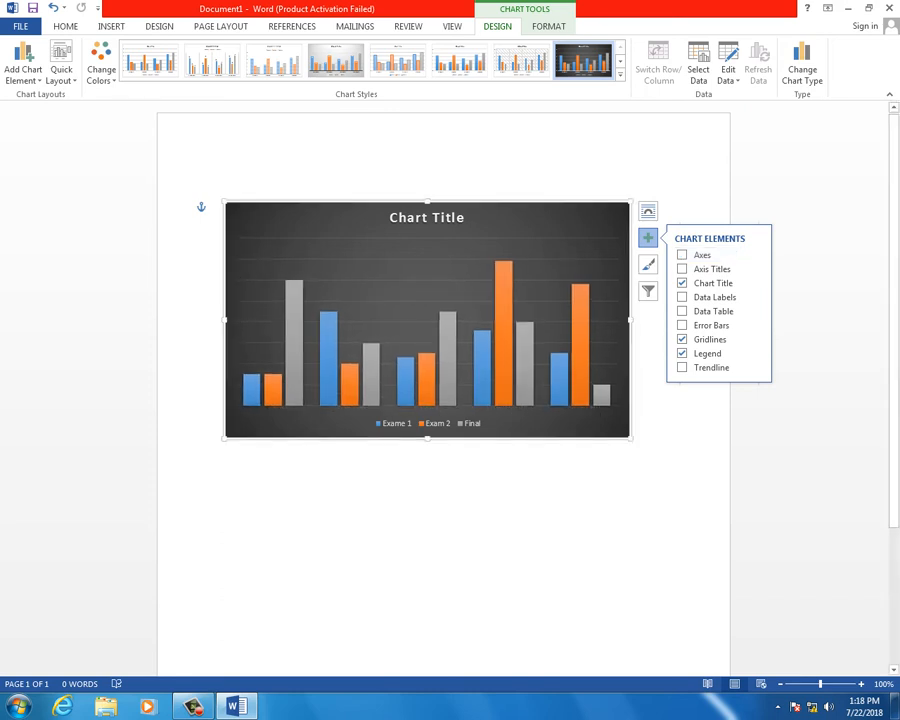
left_click(683, 255)
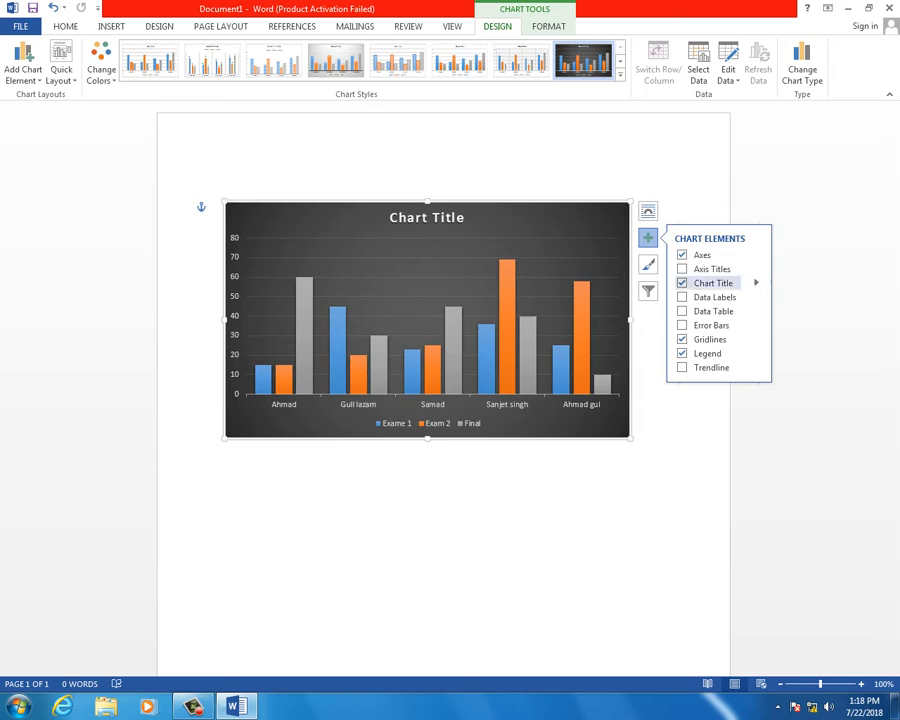
left_click(683, 269)
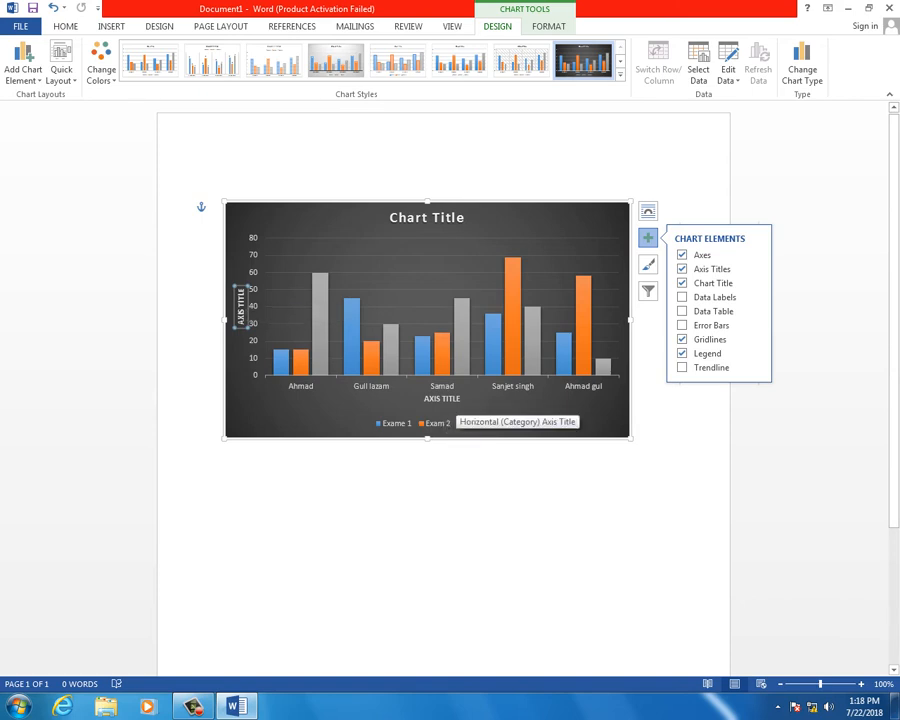
Title the vertical axis SCORE.
left_click(241, 303)
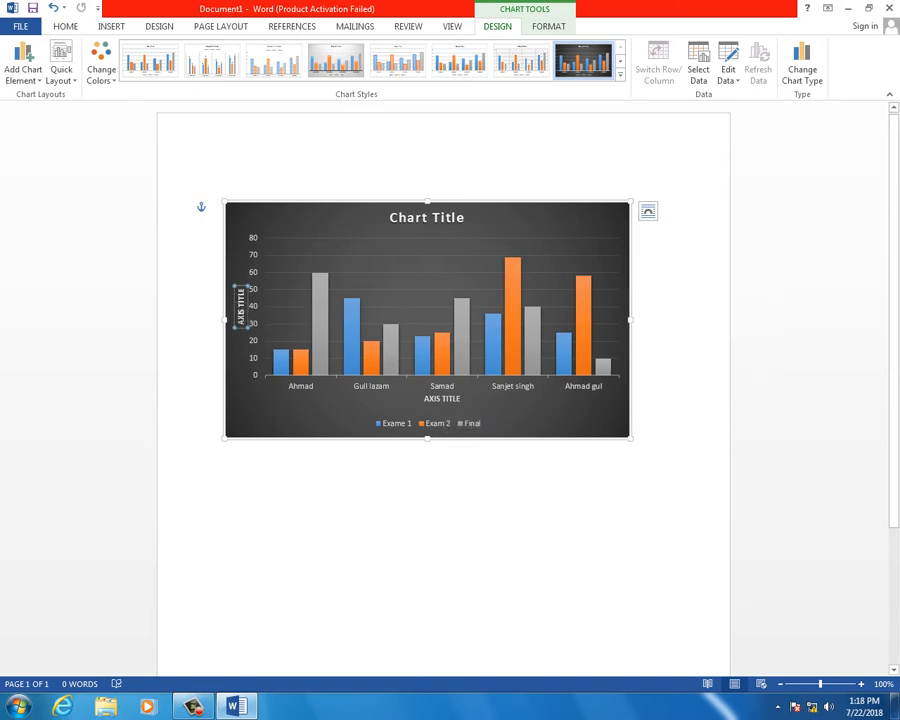
left_click_drag(241, 322, 241, 288)
type("Numbe")
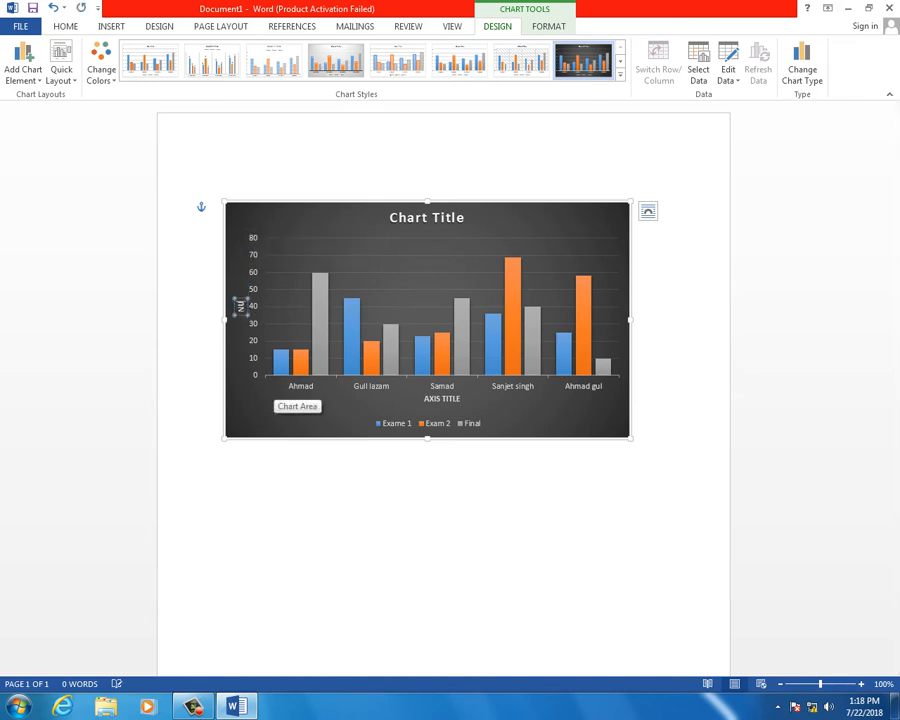
key("BackSpace")
key("BackSpace")
key("BackSpace")
key("BackSpace")
key("BackSpace")
type("SCORE")
Title the horizontal axis NAME OF STUDENTS.
left_click(442, 399)
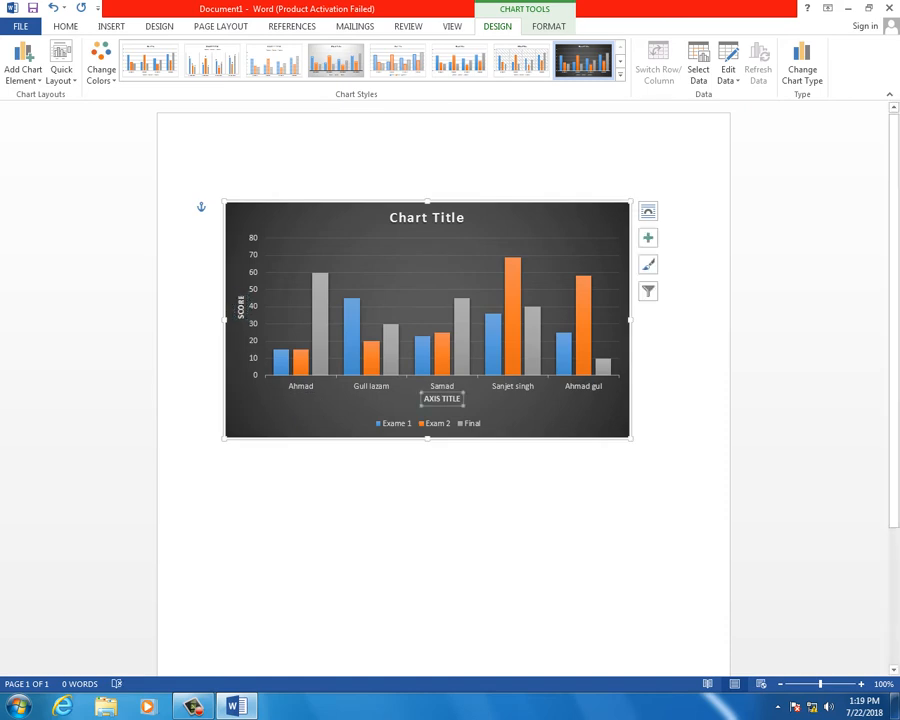
left_click(456, 399)
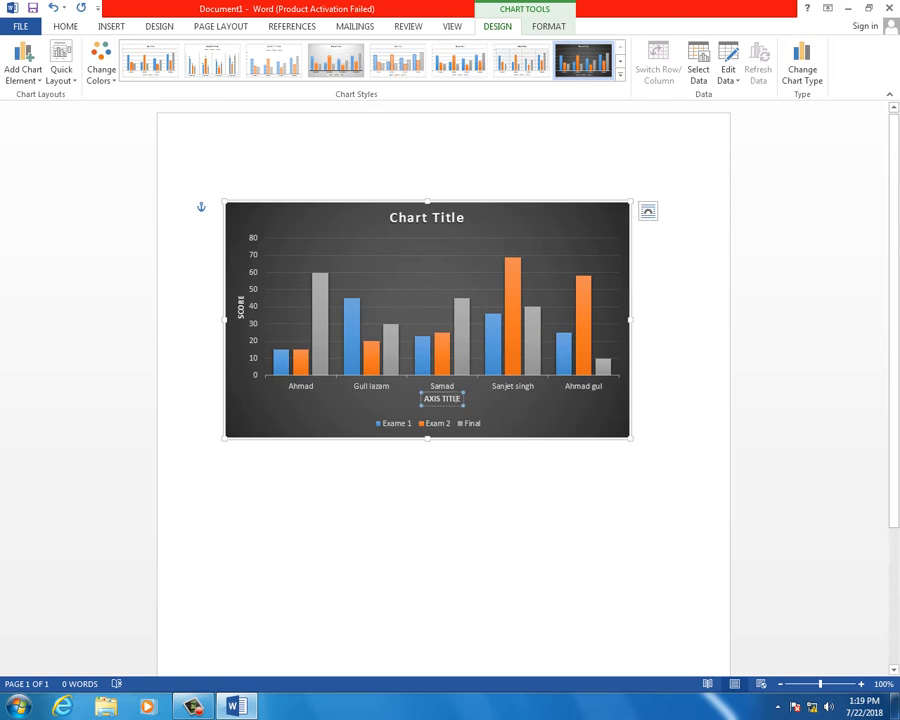
key("BackSpace")
key("BackSpace")
key("BackSpace")
key("BackSpace")
key("BackSpace")
key("BackSpace")
key("BackSpace")
key("BackSpace")
key("BackSpace")
key("BackSpace")
type("NAME")
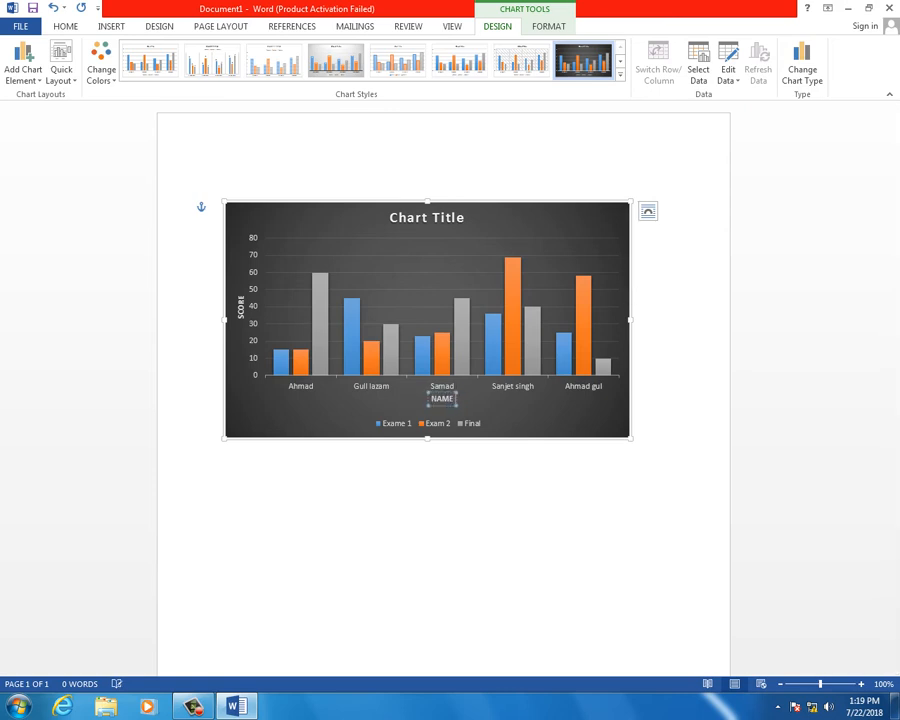
type(" OF STUDENTS")
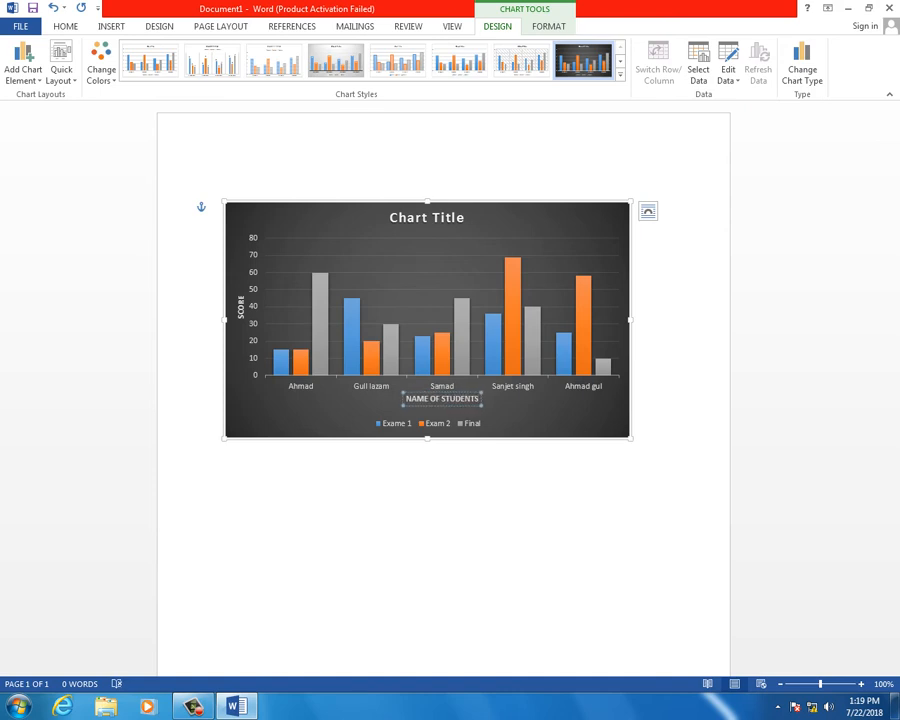
left_click(552, 415)
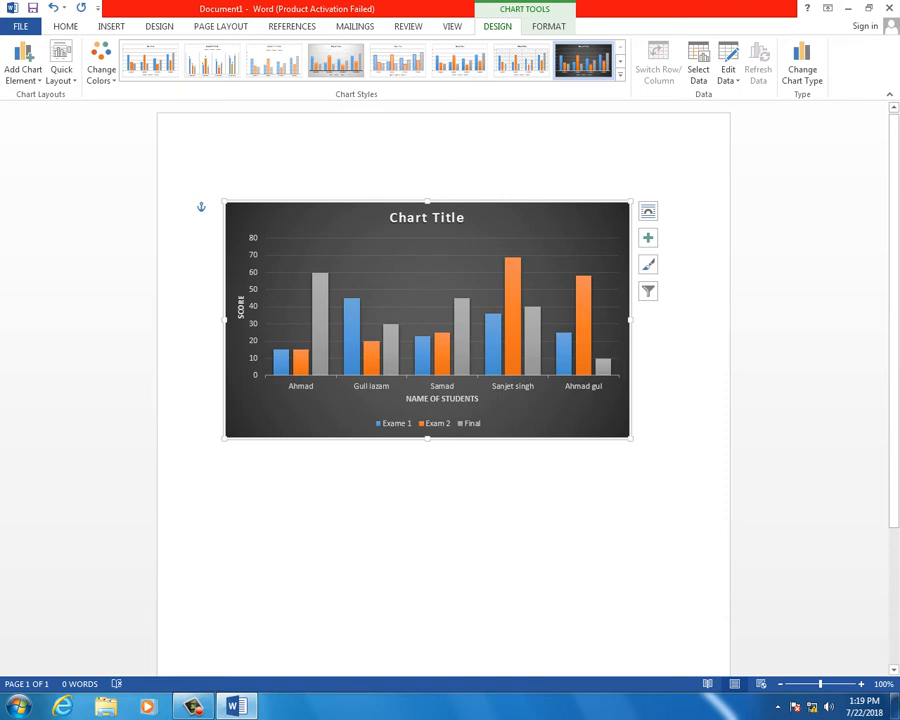
left_click(648, 238)
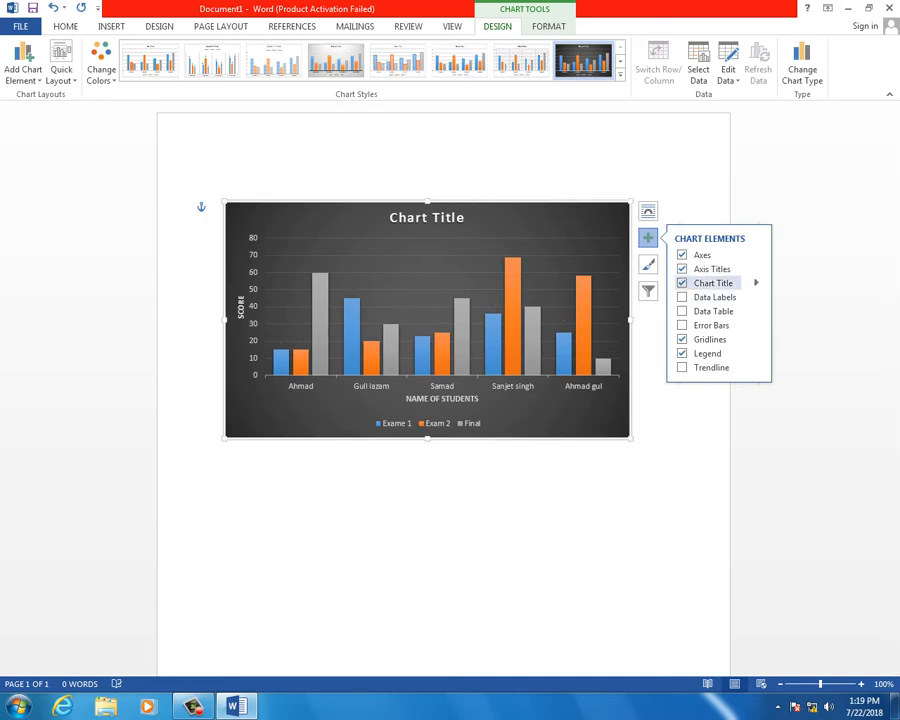
Replace the placeholder chart title with 'Result of the RANA unveristy'.
double_click(427, 218)
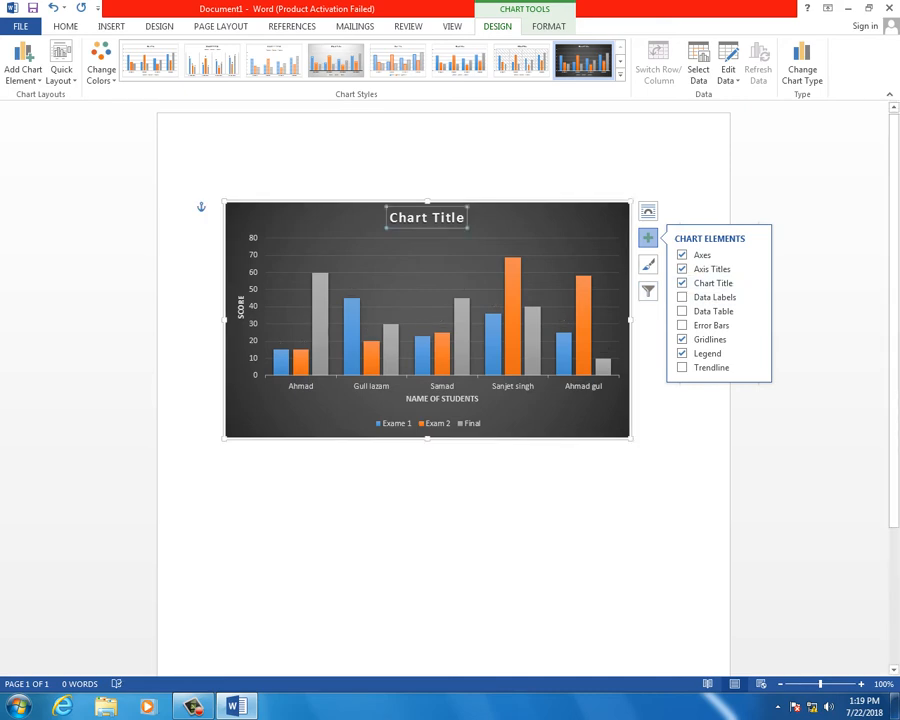
left_click_drag(366, 218, 286, 218)
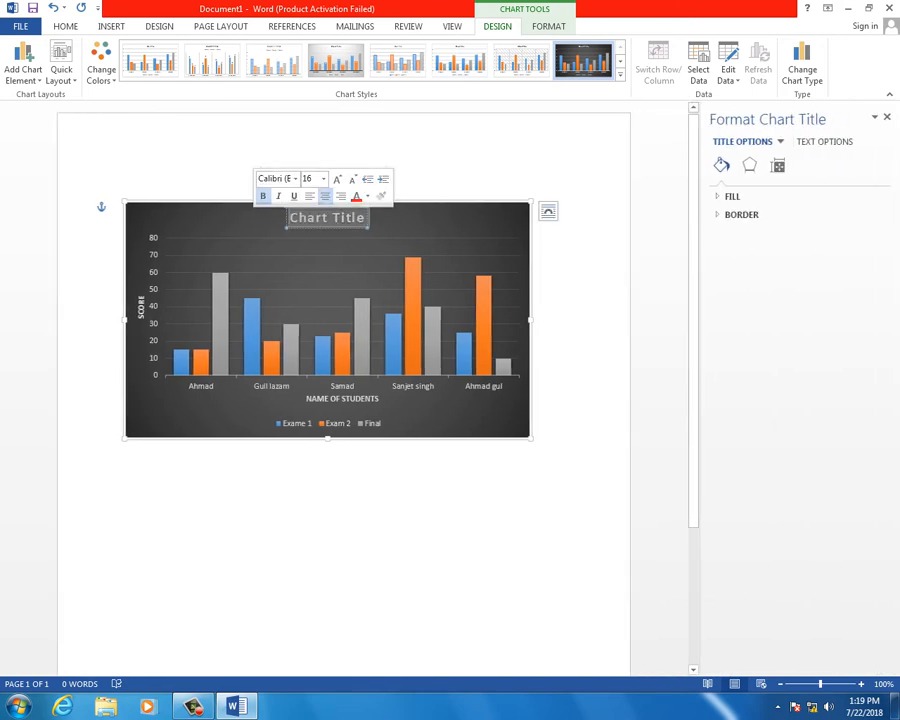
type("Anu")
key("BackSpace")
key("BackSpace")
key("BackSpace")
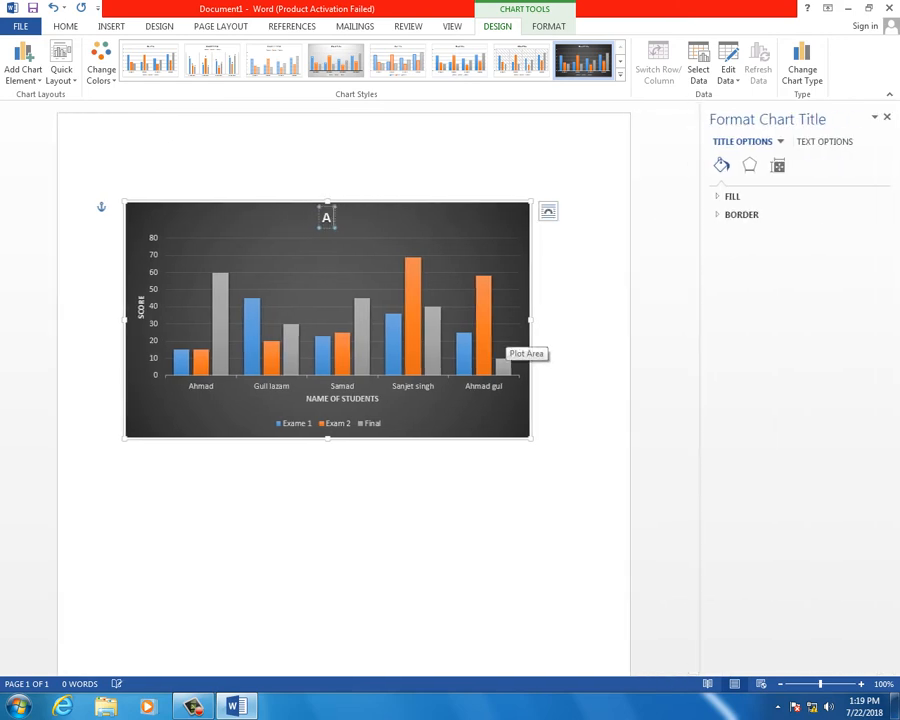
type("Resul")
key("BackSpace")
key("BackSpace")
key("BackSpace")
type("esult")
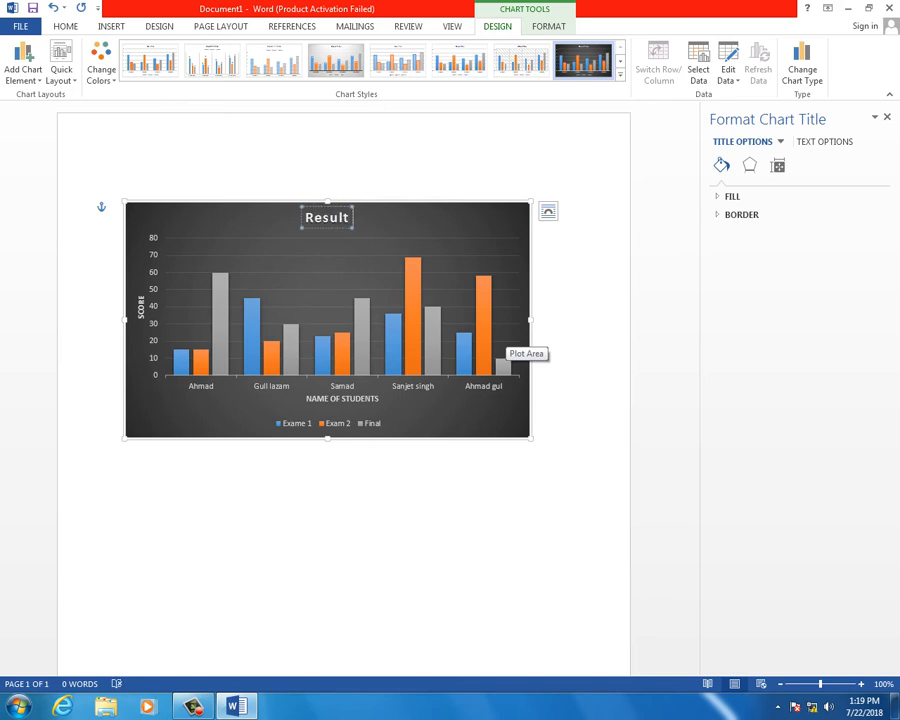
type(" ot th")
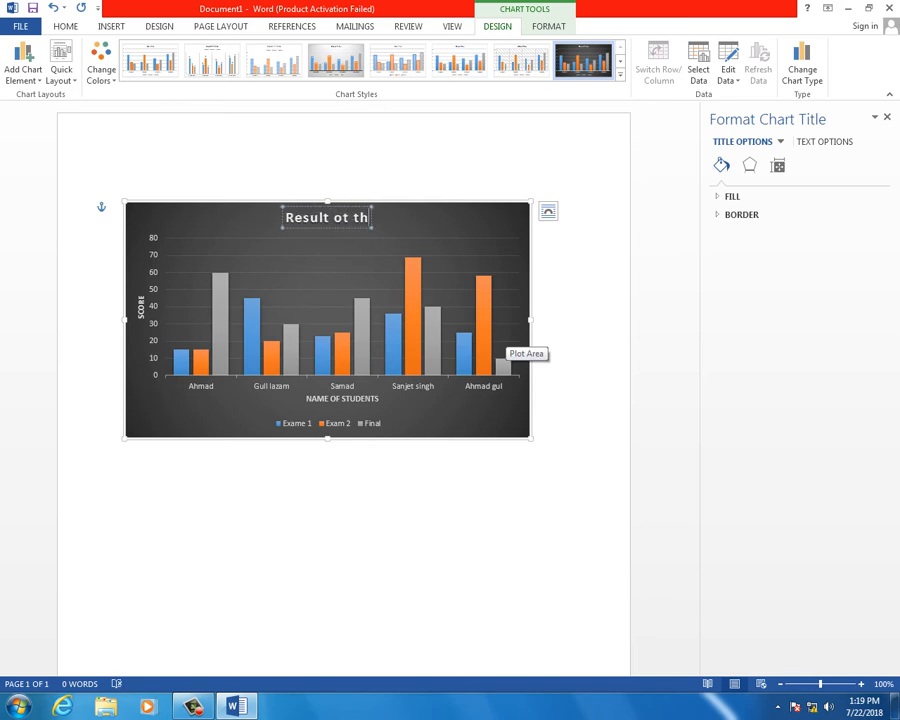
key("BackSpace")
key("BackSpace")
key("BackSpace")
key("BackSpace")
type("f the R")
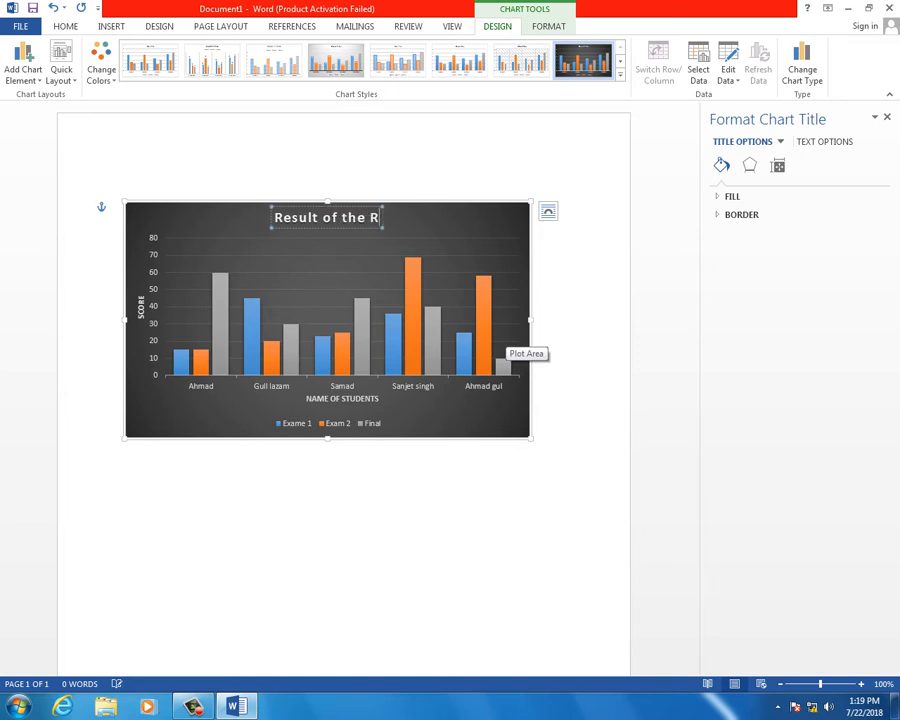
type("ANA un")
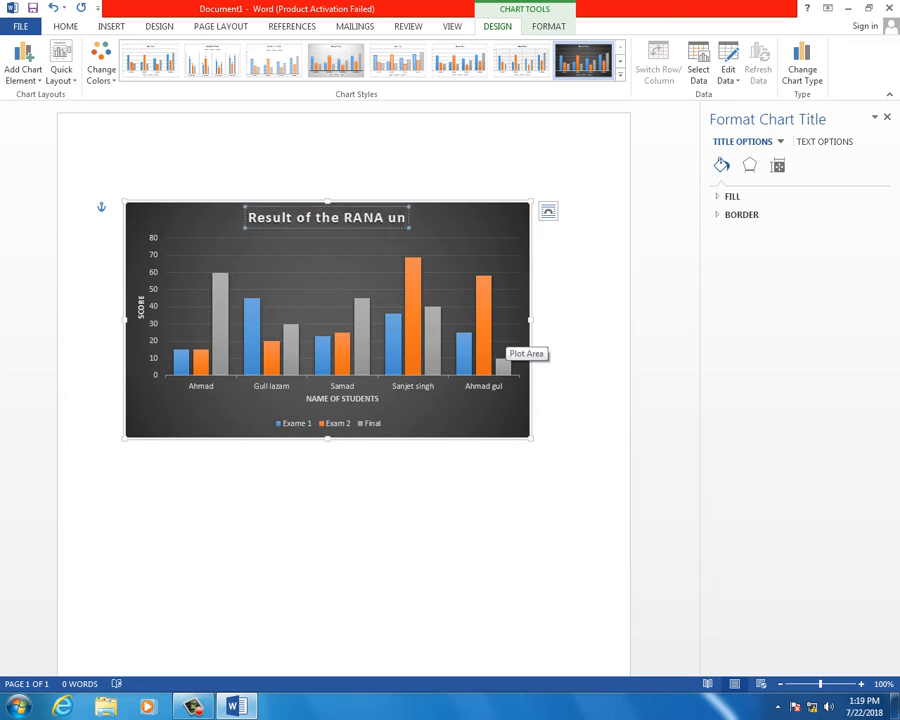
type("veristy")
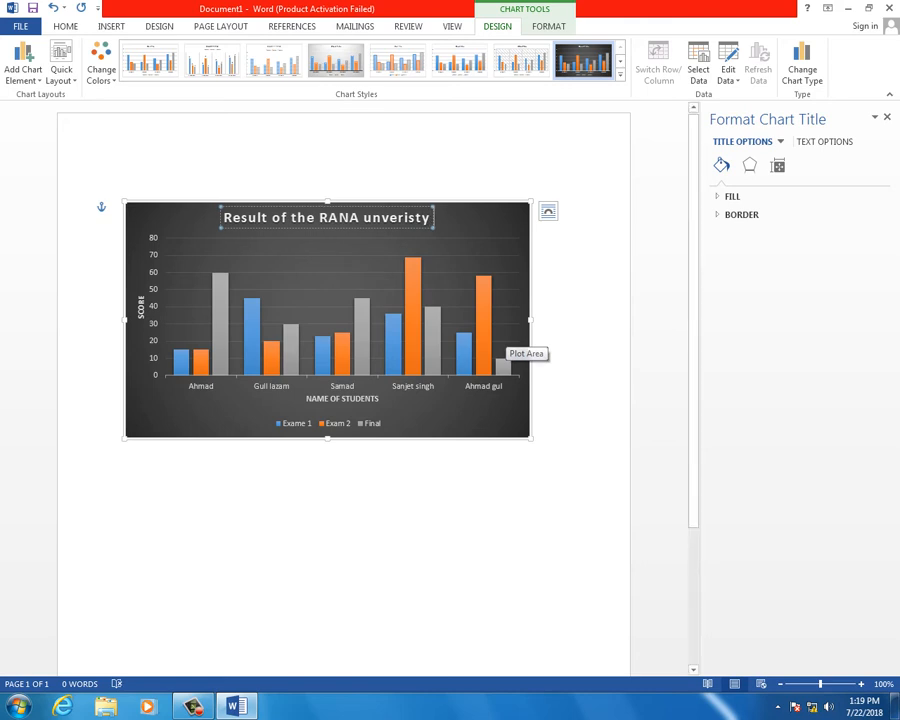
Finish editing the title and select the whole chart area.
left_click(512, 345)
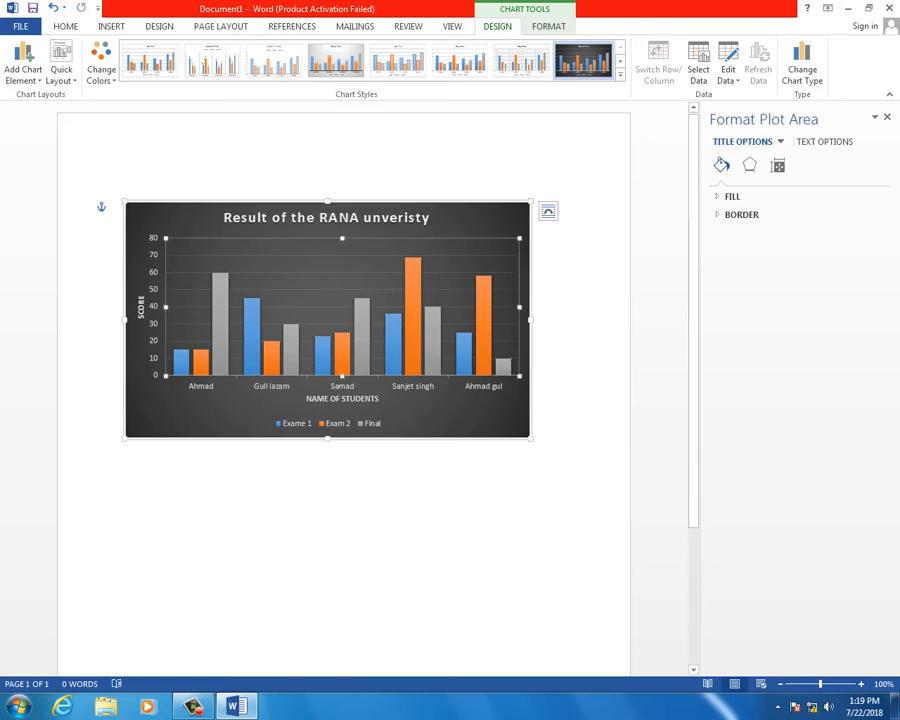
left_click(326, 217)
left_click(478, 219)
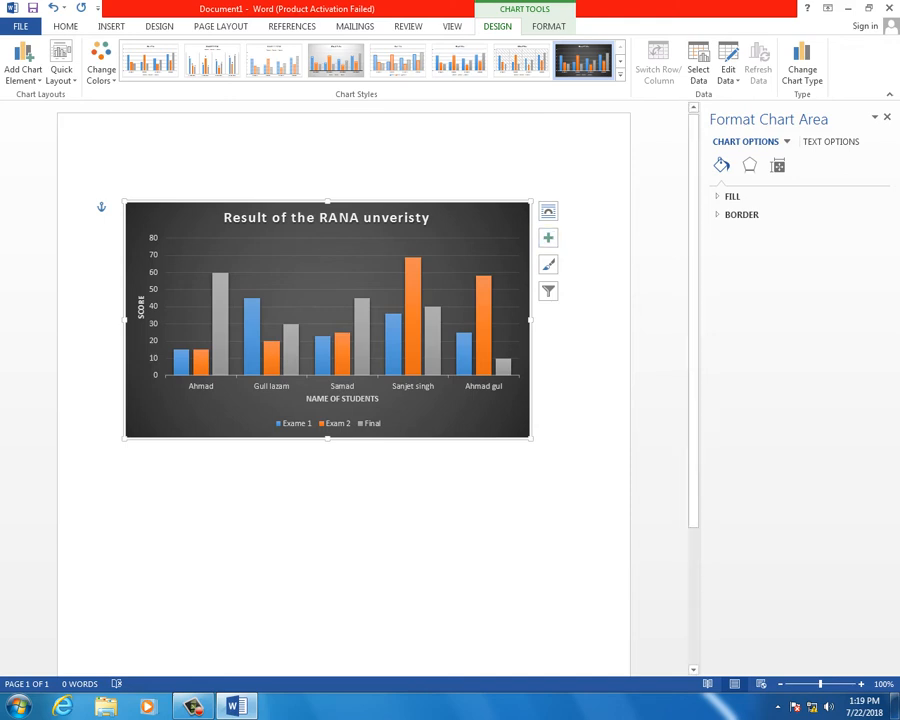
In Chart Elements, turn Data Labels on and back off, then enable Data Table.
left_click(548, 237)
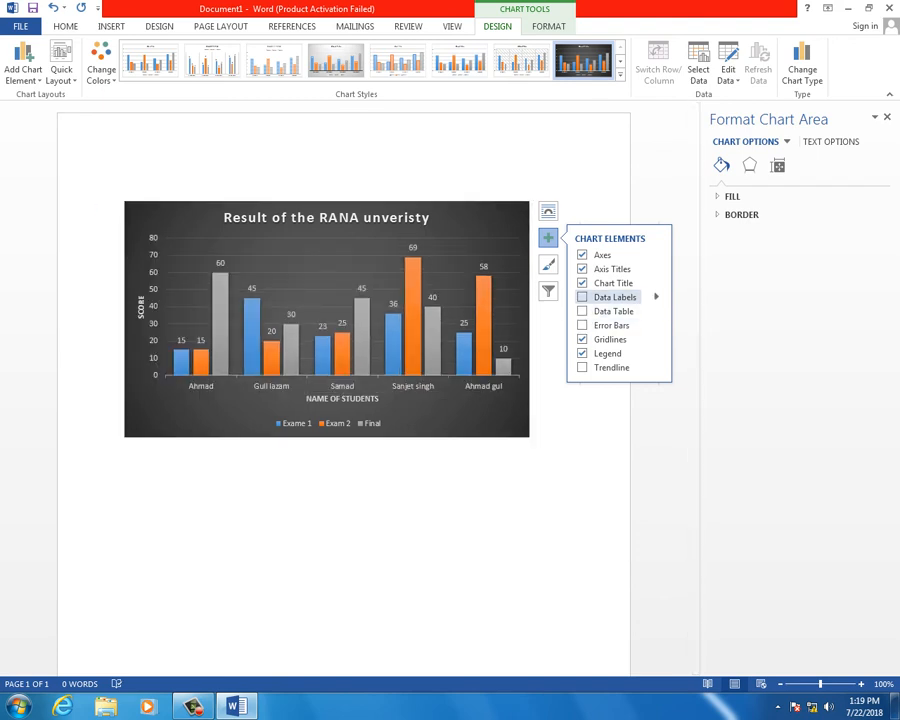
left_click(582, 297)
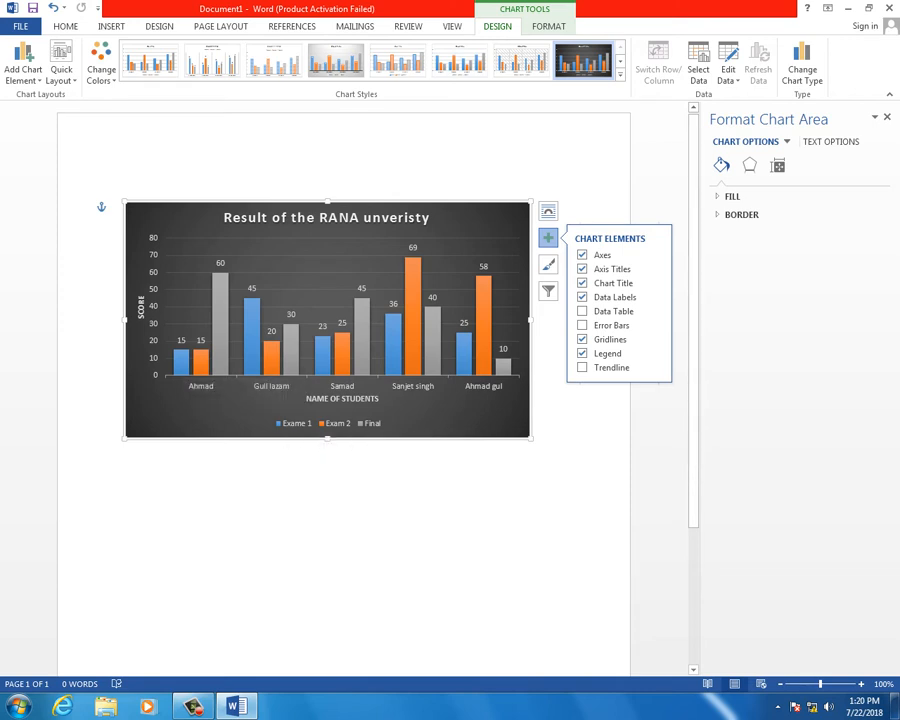
mouse_move(223, 283)
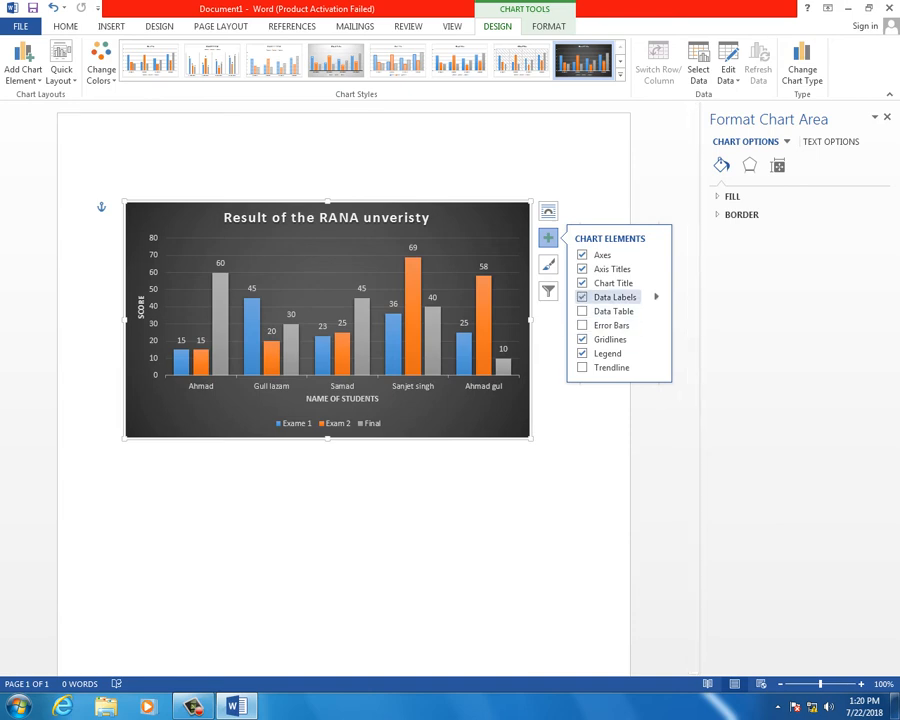
left_click(582, 297)
left_click(582, 311)
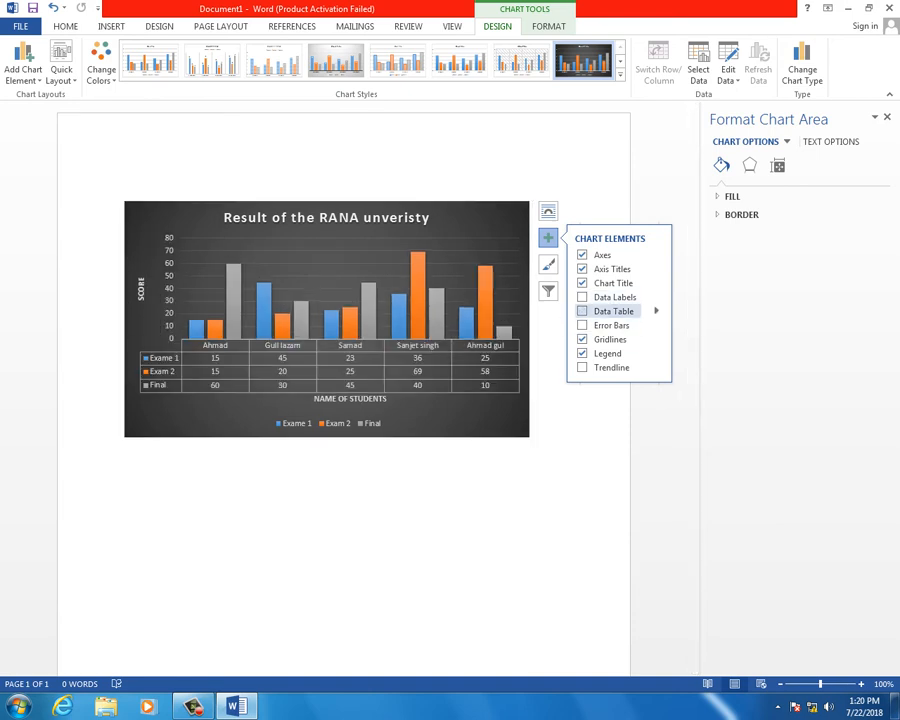
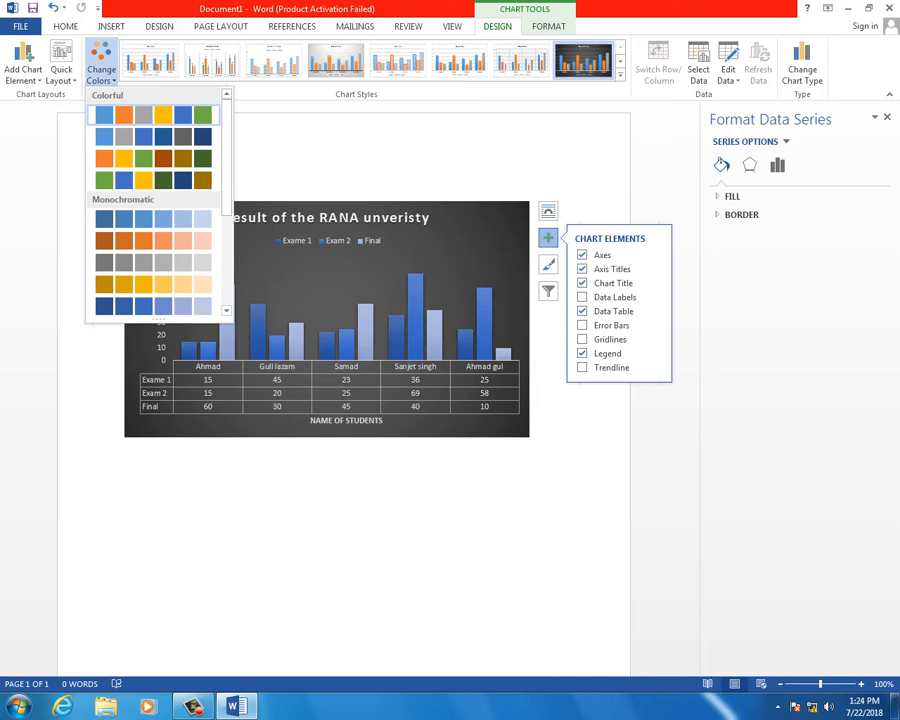
Dismiss the chart colour scheme choices without applying one.
key("Escape")
Fill the Exame 1 series bars with black.
right_click(187, 344)
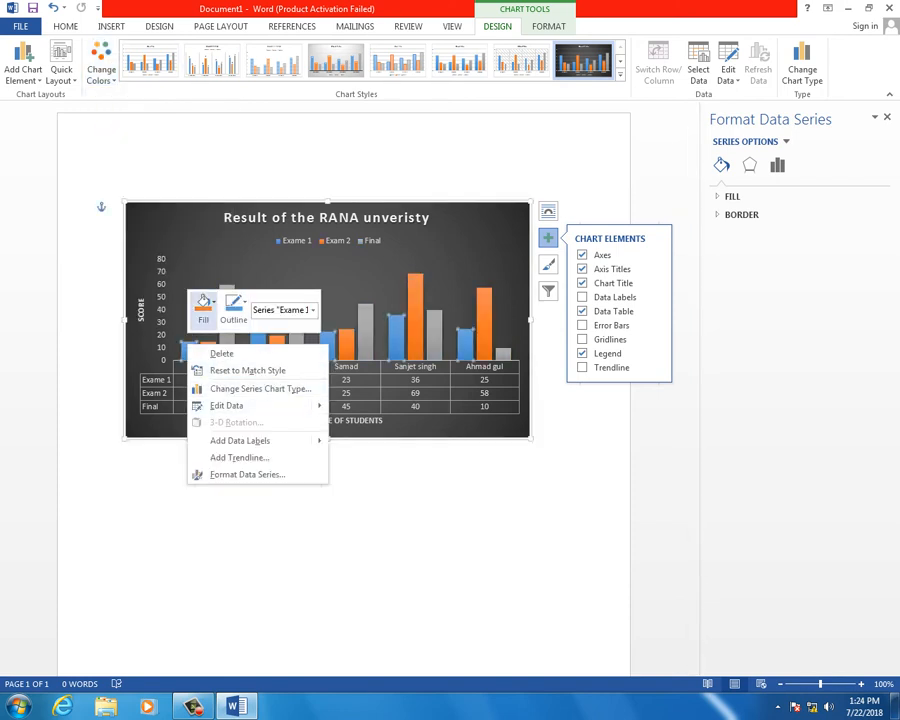
key("Escape")
left_click(203, 303)
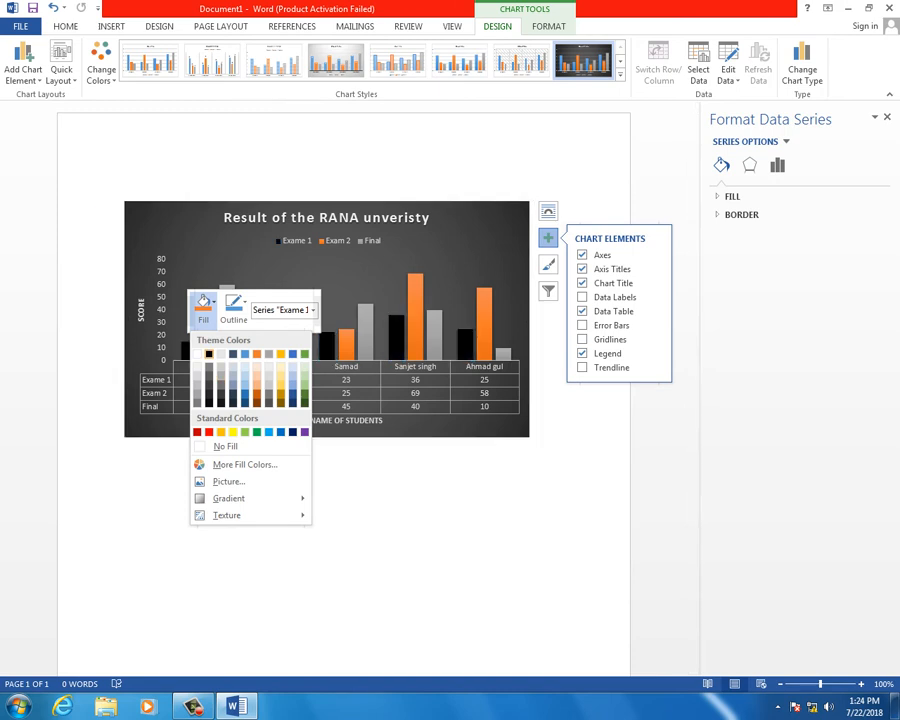
left_click(208, 354)
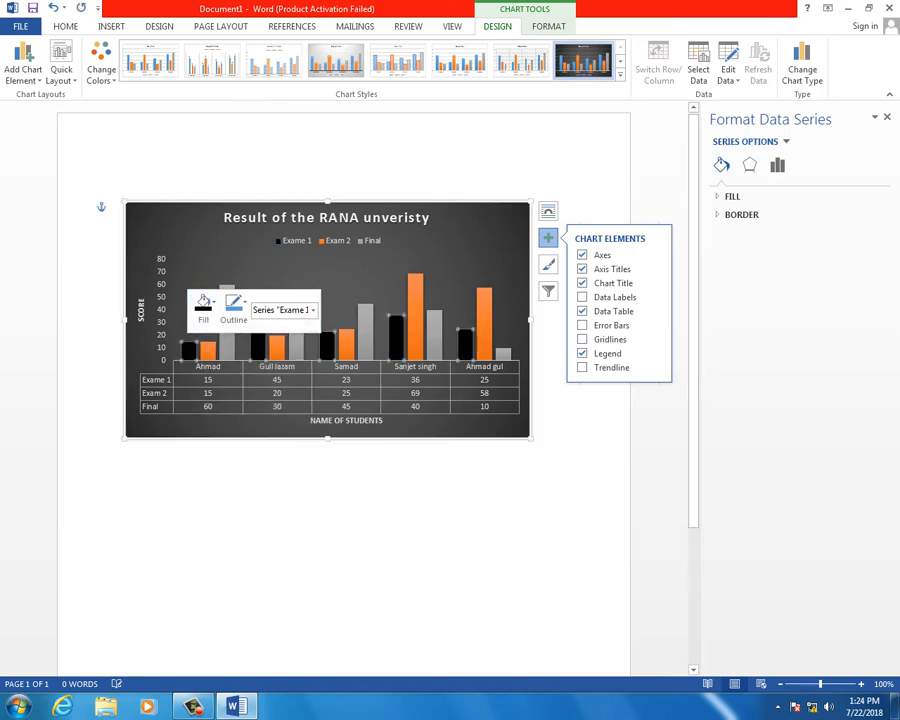
Fill the Exam 2 series bars with red, correcting an initial green choice.
right_click(207, 347)
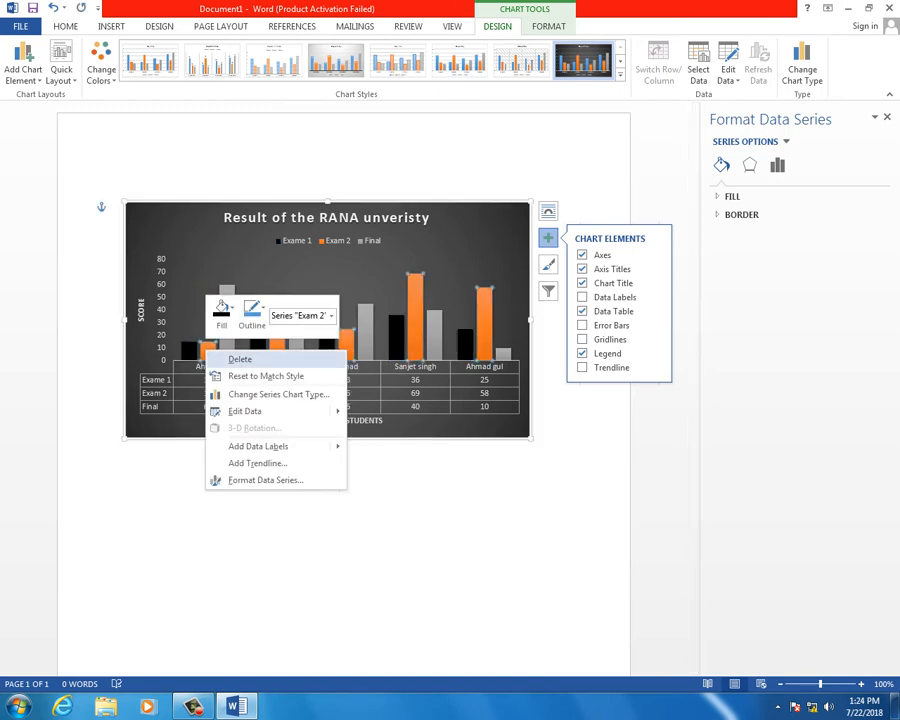
left_click(221, 310)
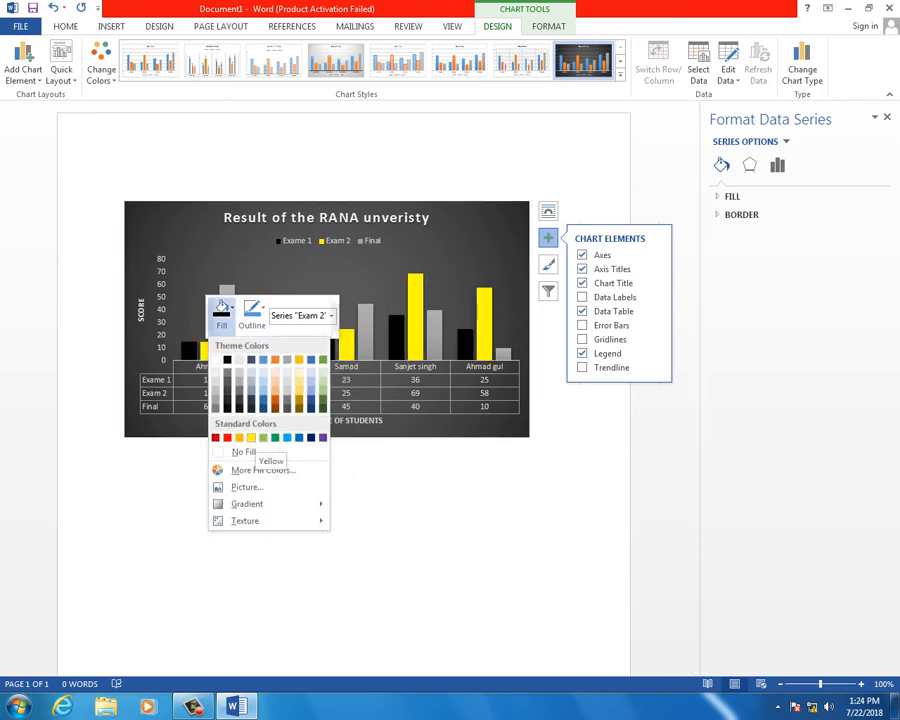
left_click(275, 437)
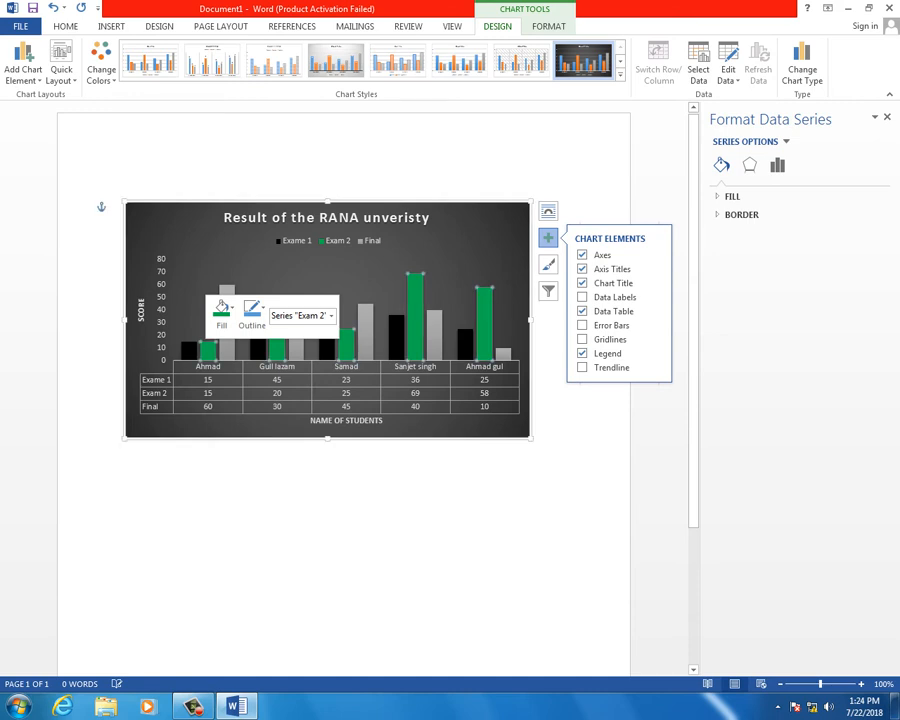
left_click(222, 306)
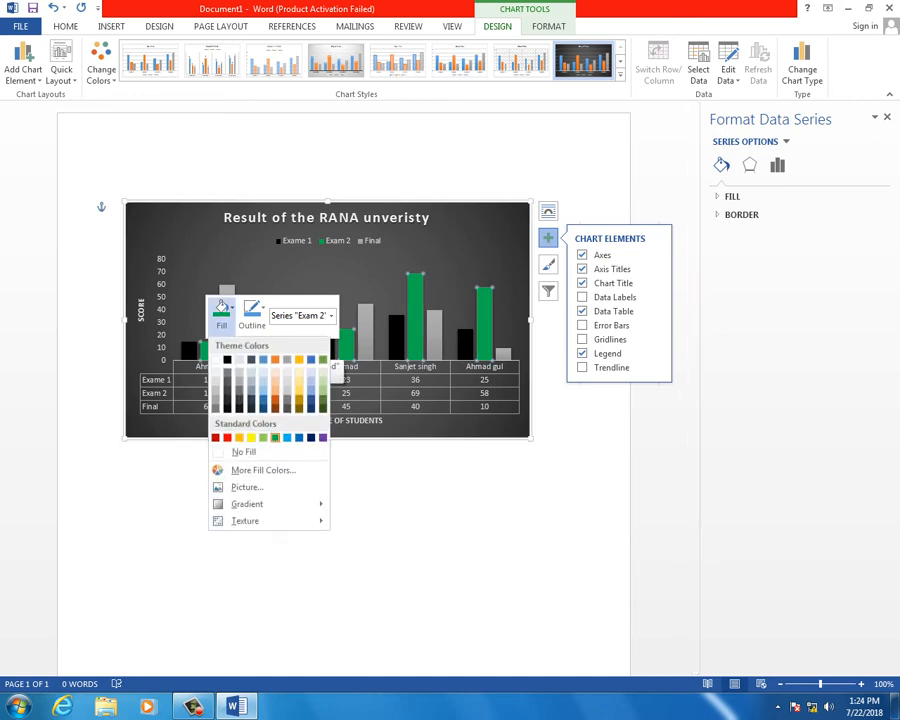
left_click(215, 437)
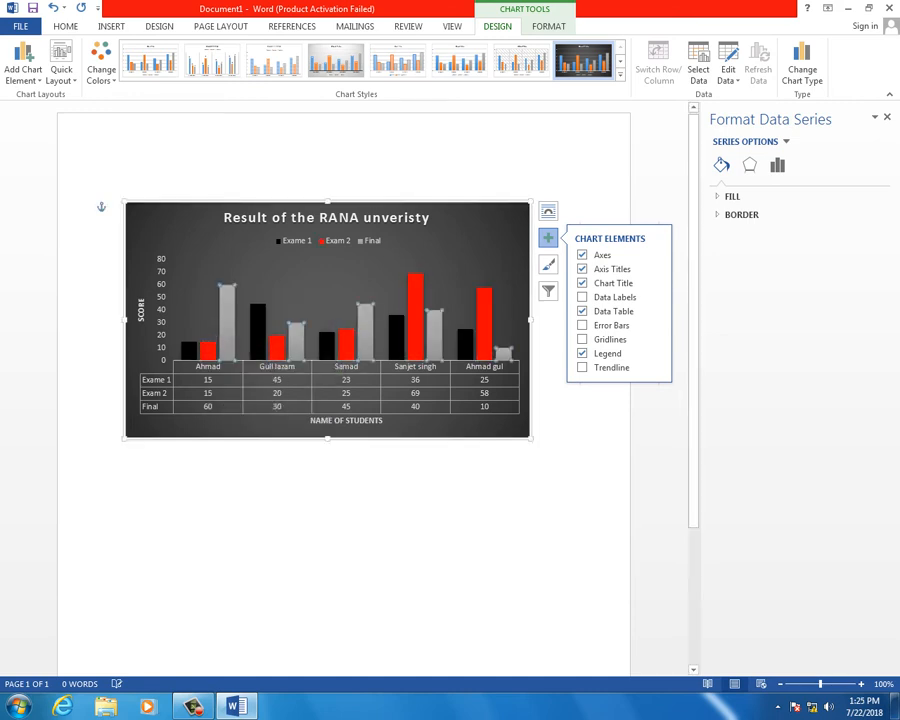
Fill the Final series bars with green.
right_click(229, 305)
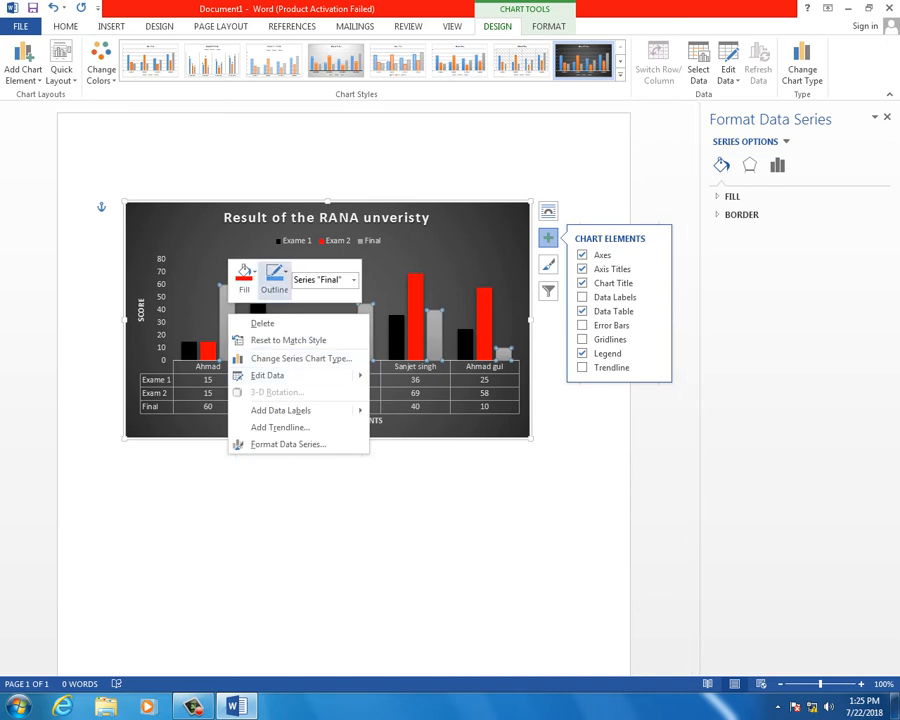
left_click(274, 279)
left_click(244, 275)
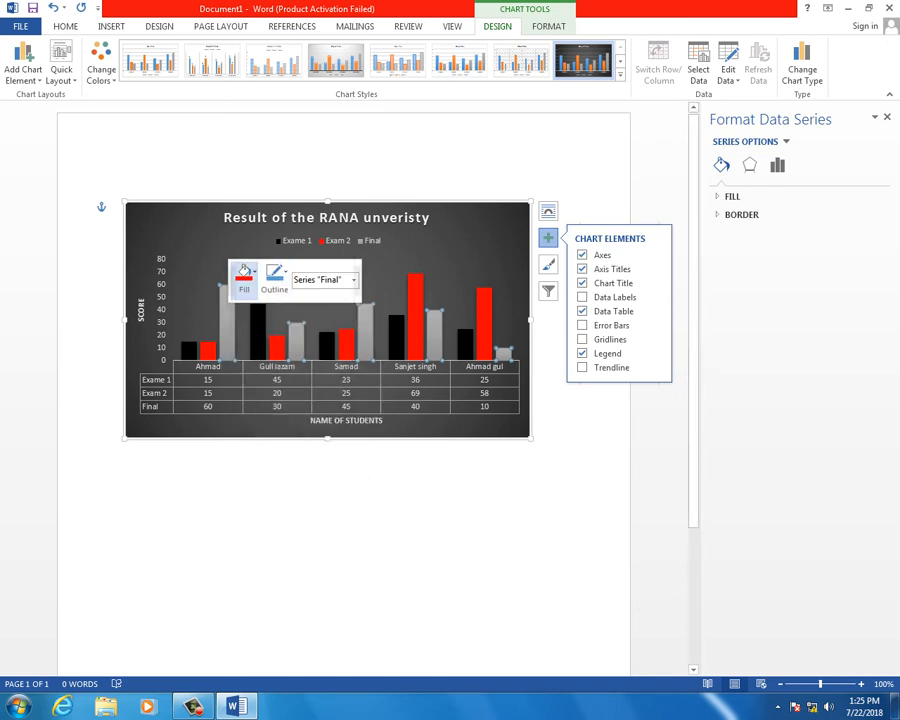
left_click(244, 275)
left_click(297, 401)
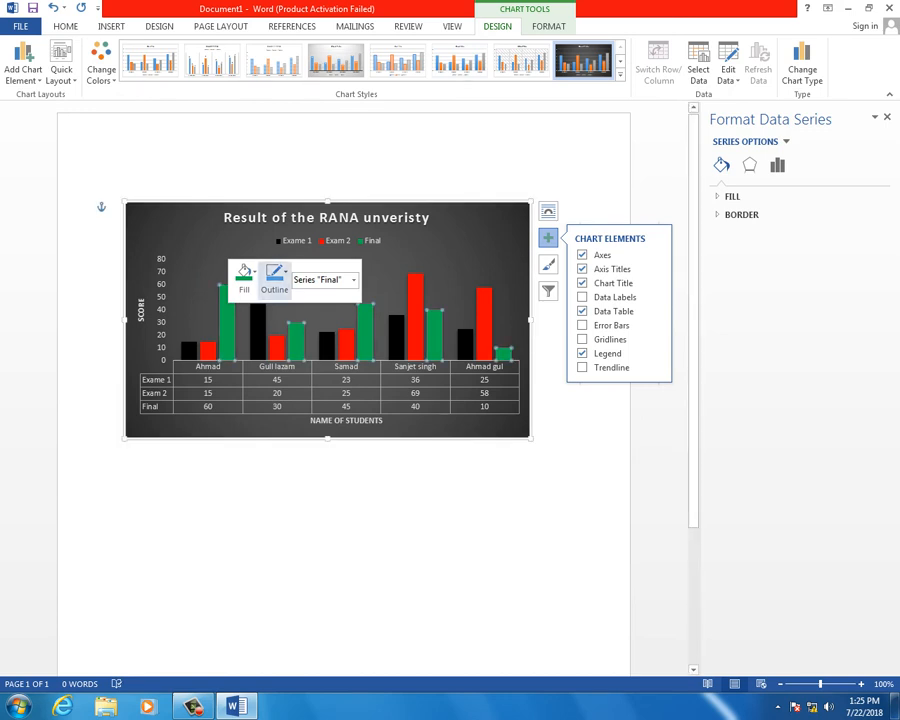
mouse_move(300, 338)
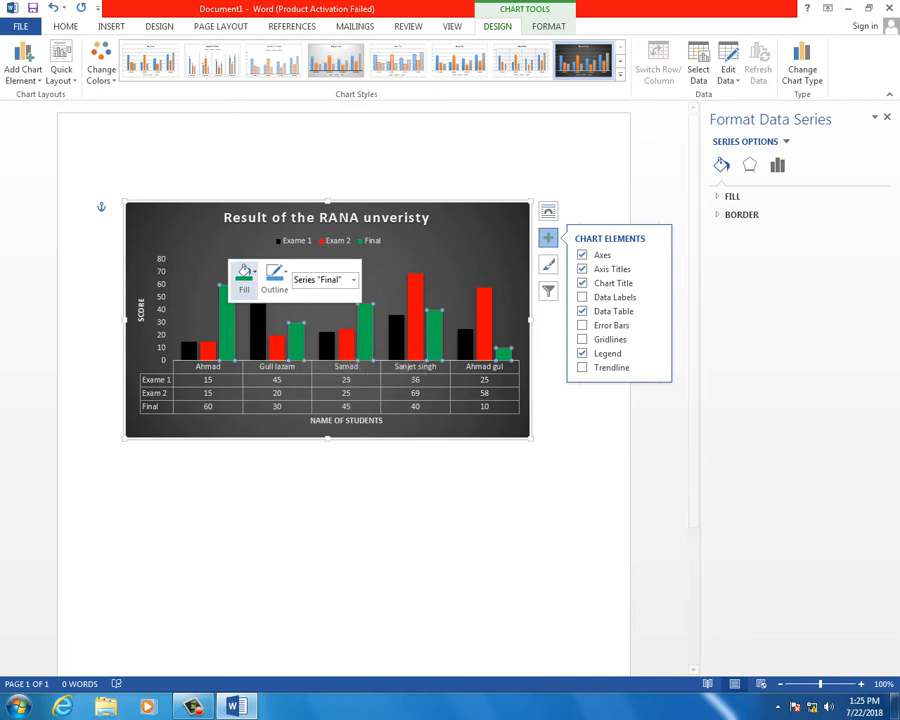
left_click(275, 278)
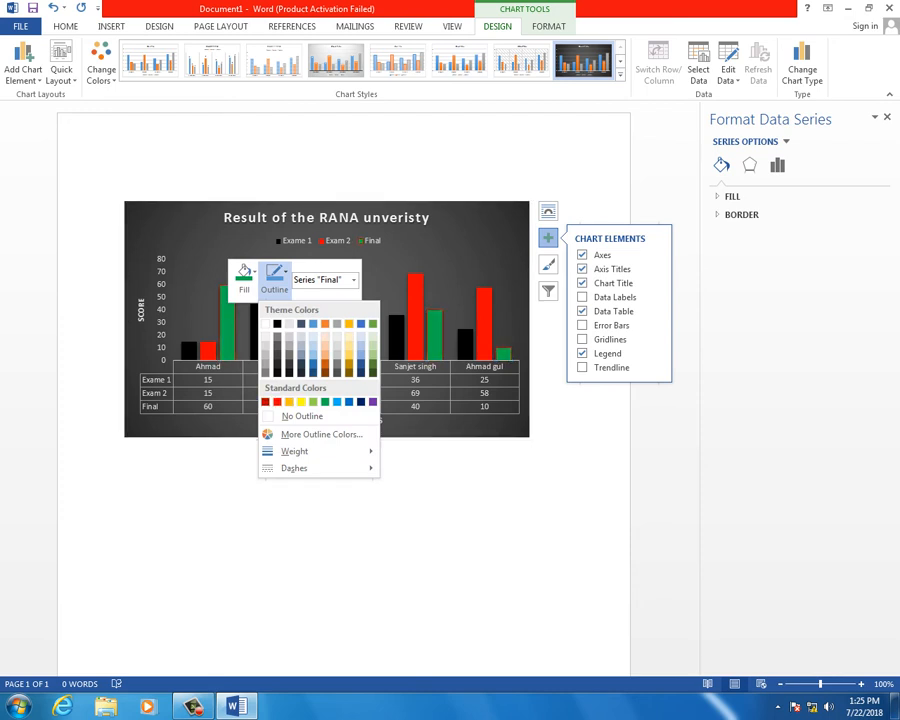
left_click(354, 280)
Browse the chart element list and colour schemes without applying any changes.
left_click(354, 280)
left_click(354, 280)
left_click(354, 280)
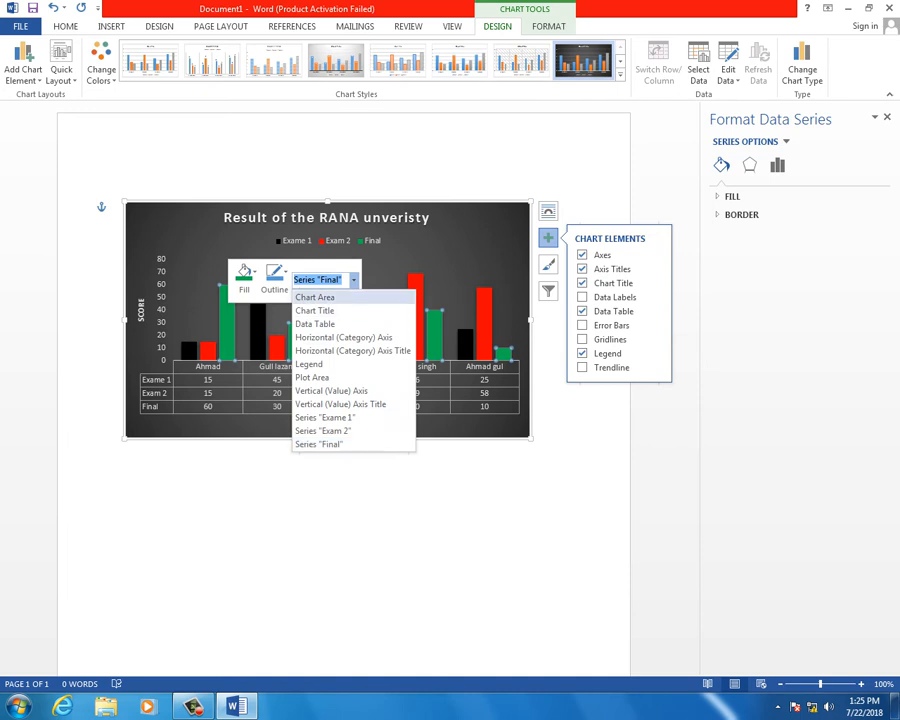
left_click(380, 268)
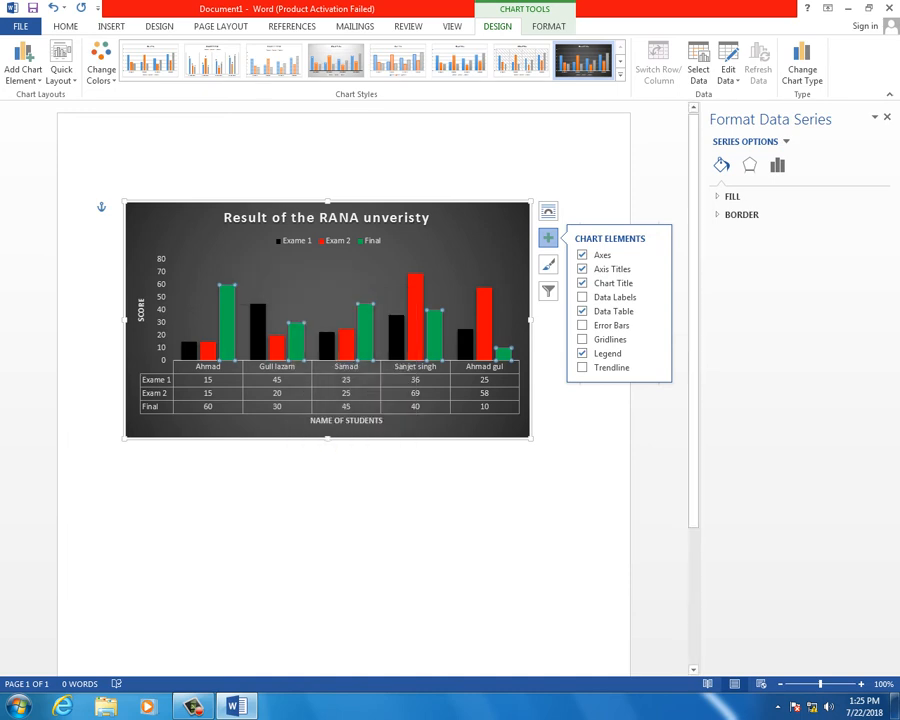
left_click(101, 74)
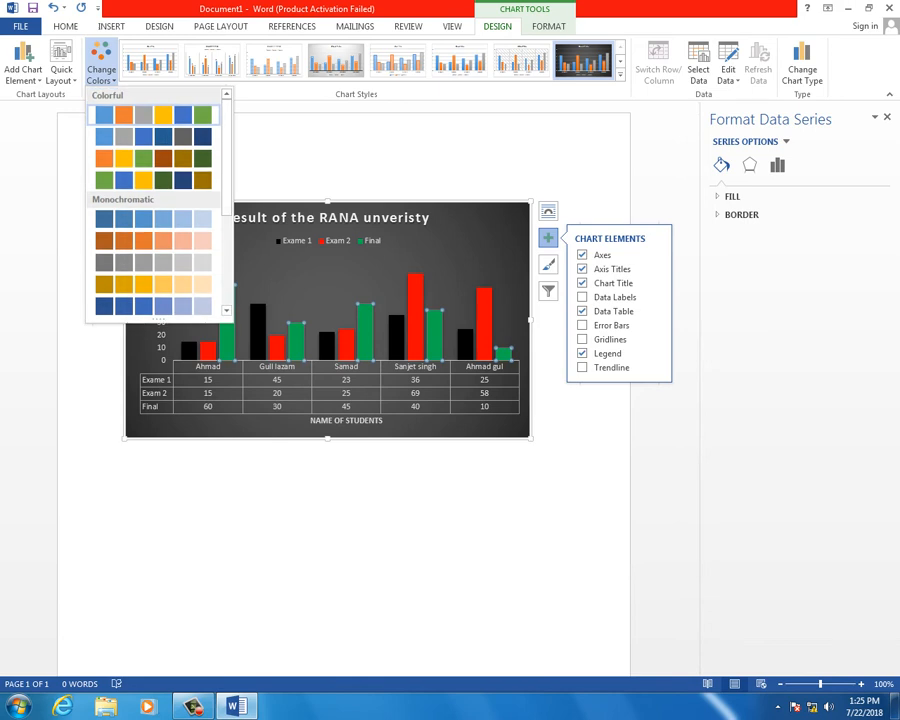
left_click(101, 74)
right_click(229, 304)
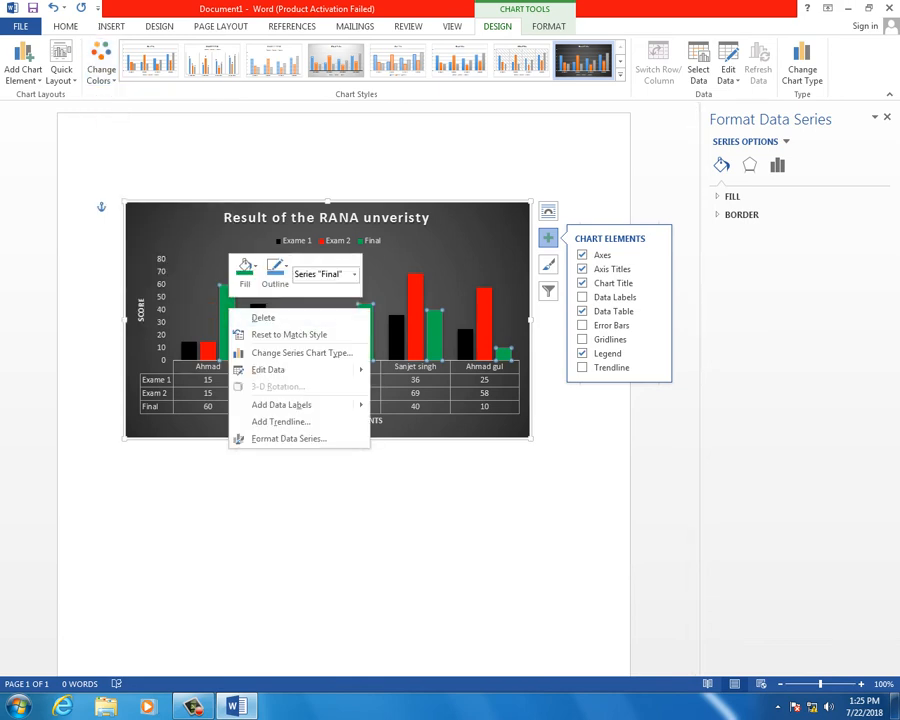
left_click(354, 274)
Fill the chart area background with dark grey.
left_click(315, 290)
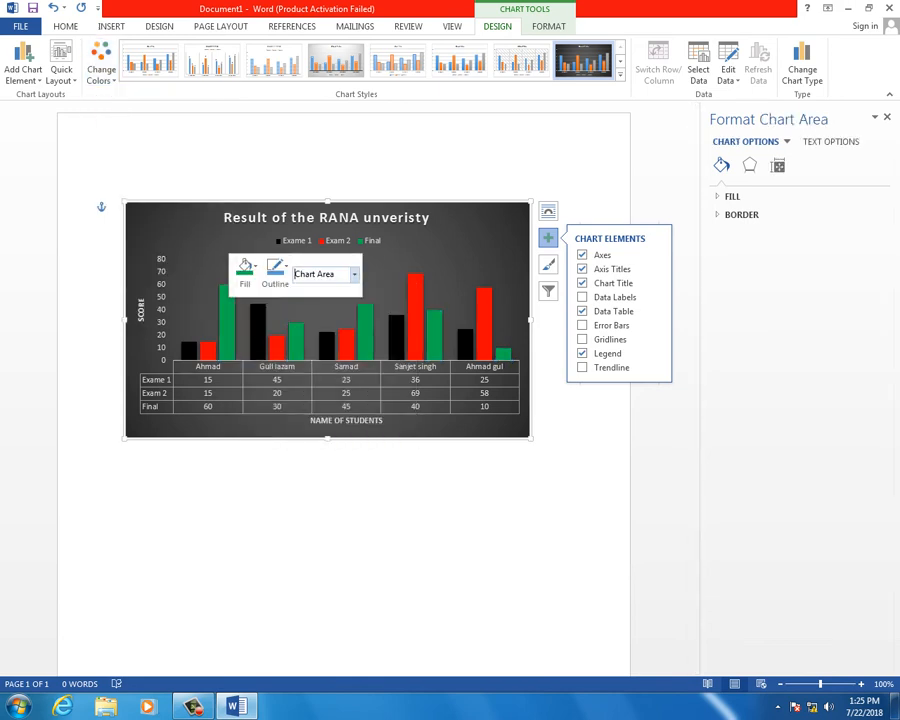
left_click(275, 270)
left_click(245, 270)
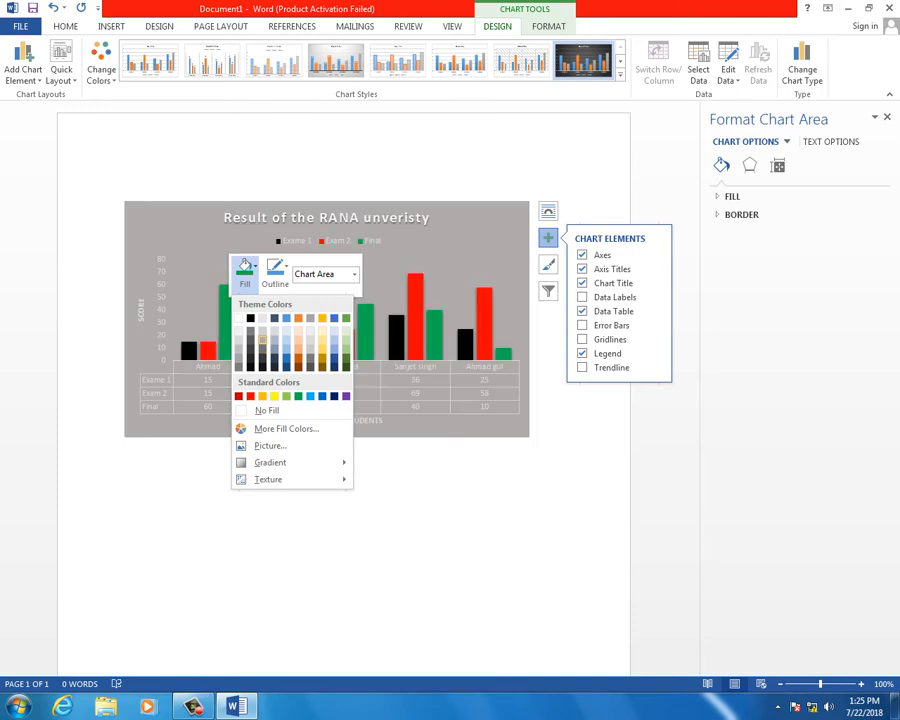
left_click(262, 358)
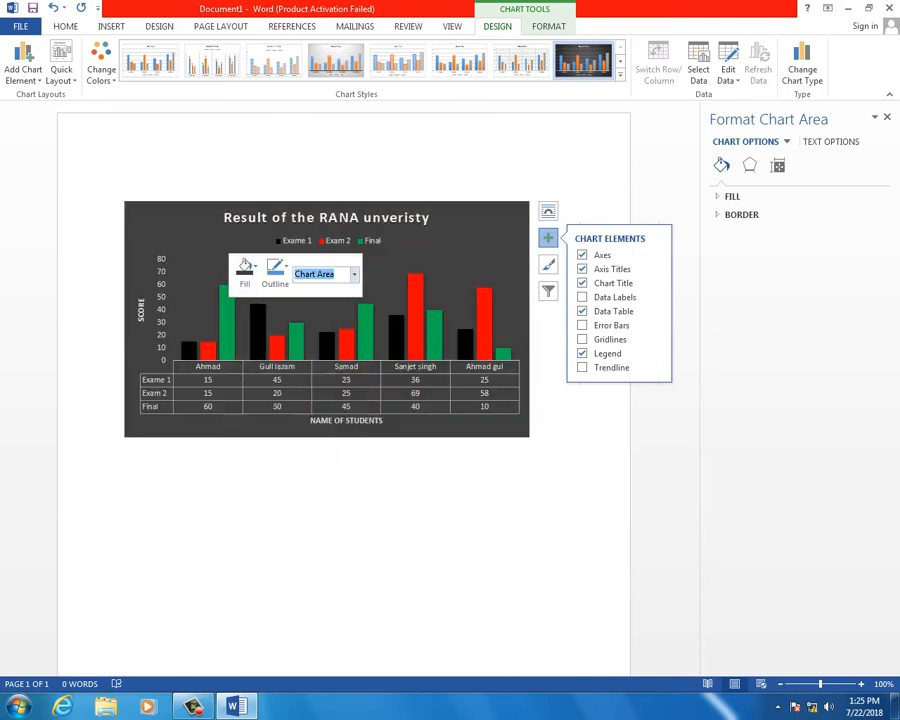
Give the chart title 'Result of the RANA unveristy' a blue fill.
left_click(354, 275)
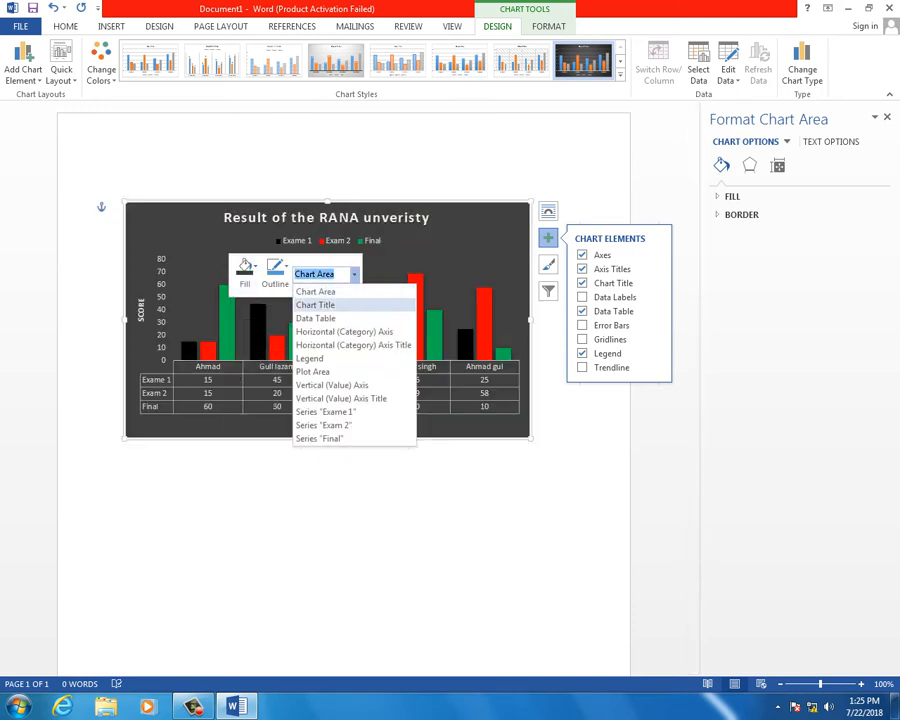
left_click(318, 305)
left_click(275, 268)
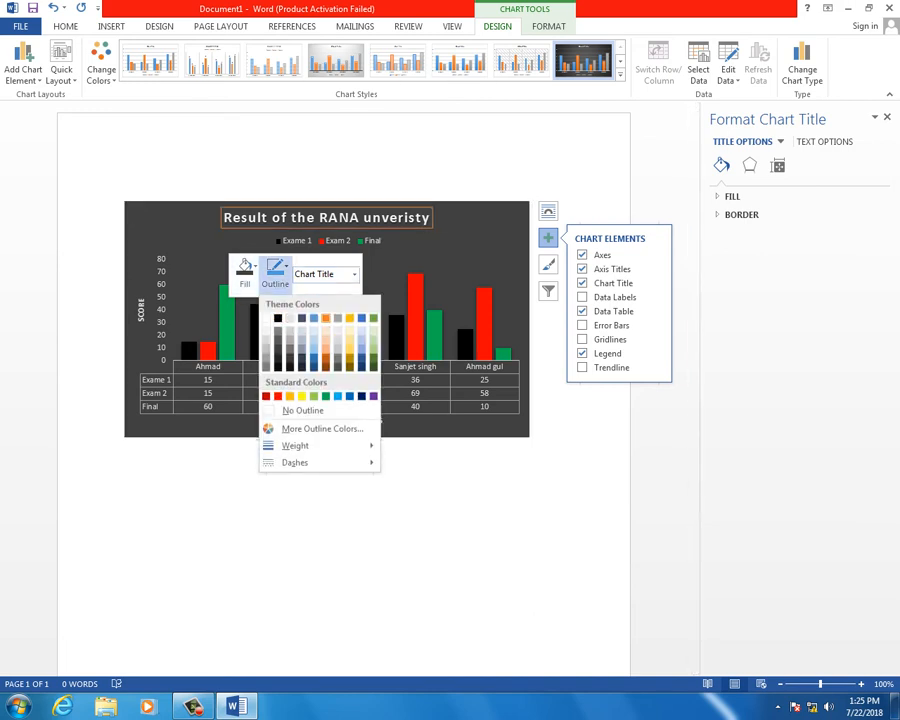
left_click(244, 268)
left_click(244, 268)
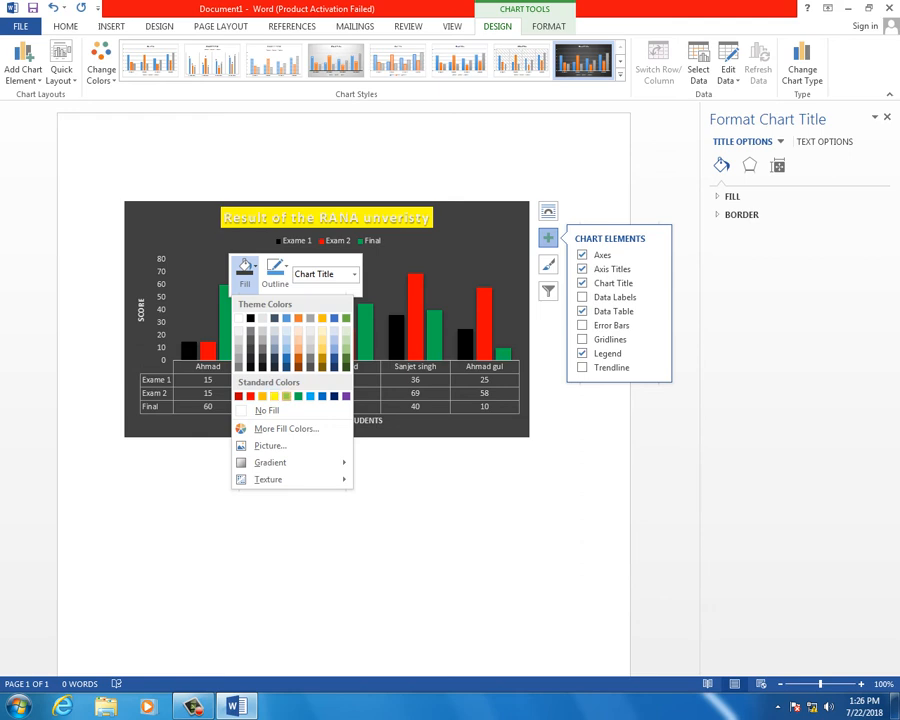
left_click(310, 396)
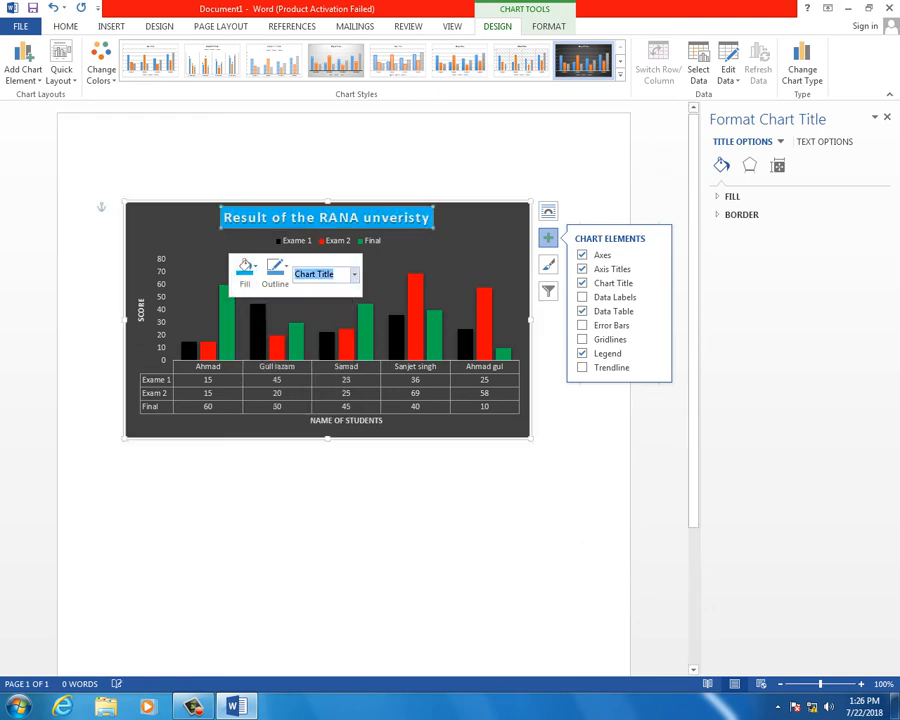
Select the vertical value axis and delete it from the chart.
left_click(354, 274)
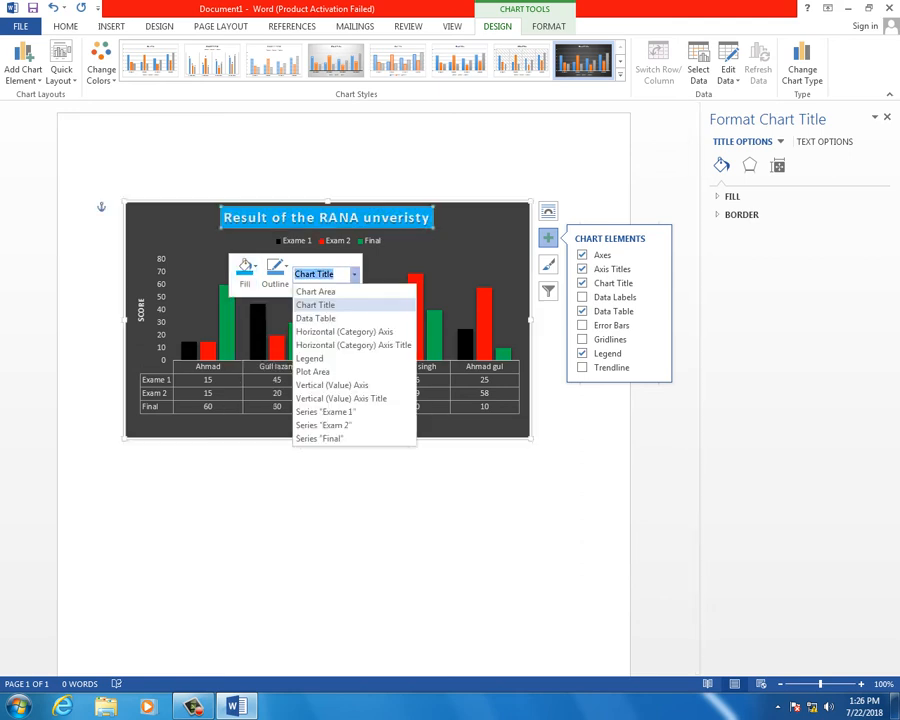
left_click(309, 358)
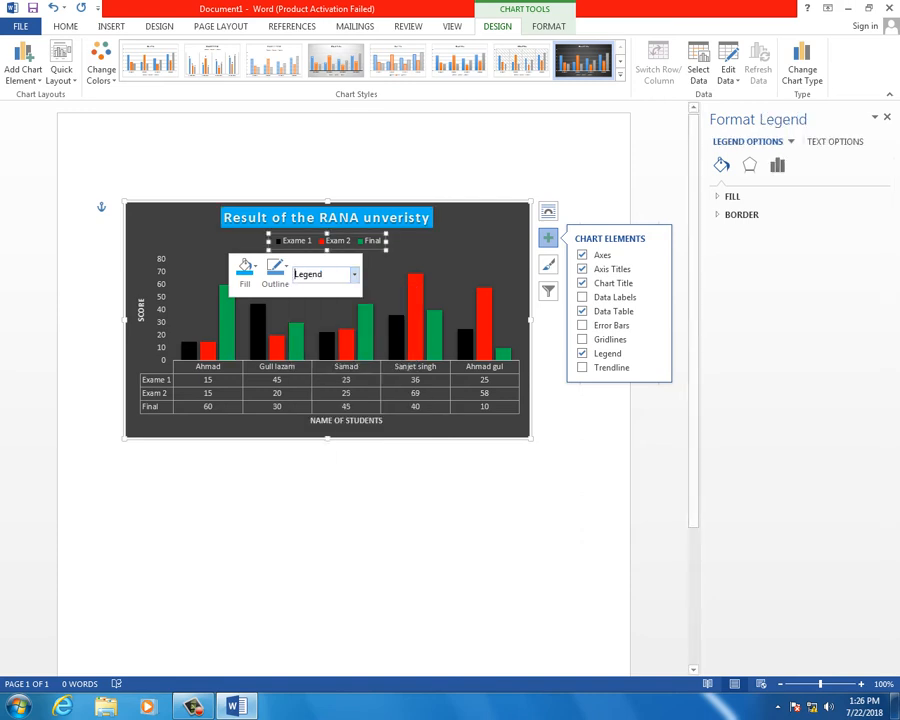
left_click(354, 274)
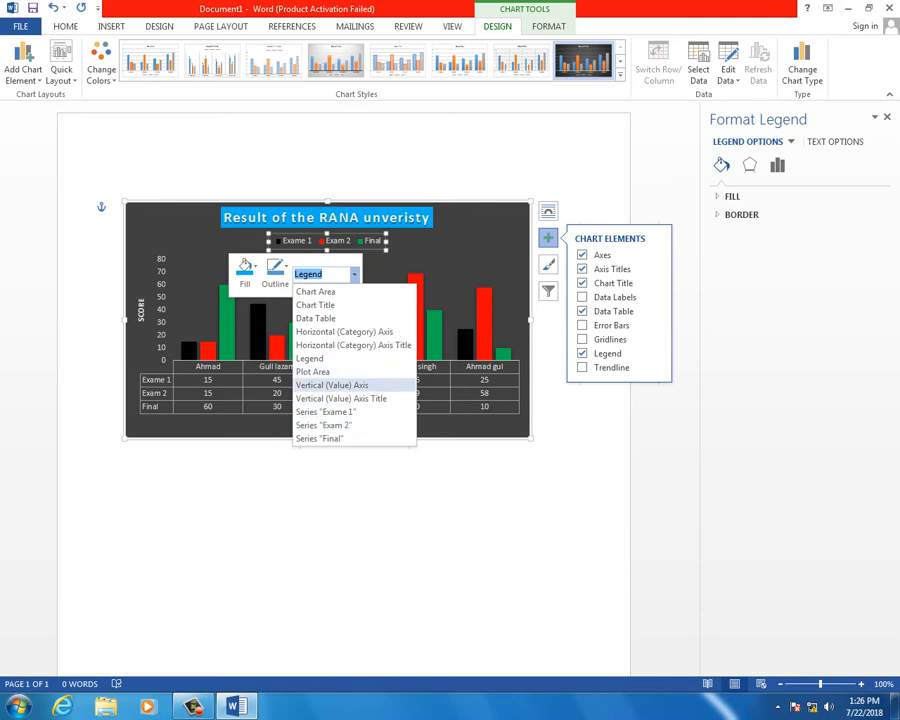
left_click(332, 385)
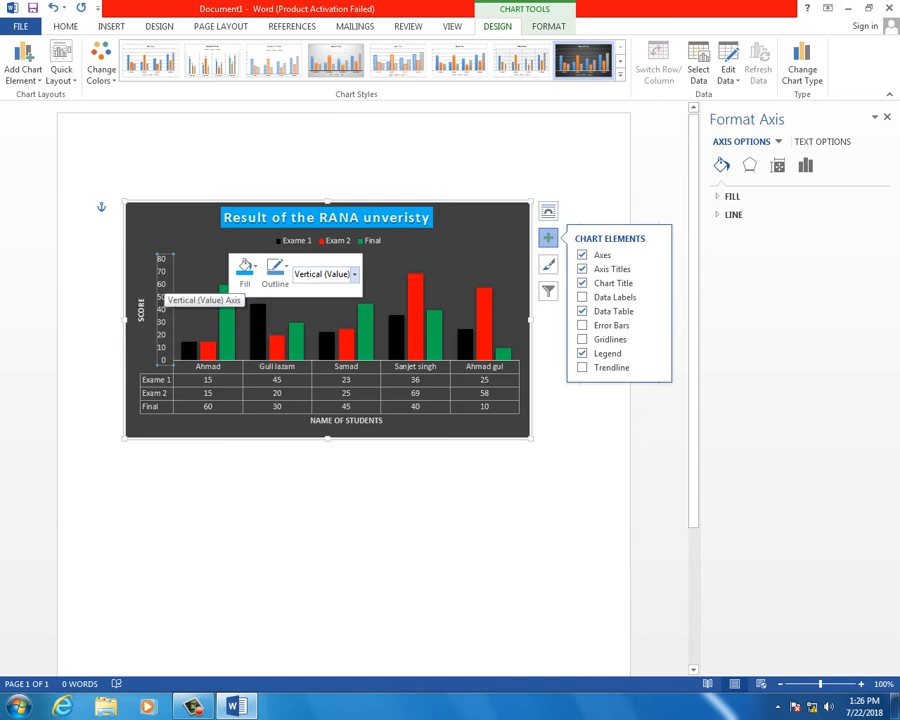
left_click(244, 268)
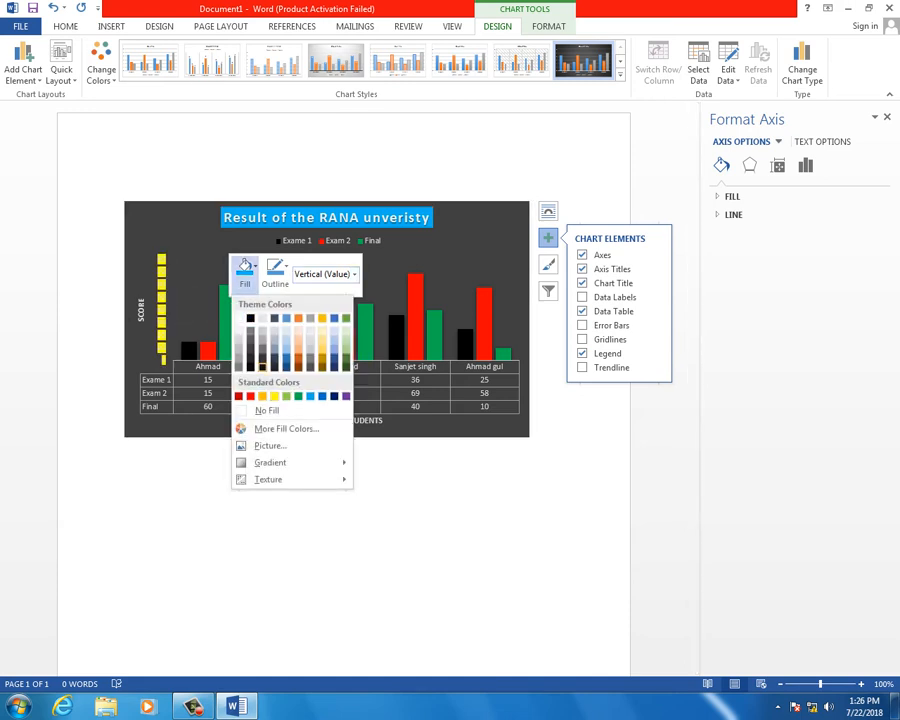
left_click(274, 397)
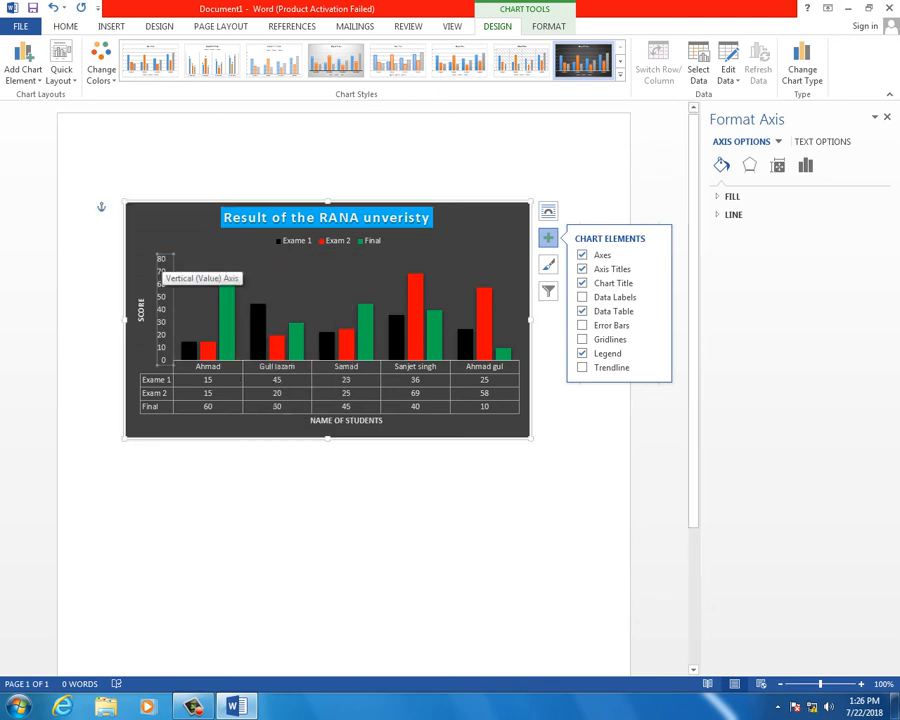
key("Delete")
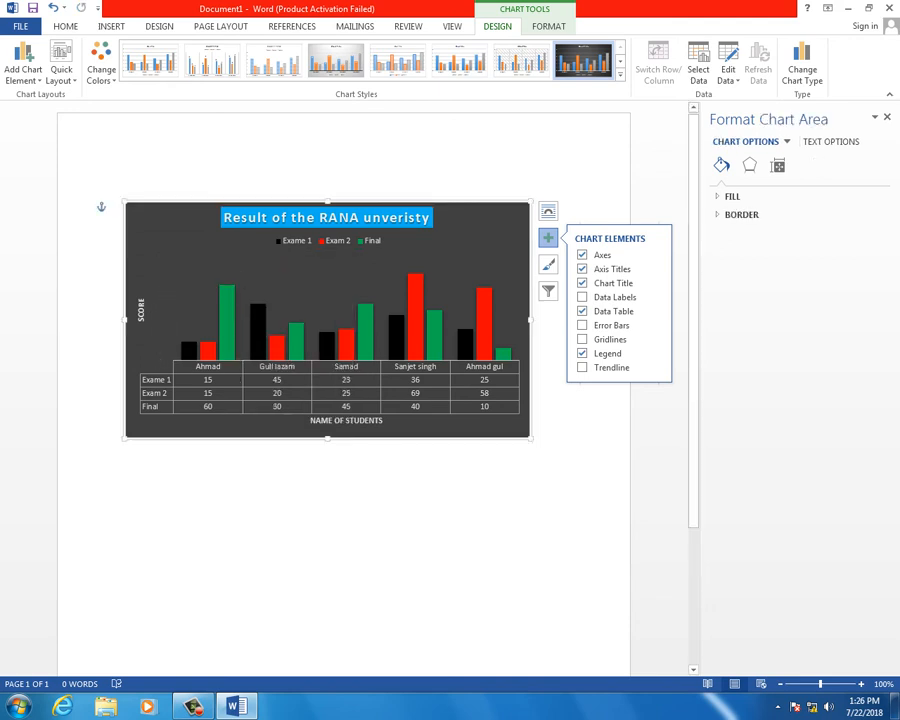
Reselect the whole chart and bring up its Select Data settings.
right_click(226, 313)
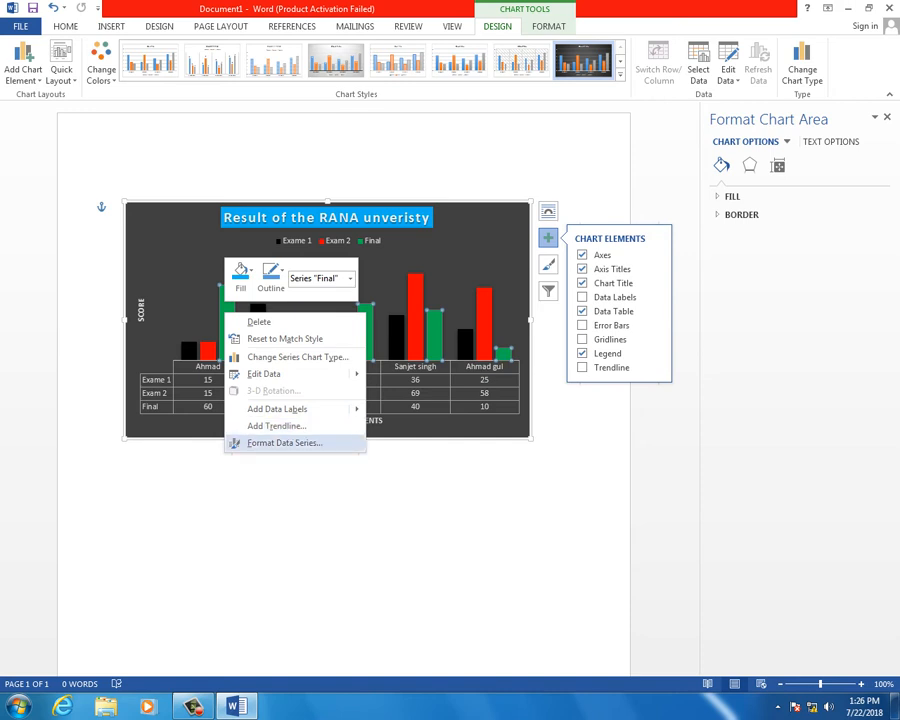
left_click(285, 443)
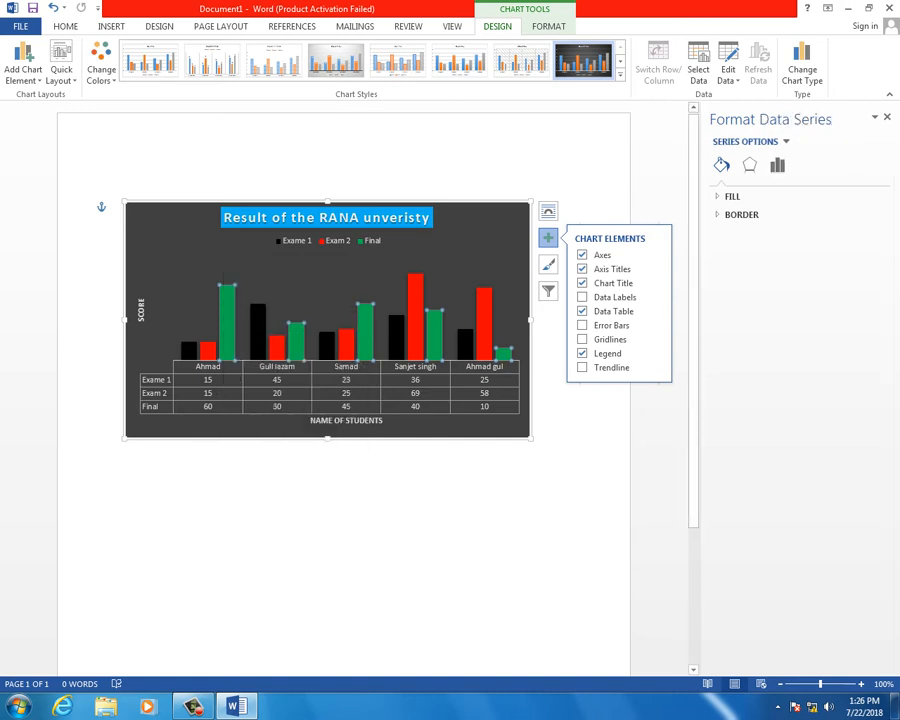
left_click(375, 280)
left_click(470, 238)
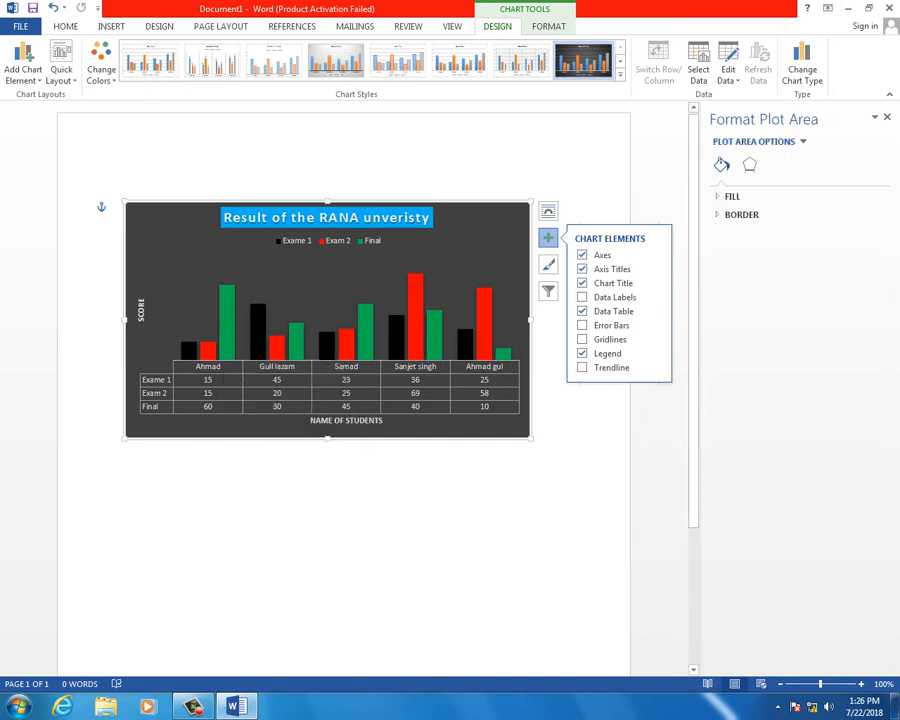
left_click(698, 66)
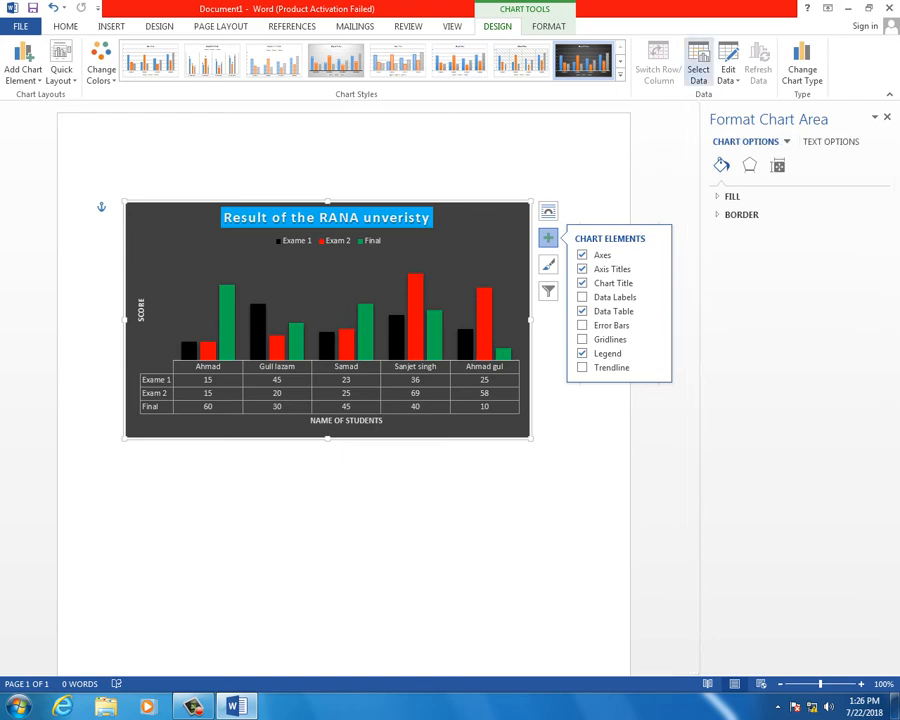
Add a new 'Total Marks' series using row 7 of the sheet as its values.
left_click_drag(300, 417, 586, 236)
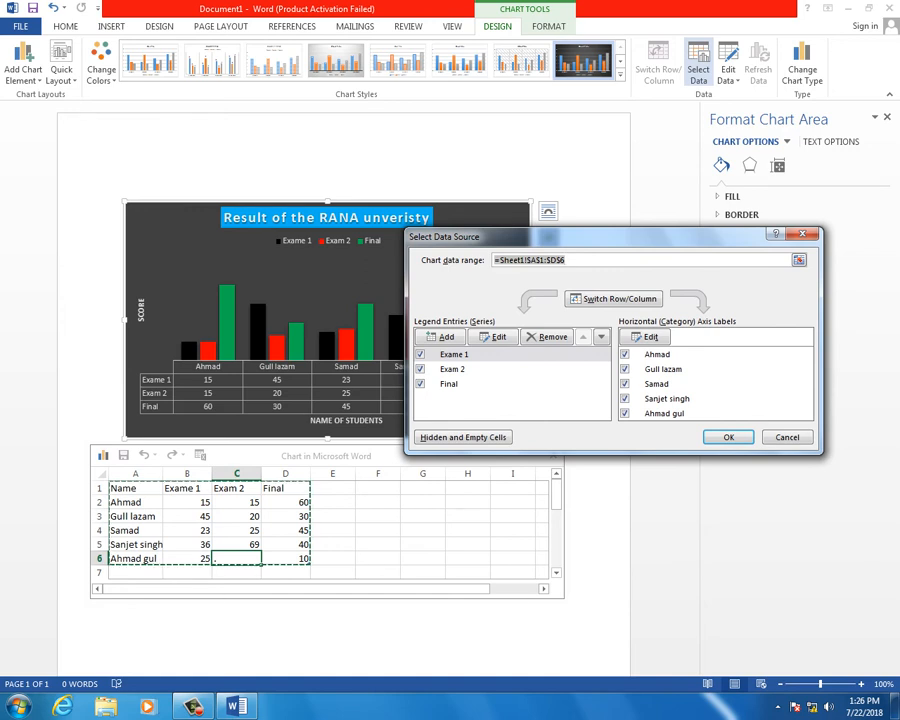
left_click(441, 336)
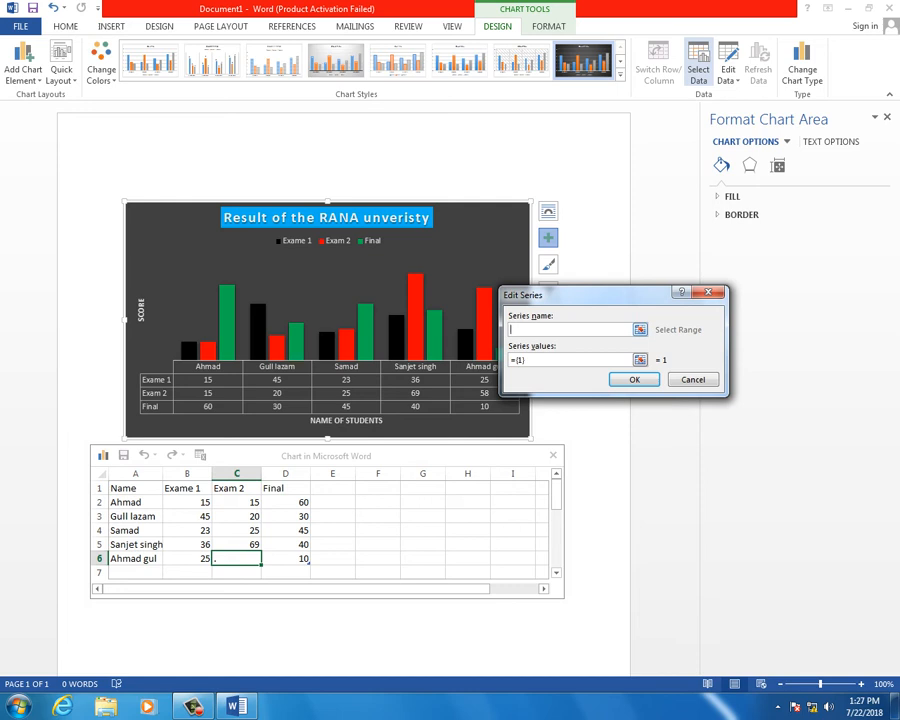
type("Total Marks")
key("Right")
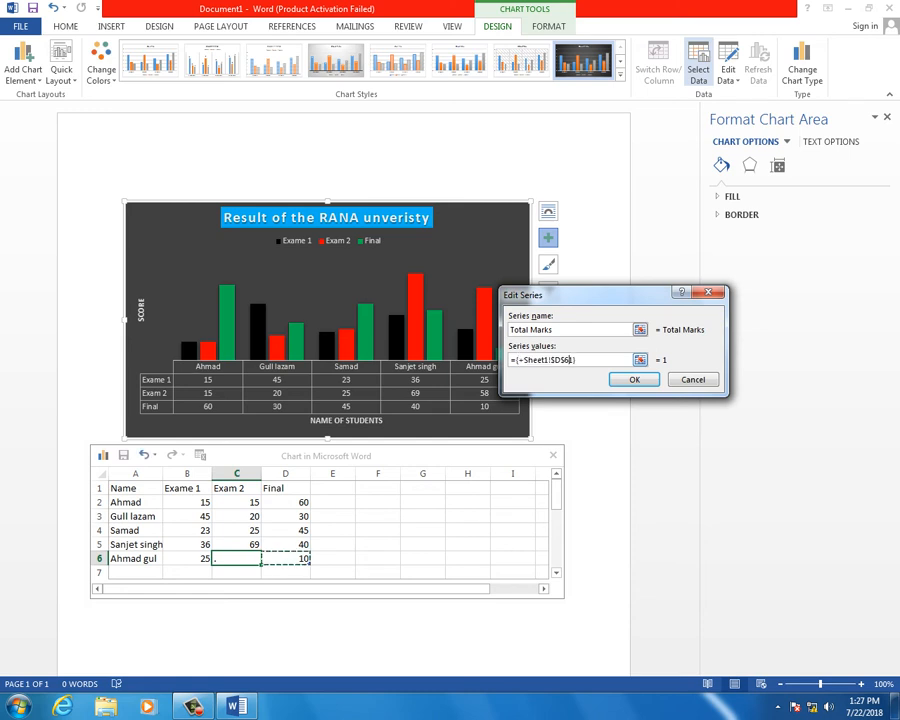
key("BackSpace")
key("BackSpace")
key("BackSpace")
key("BackSpace")
key("BackSpace")
key("BackSpace")
key("BackSpace")
key("BackSpace")
key("BackSpace")
key("BackSpace")
key("BackSpace")
key("BackSpace")
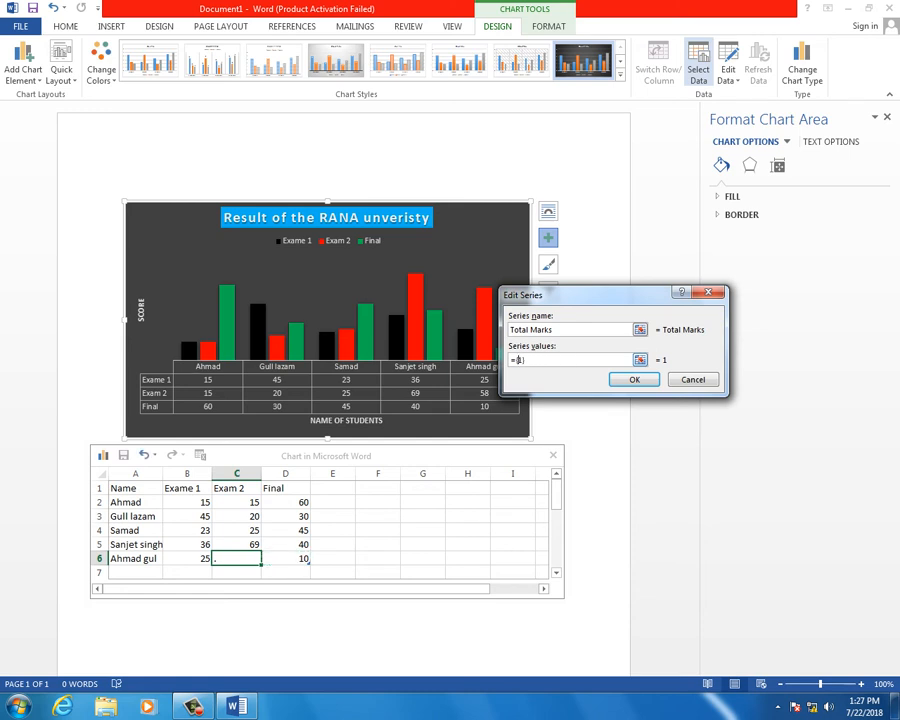
left_click_drag(294, 503, 300, 558)
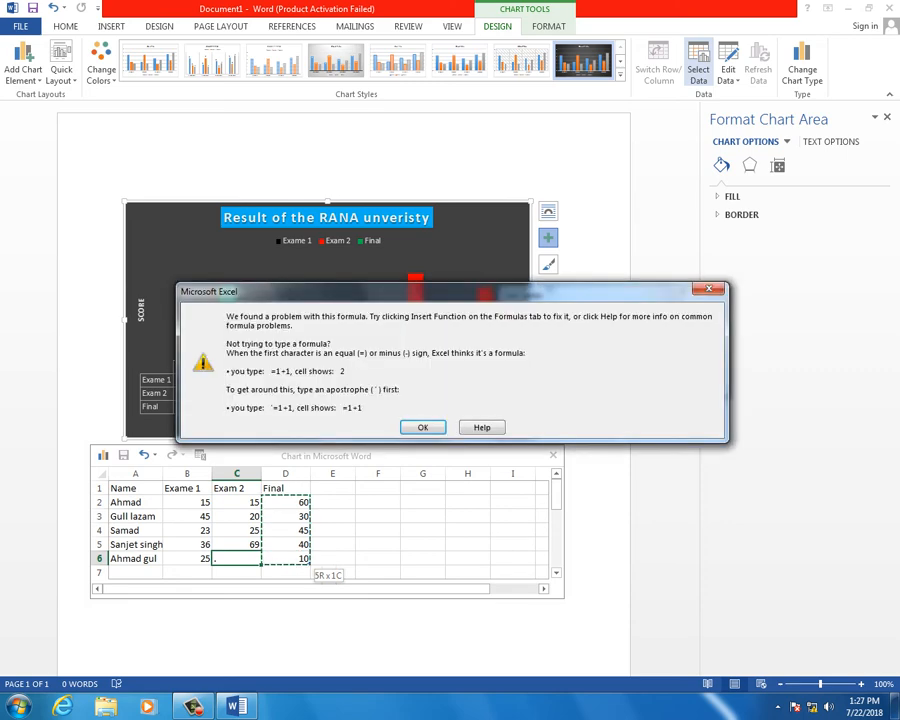
key("Return")
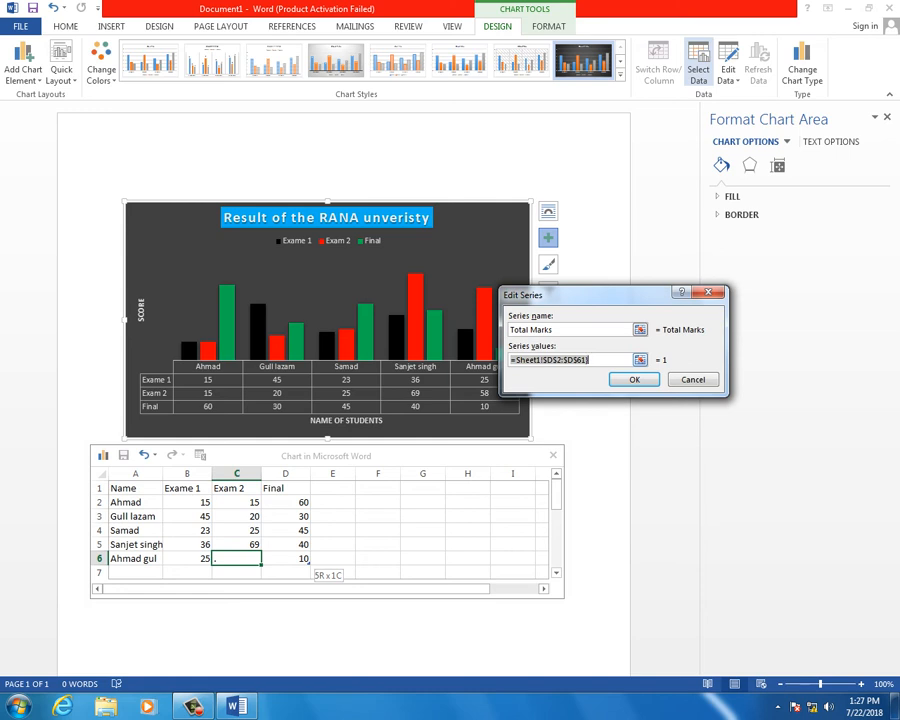
key("BackSpace")
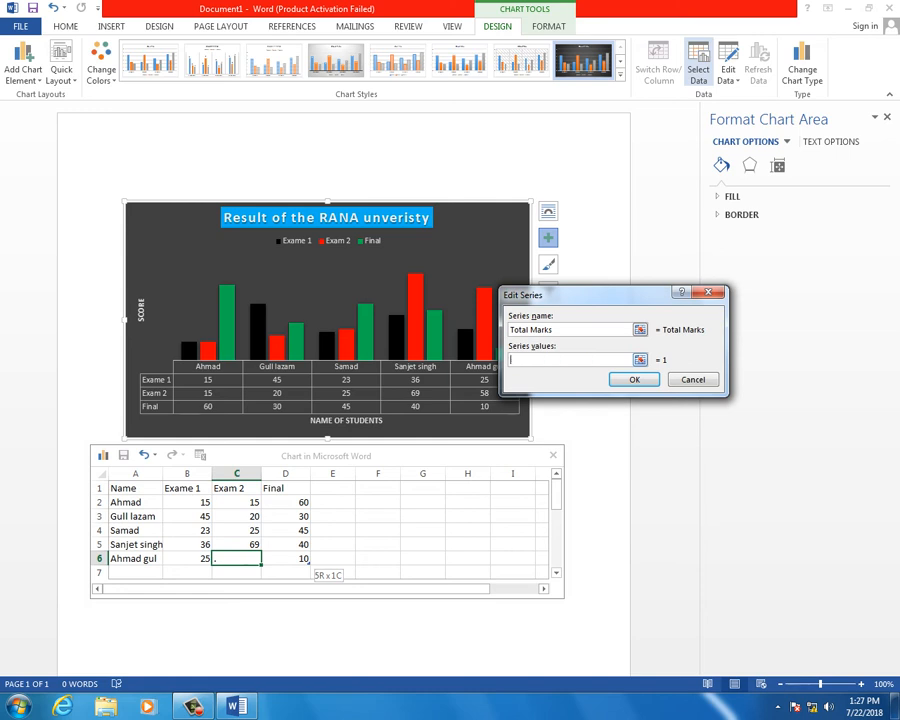
left_click_drag(115, 572, 300, 572)
key("Return")
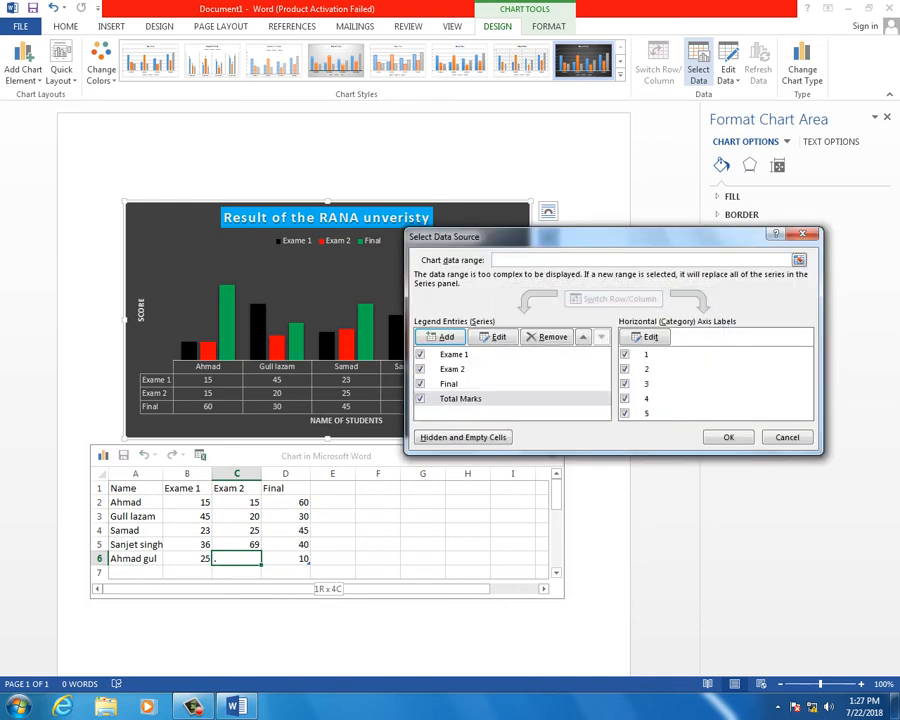
Rename the Exame 1 series to 'Med term exame'.
left_click_drag(576, 236, 516, 166)
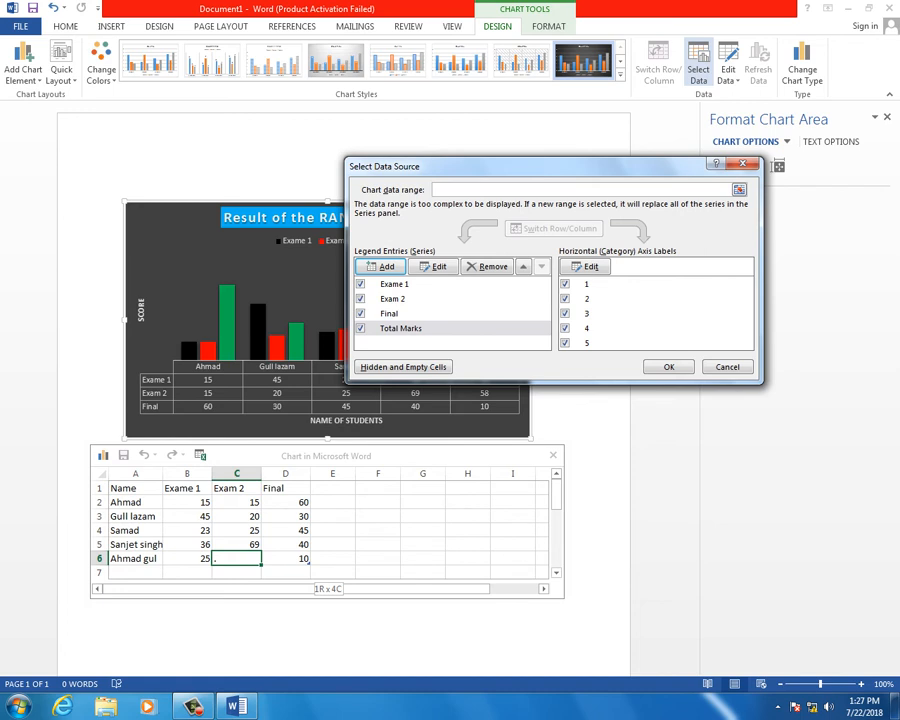
left_click(395, 284)
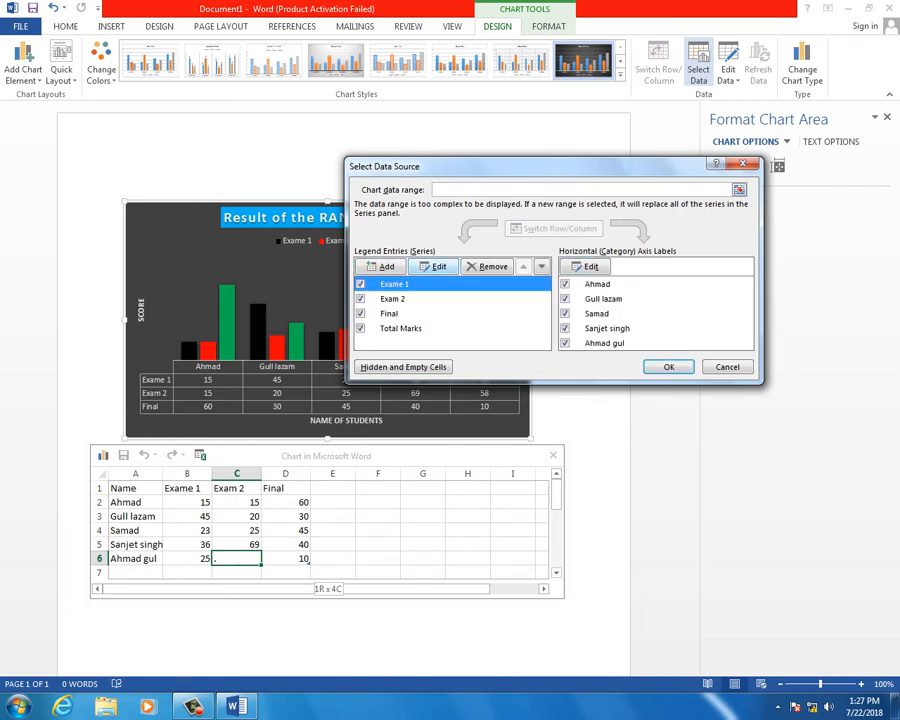
left_click(434, 266)
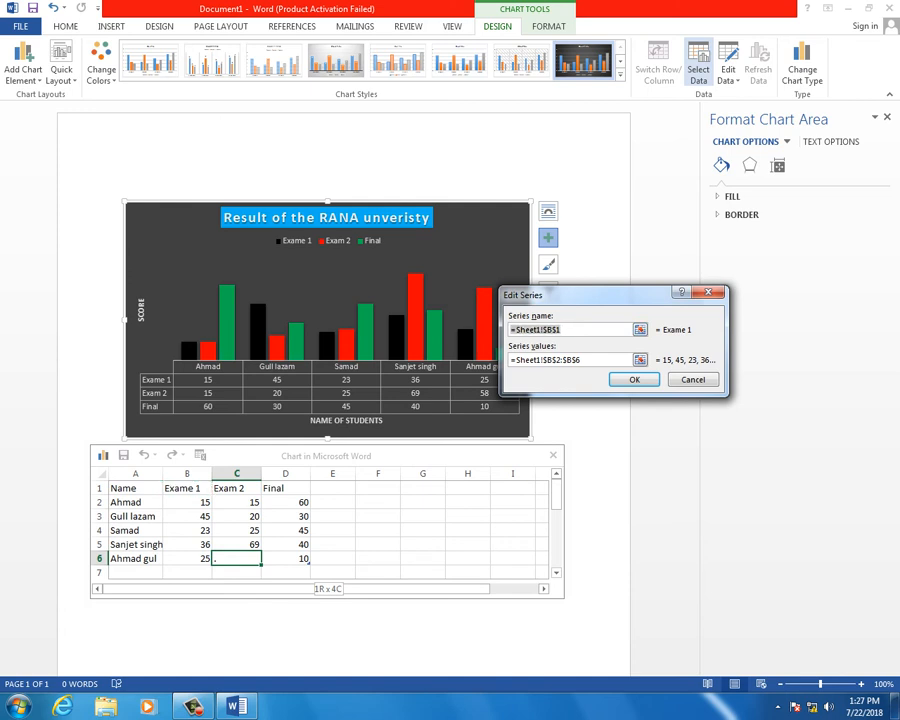
type("Met")
type(" term")
type(" exame")
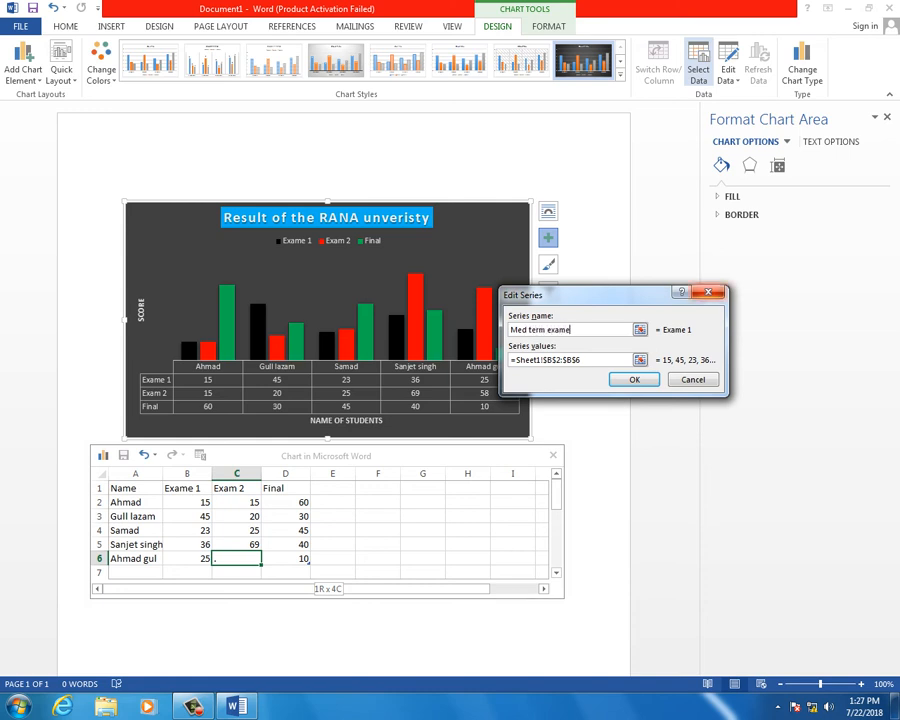
key("Return")
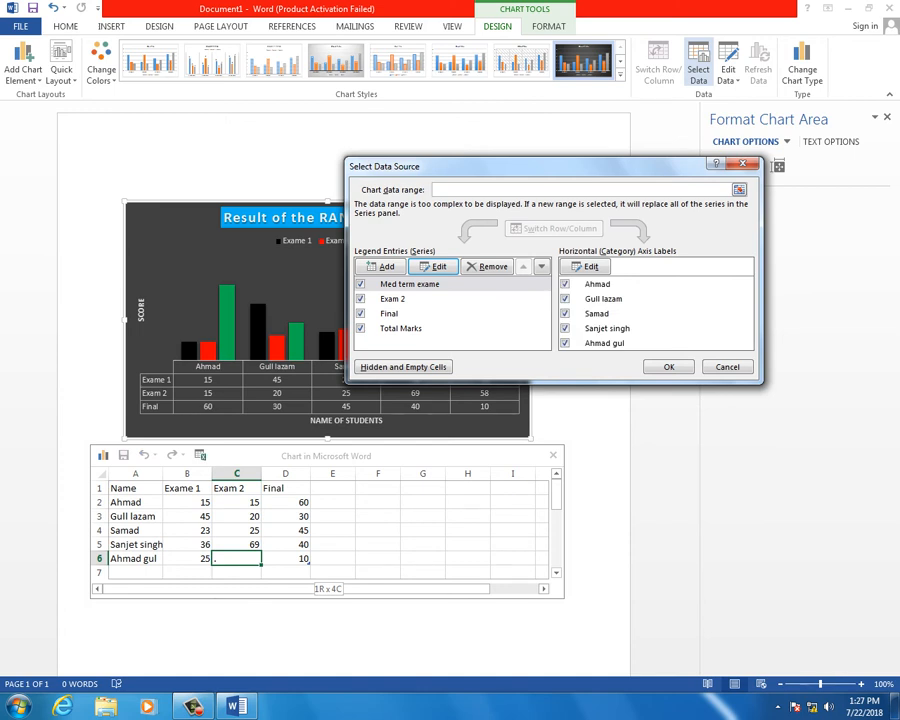
Show empty cells as zero and apply the data source changes.
left_click(390, 314)
left_click(598, 314)
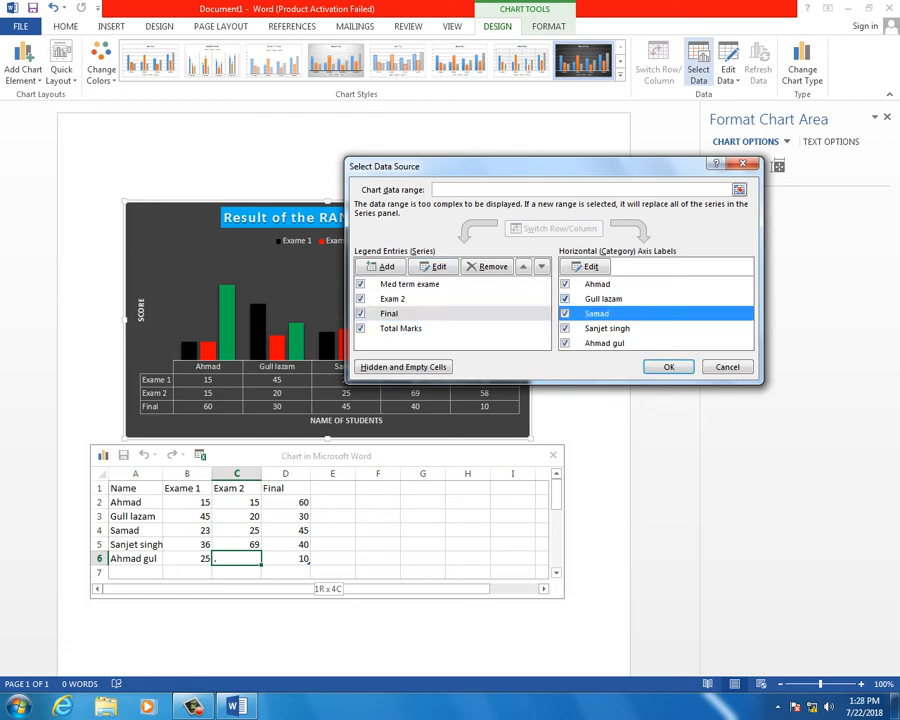
left_click(586, 267)
key("Return")
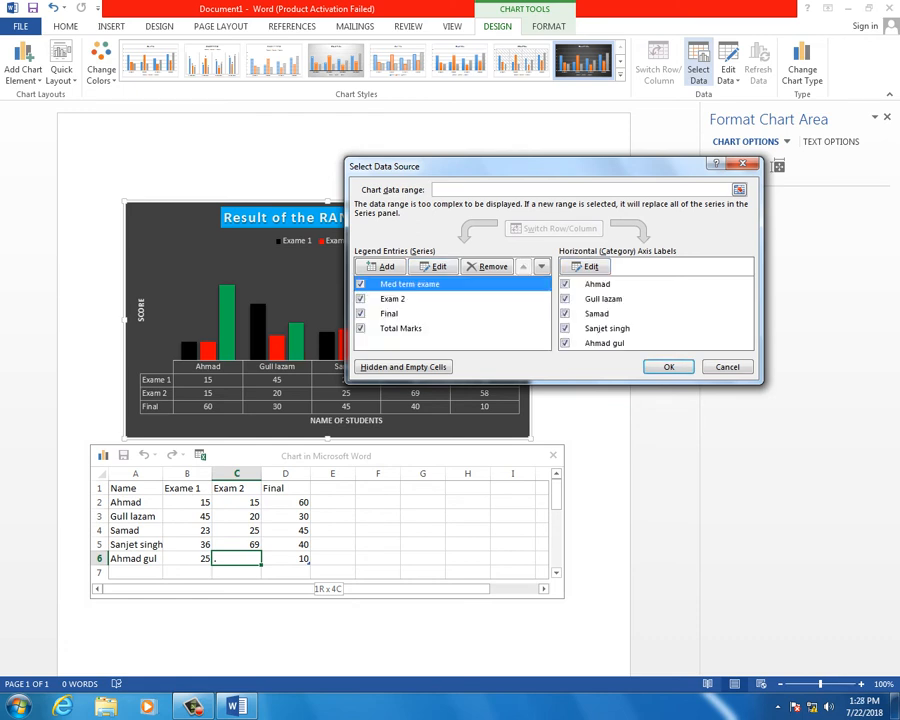
left_click(403, 367)
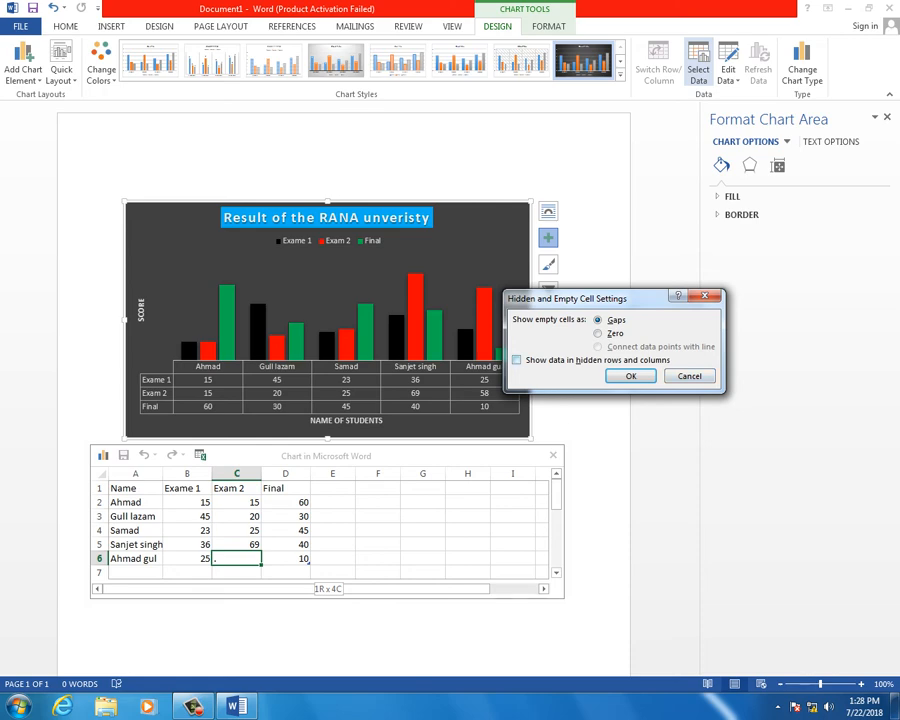
key("alt+z")
key("Return")
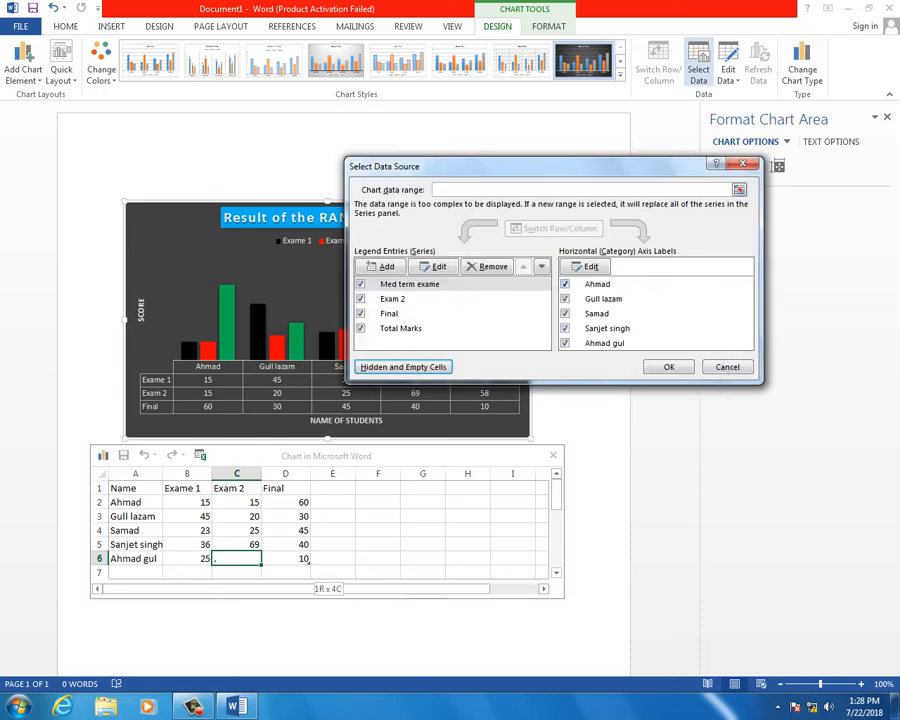
key("Return")
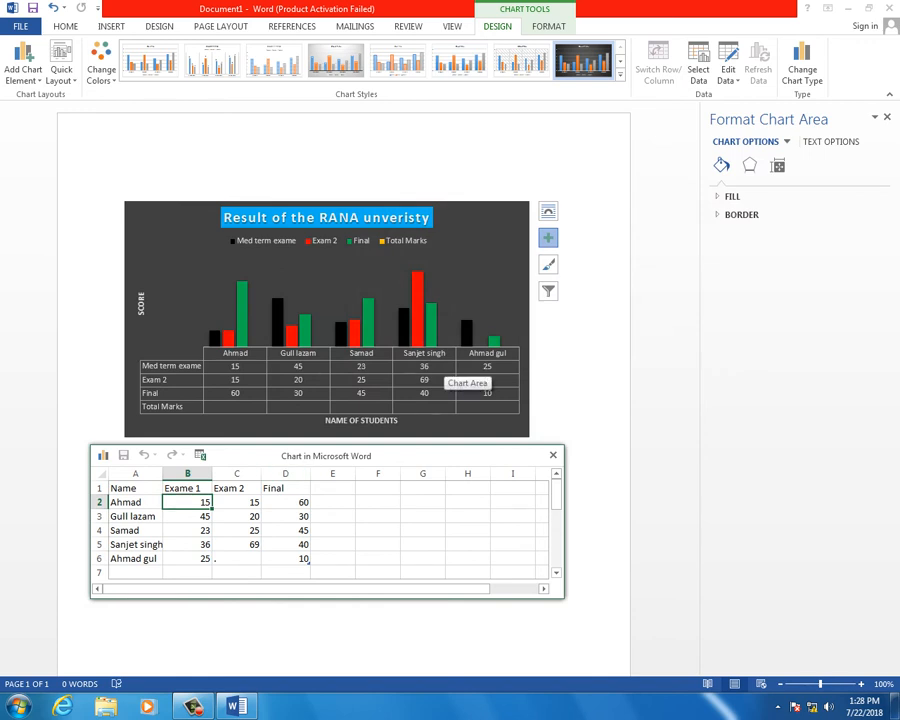
Widen data-sheet column A so student names fit, then bring up Select Data.
left_click(135, 558)
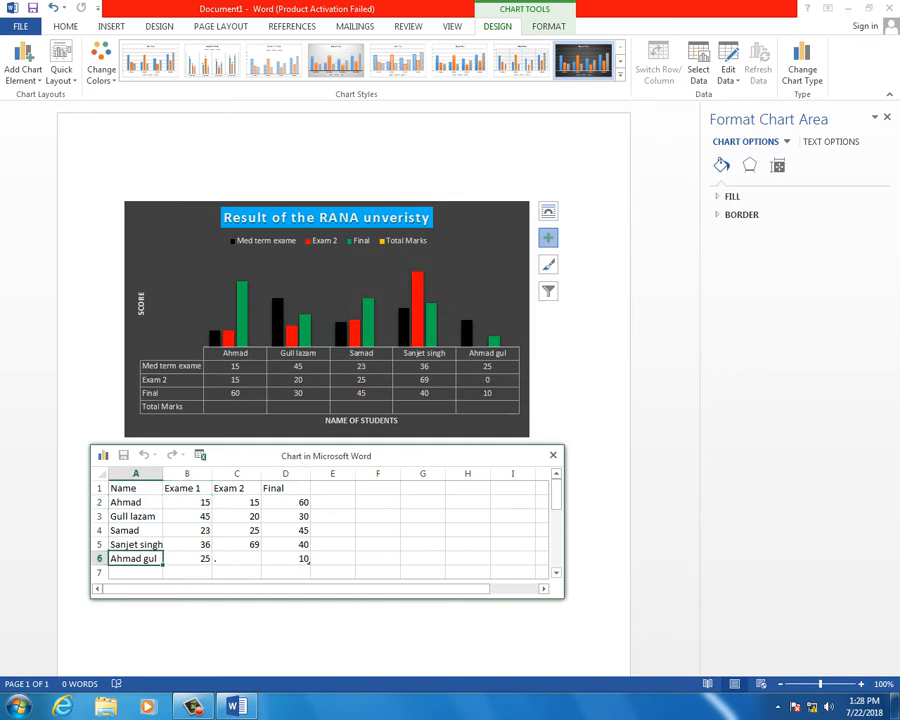
left_click_drag(163, 473, 185, 473)
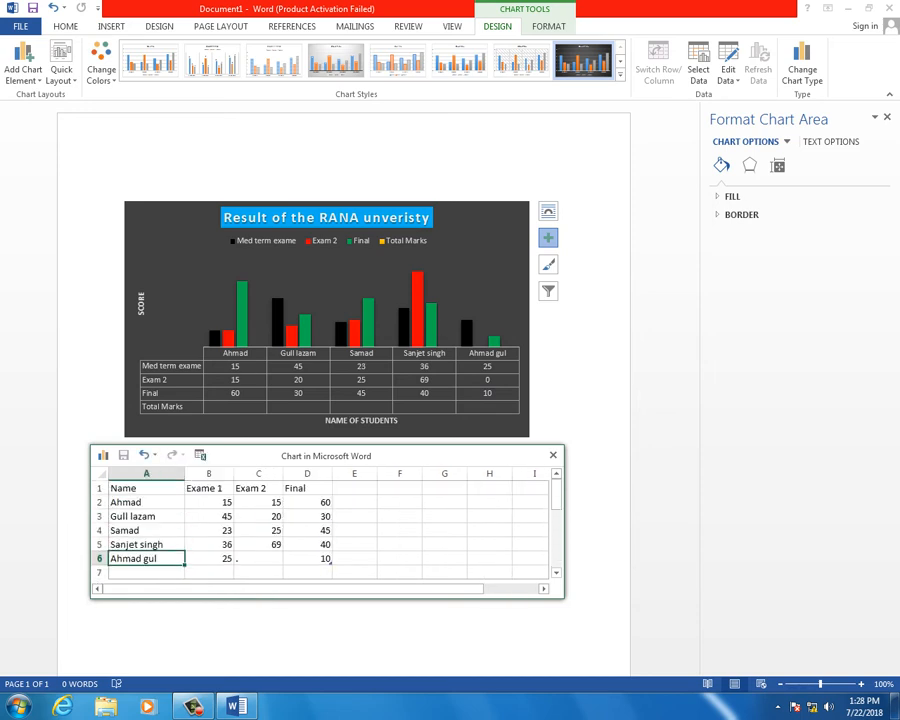
left_click(548, 237)
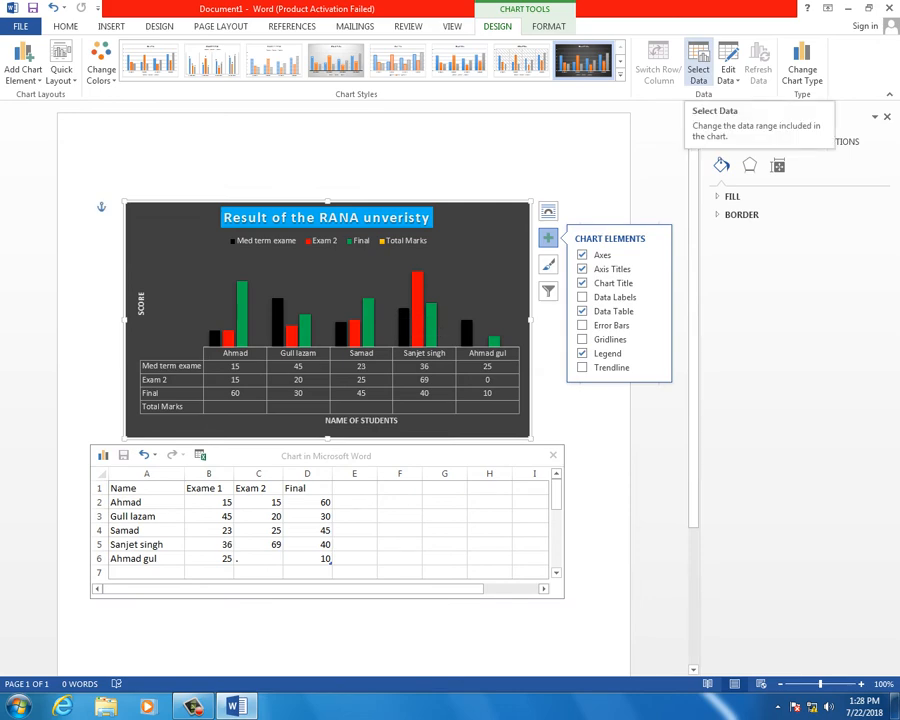
left_click(698, 68)
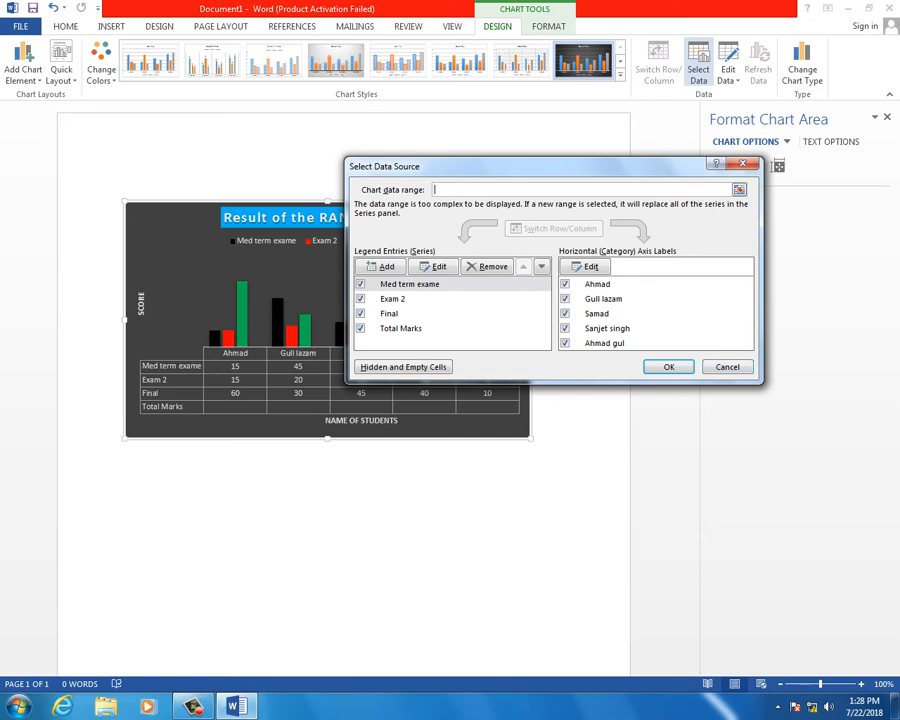
Check the Med term exame series, close Select Data, and review row 6 values.
left_click(410, 284)
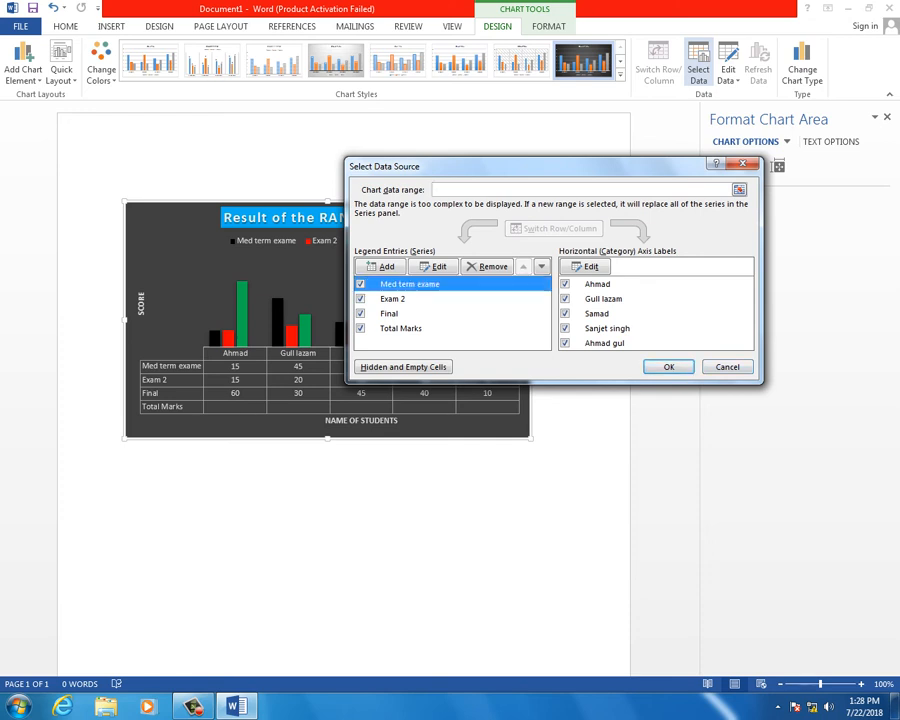
left_click_drag(520, 166, 678, 74)
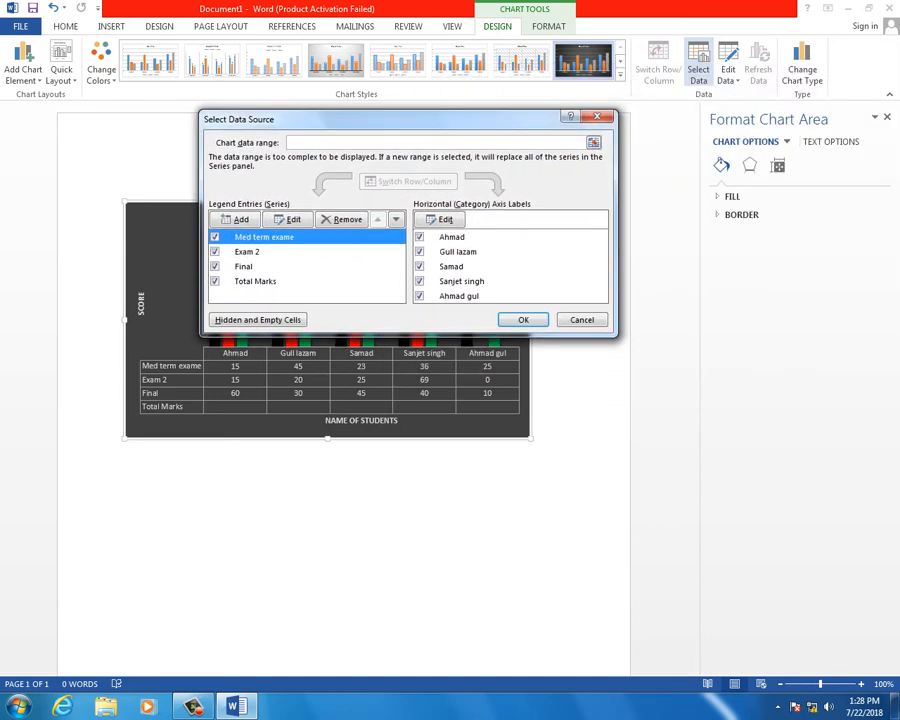
left_click(523, 320)
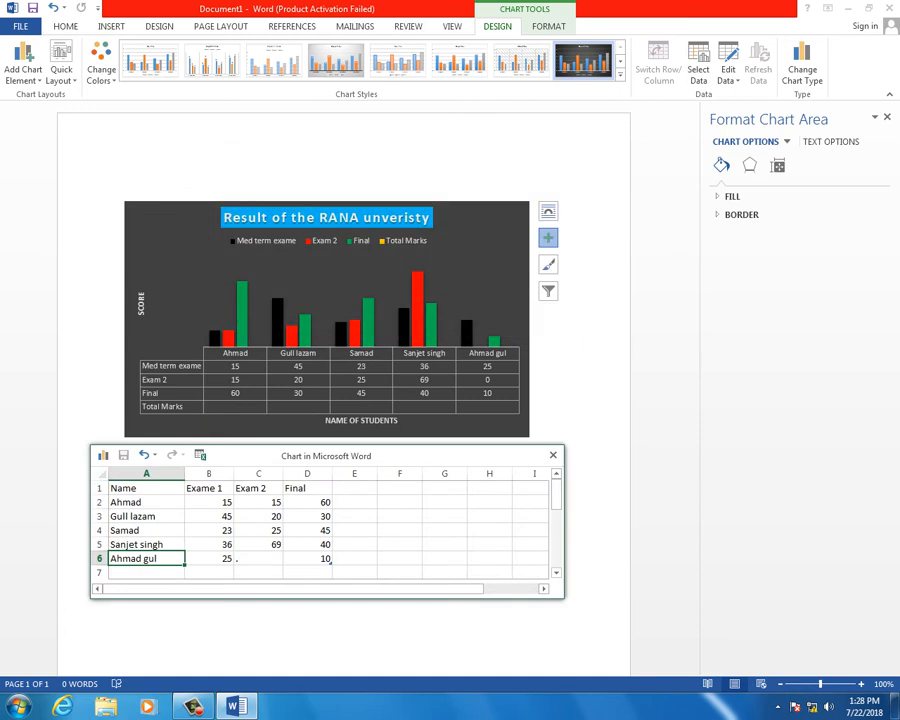
scroll(328, 530, "down", 6)
scroll(328, 530, "up", 6)
key("Right")
key("Right")
key("Right")
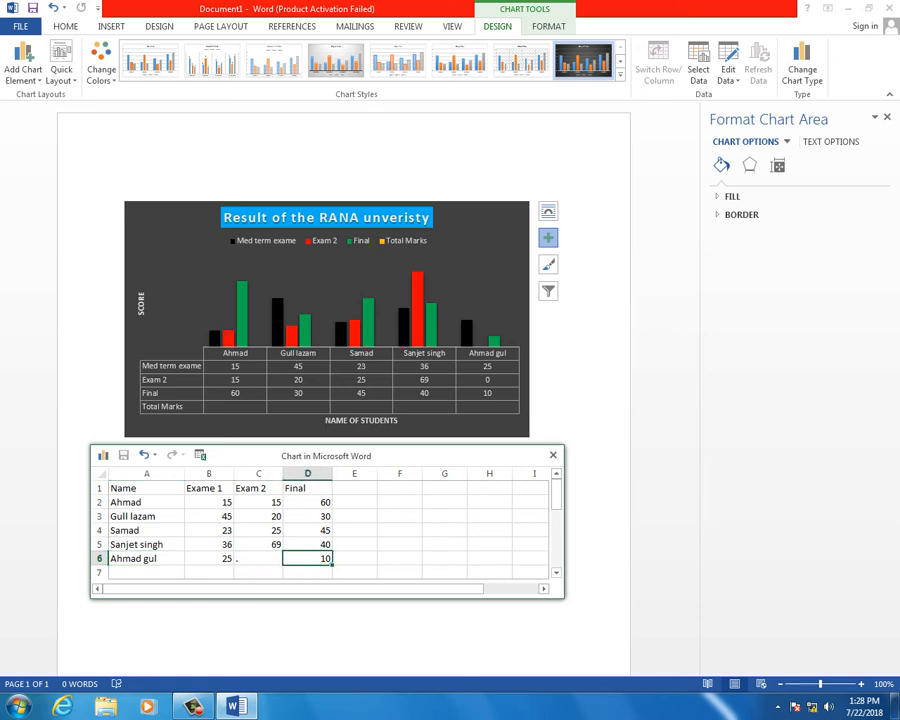
Close the data sheet, reselect the whole chart, and reopen Select Data.
left_click(548, 237)
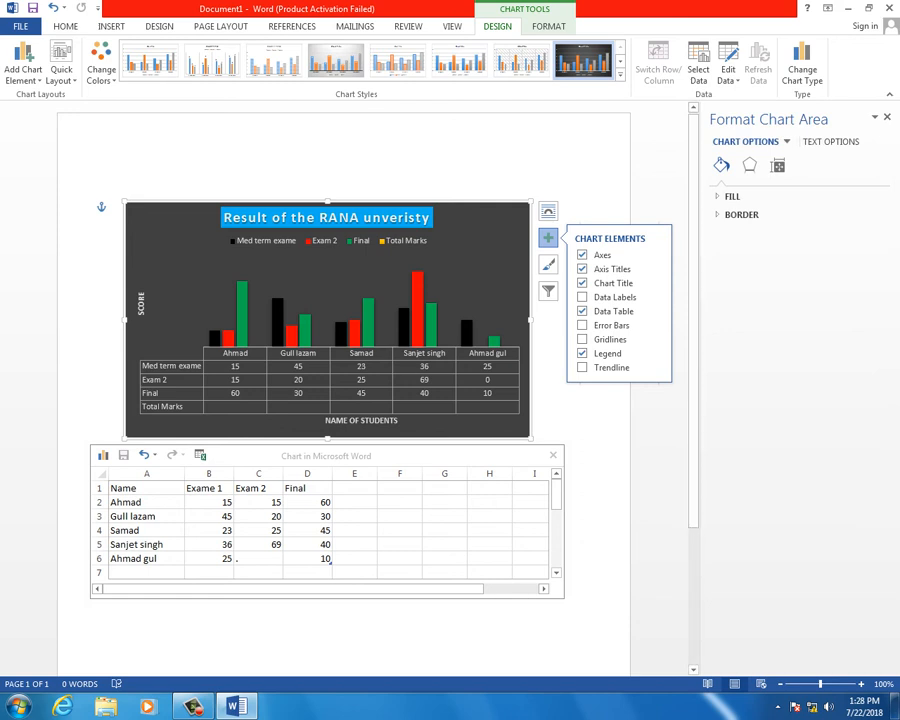
left_click(103, 455)
double_click(103, 455)
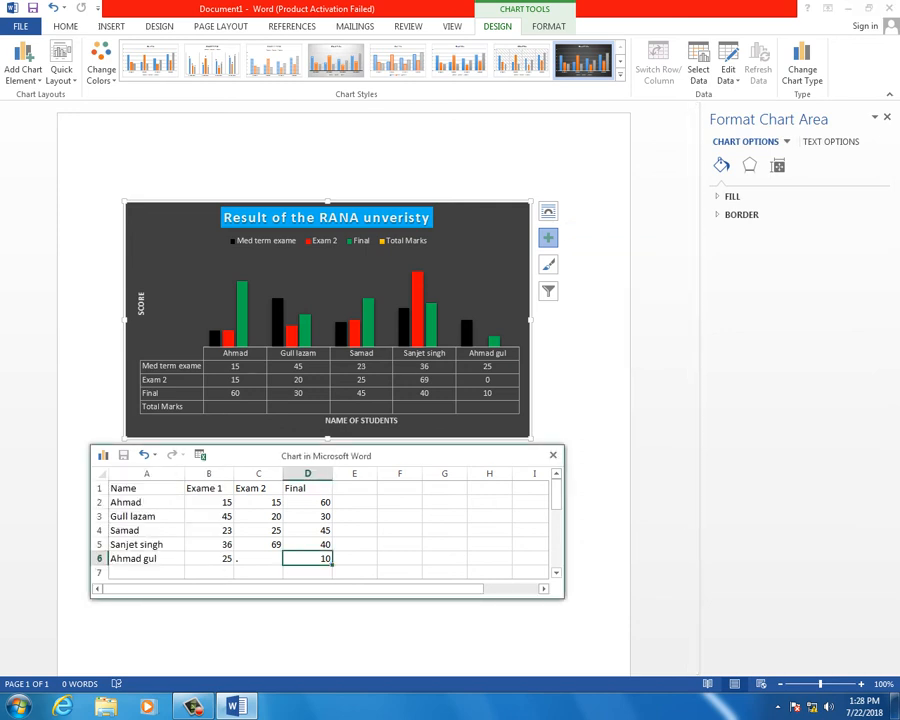
left_click(103, 455)
left_click(190, 405)
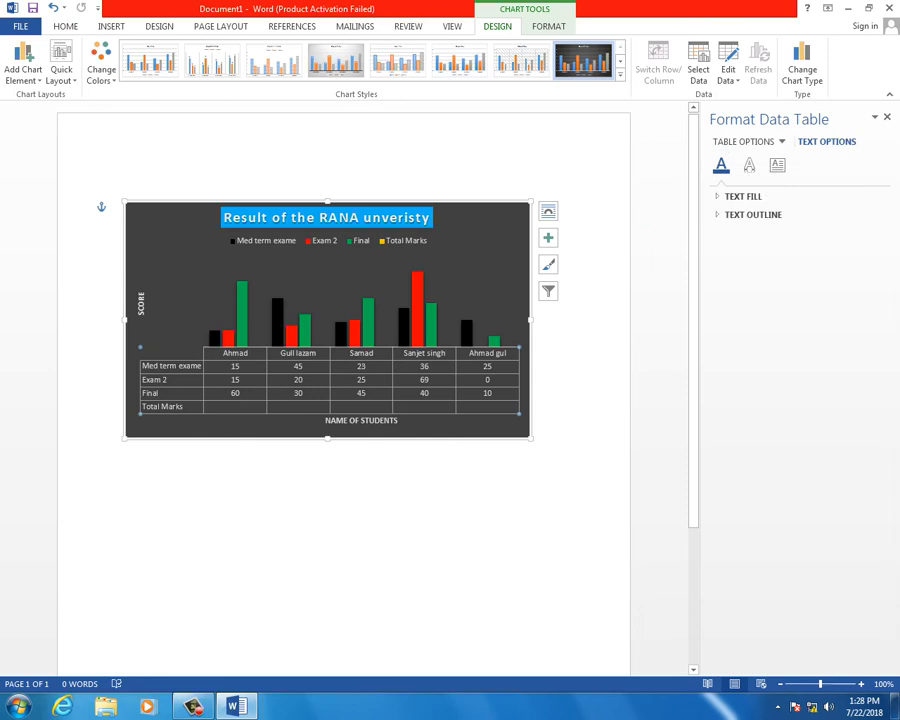
left_click(743, 142)
left_click(480, 225)
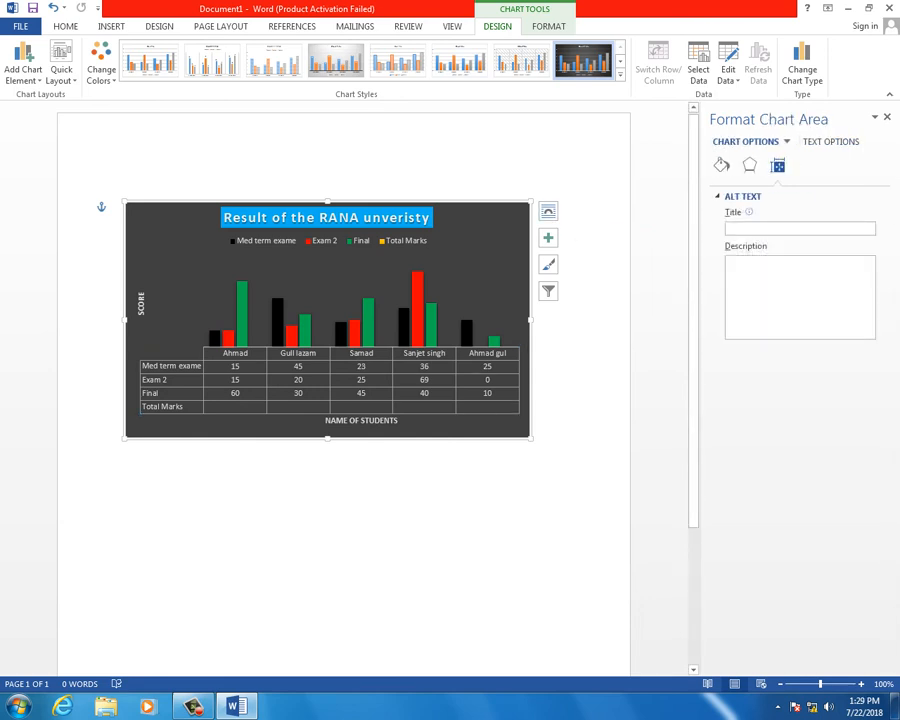
left_click(698, 68)
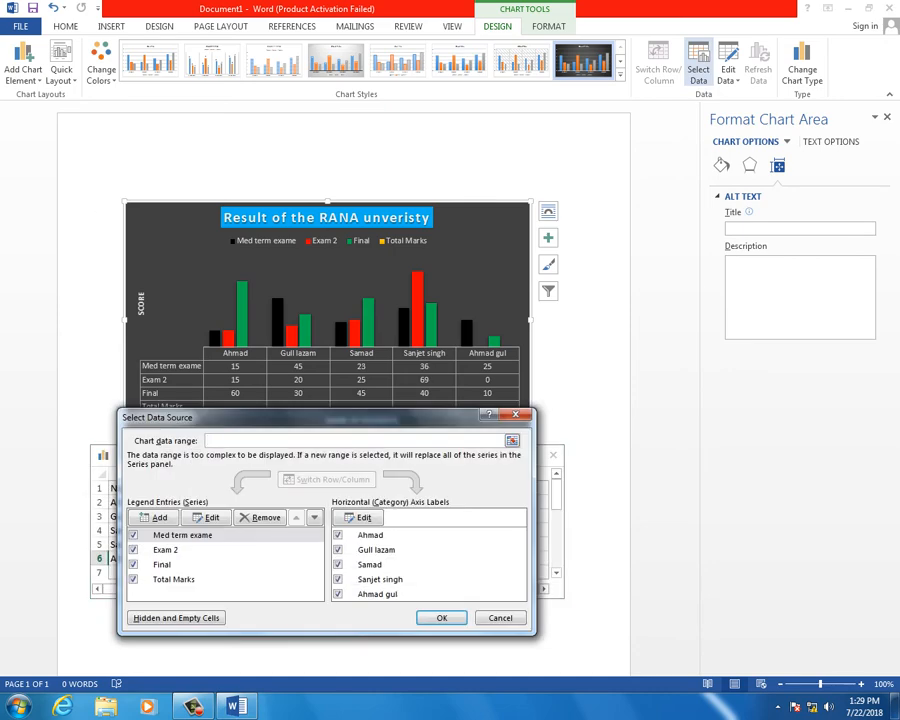
Set the horizontal axis labels to empty row 7 and apply.
left_click(164, 565)
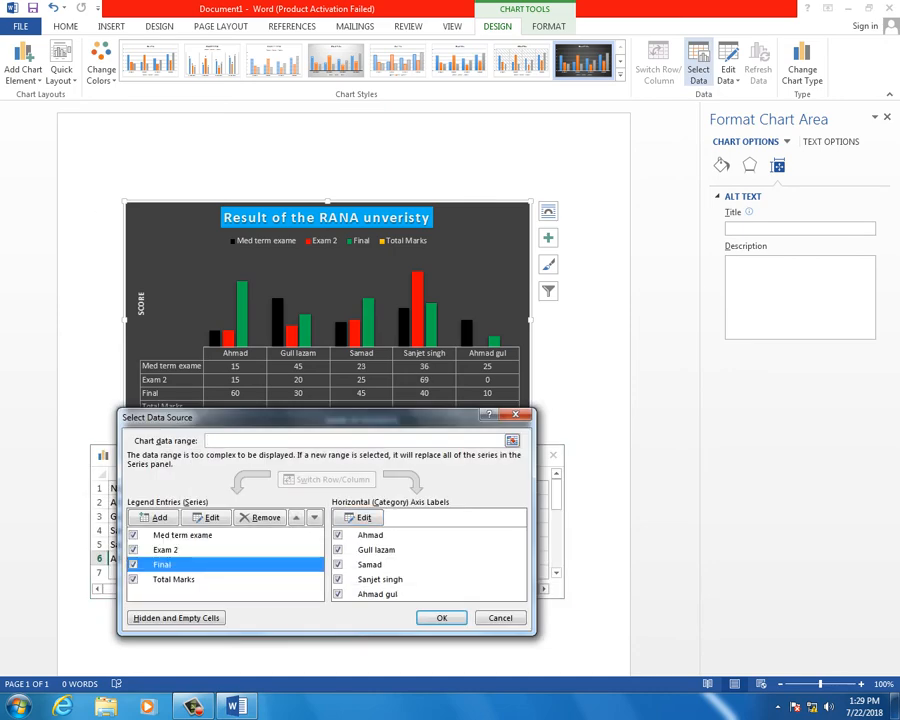
left_click(174, 580)
left_click(359, 517)
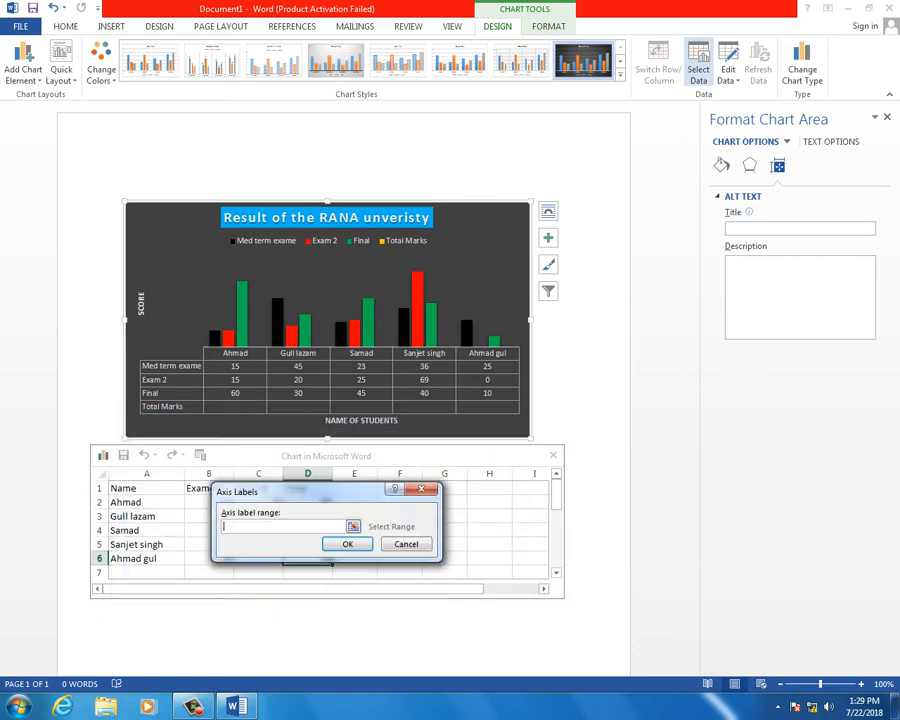
left_click_drag(316, 491, 408, 398)
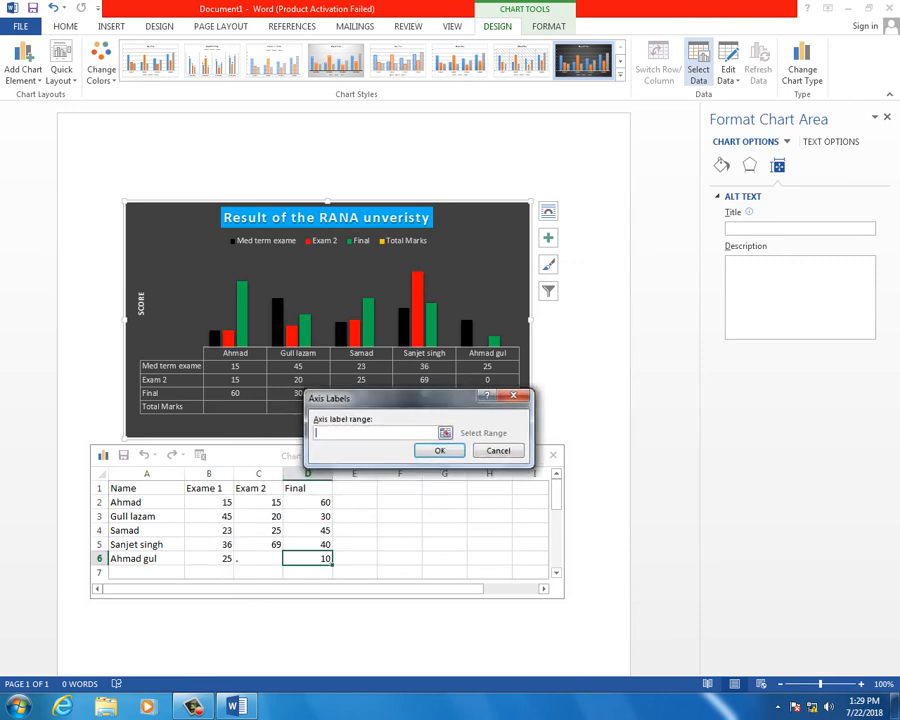
left_click_drag(130, 572, 326, 572)
key("Return")
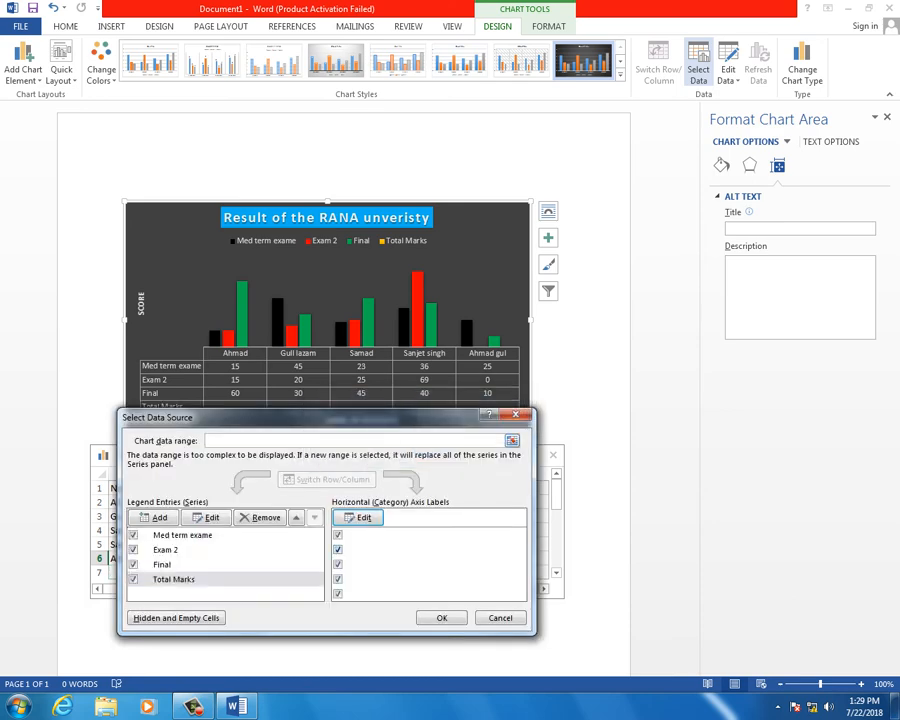
left_click(441, 618)
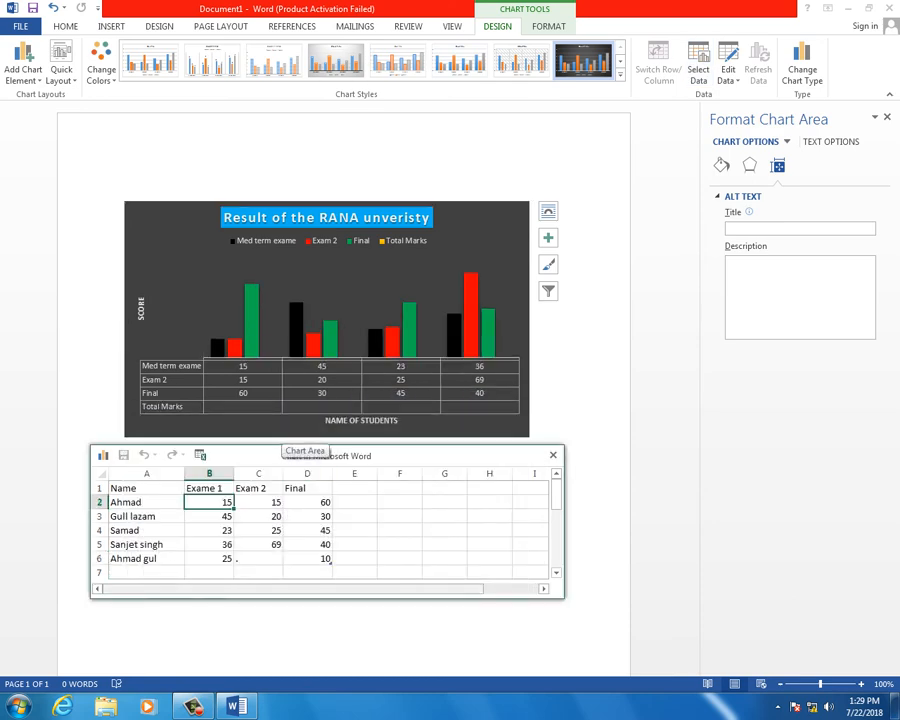
Change the horizontal axis labels to 45, 20, 50 via the Total Marks series.
left_click(183, 572)
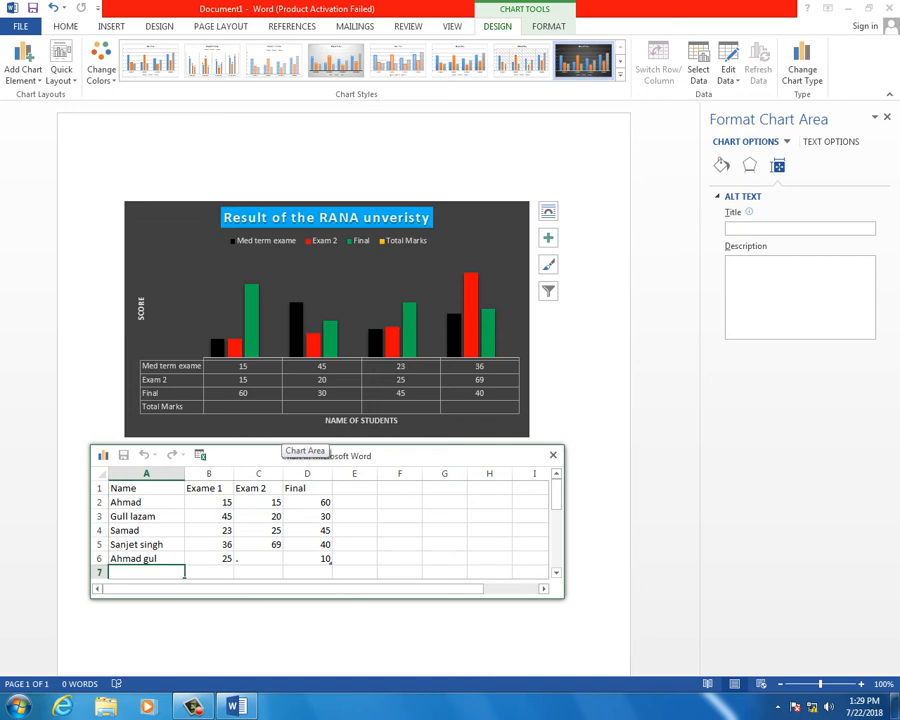
left_click(698, 64)
left_click(698, 64)
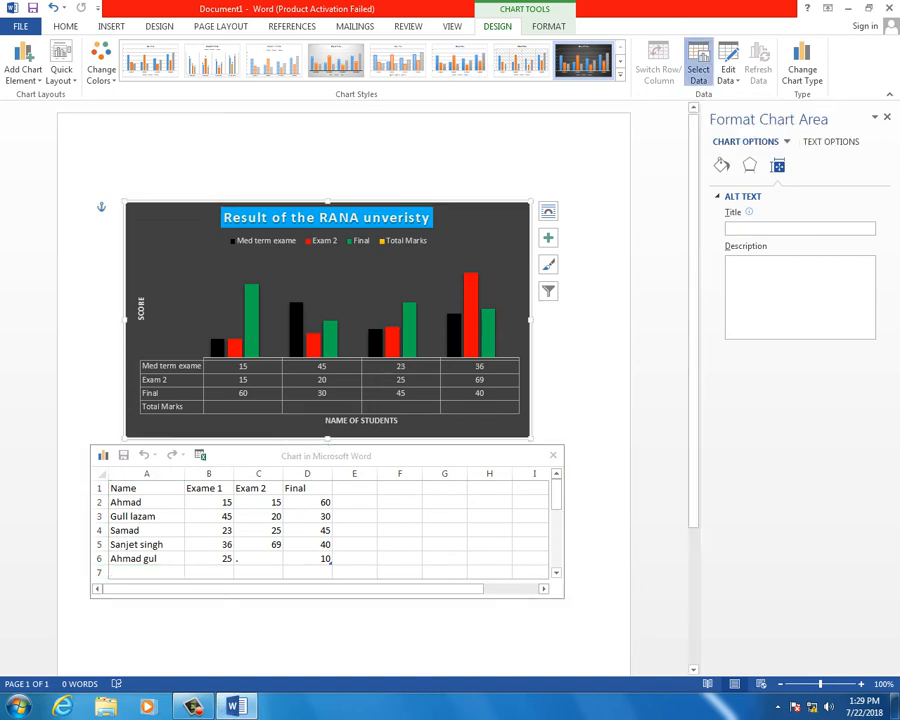
left_click(173, 579)
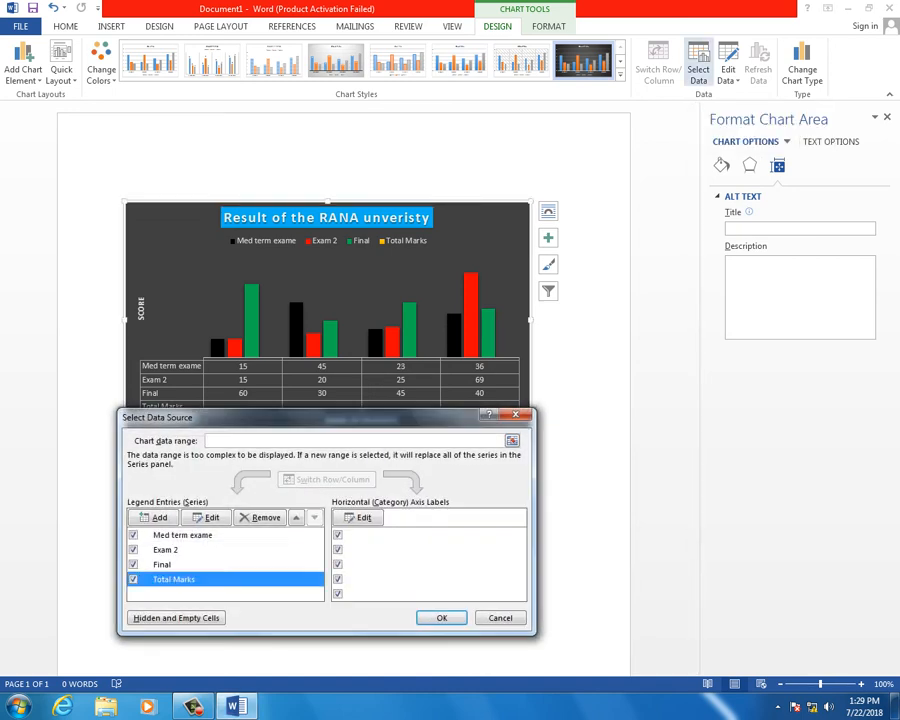
left_click(358, 517)
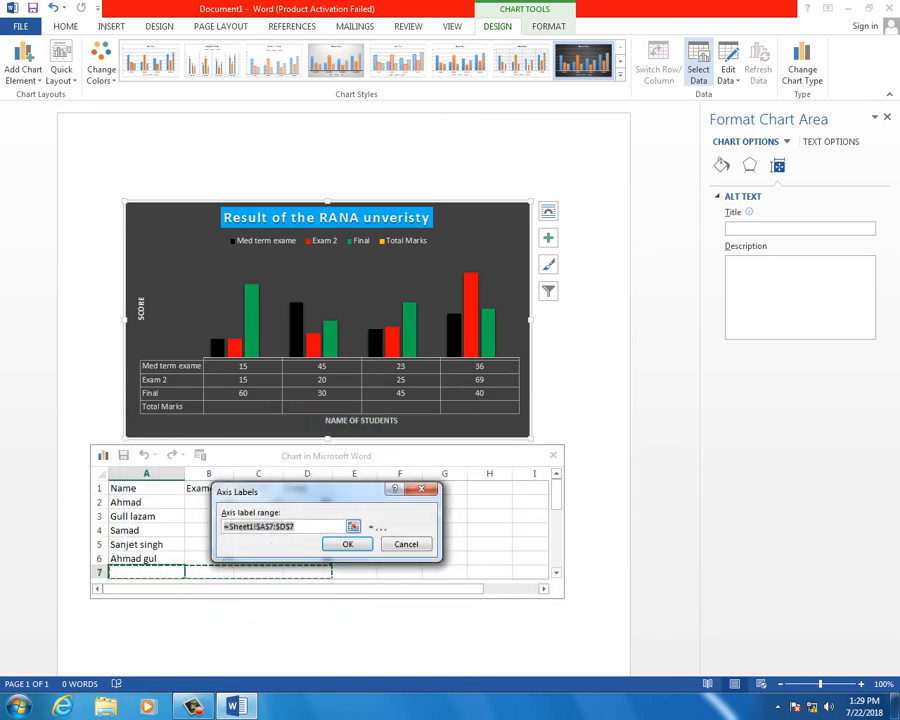
type("45")
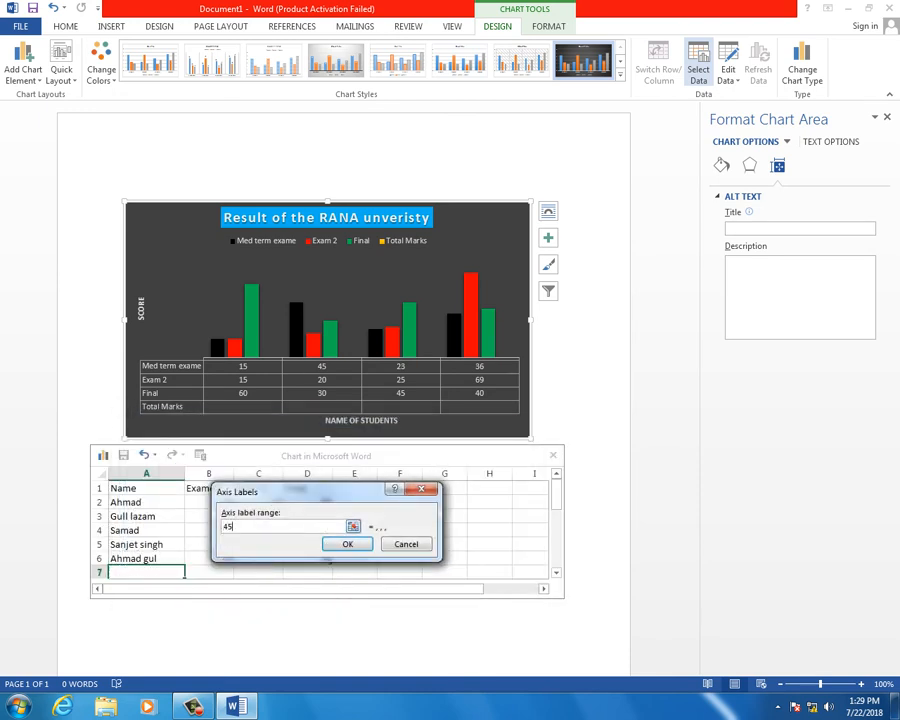
type(",20,50")
left_click(347, 543)
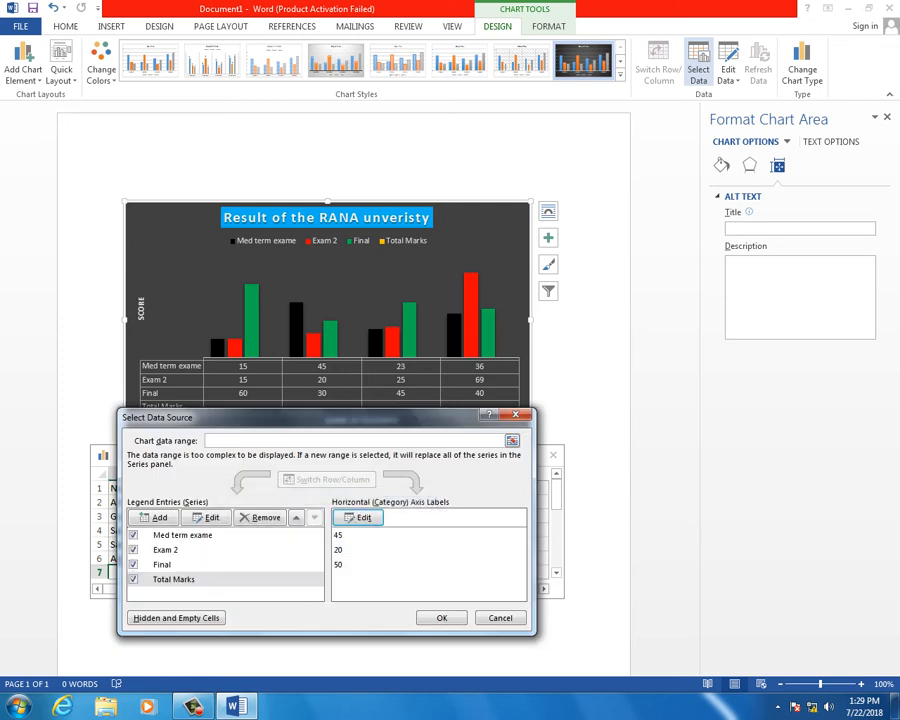
key("Return")
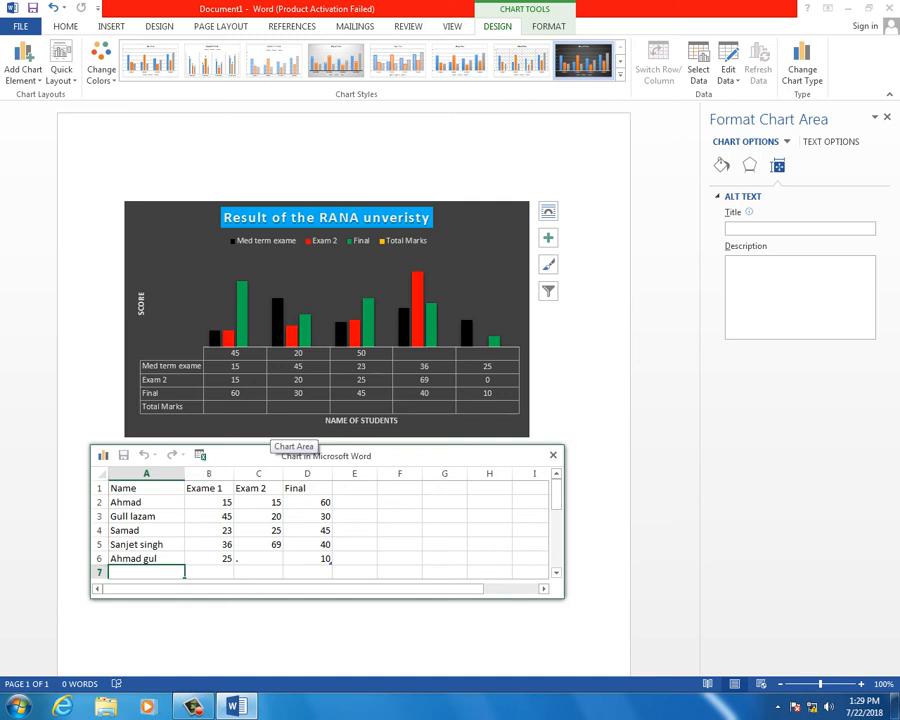
scroll(400, 525, "down", 3)
scroll(400, 525, "up", 3)
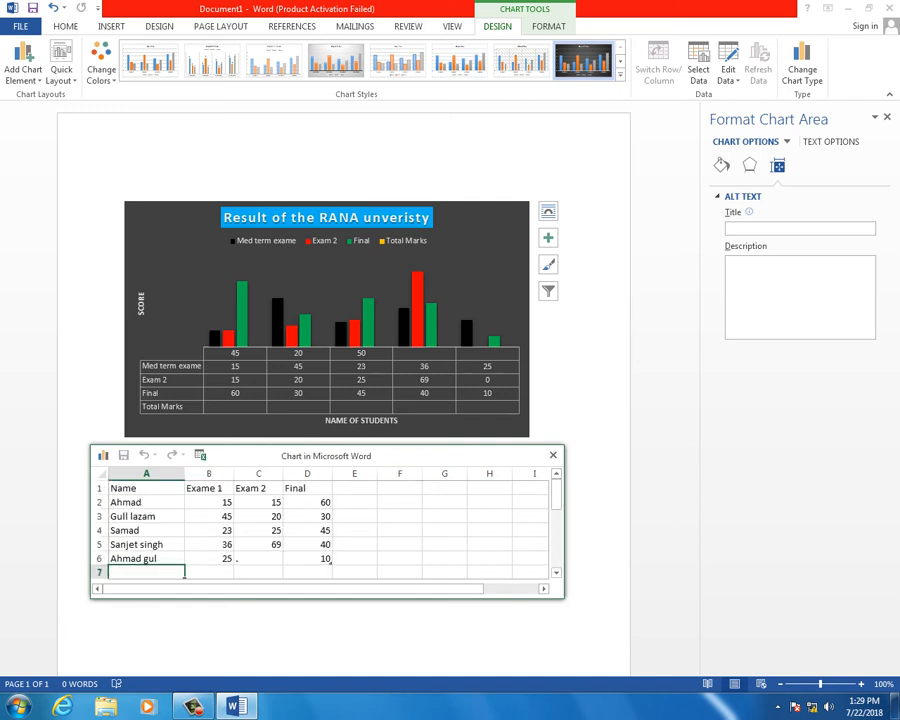
Set hidden and empty cells to show as gaps, then close the data sheet.
left_click(698, 72)
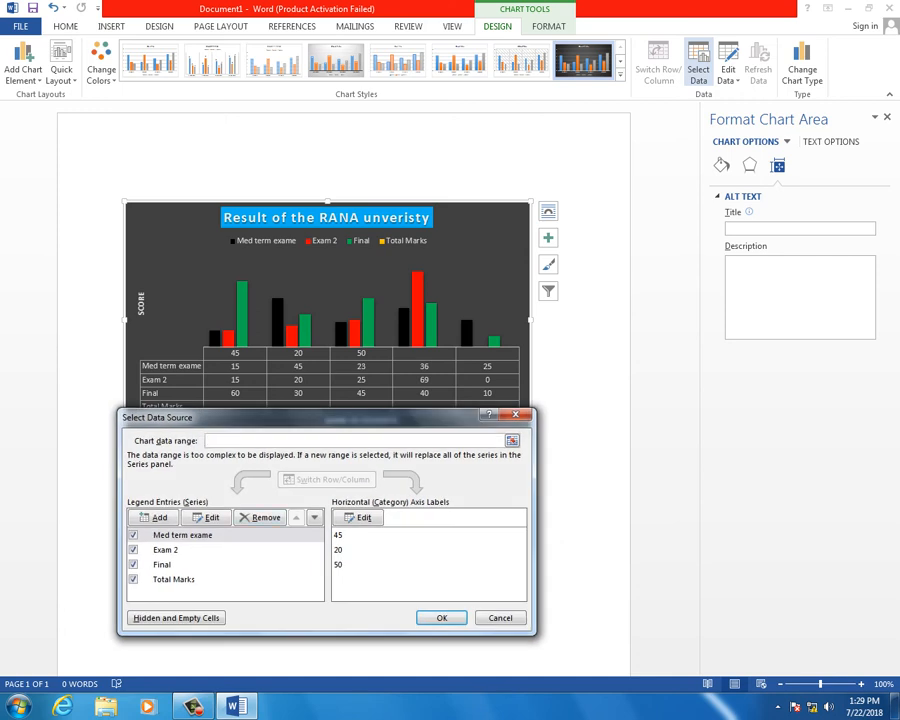
left_click(166, 550)
left_click(358, 518)
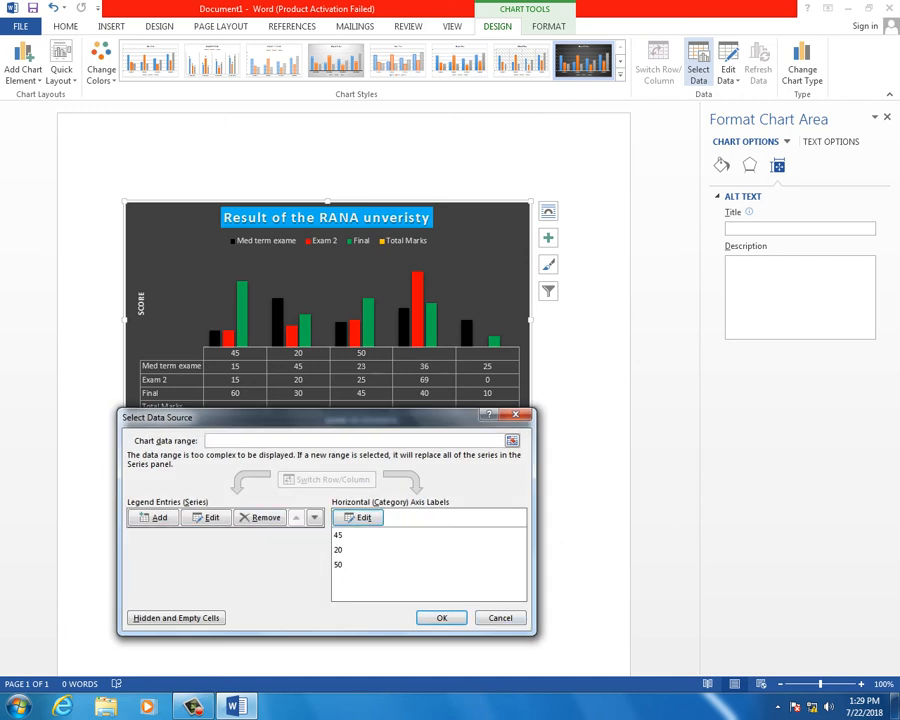
left_click(162, 565)
left_click(174, 580)
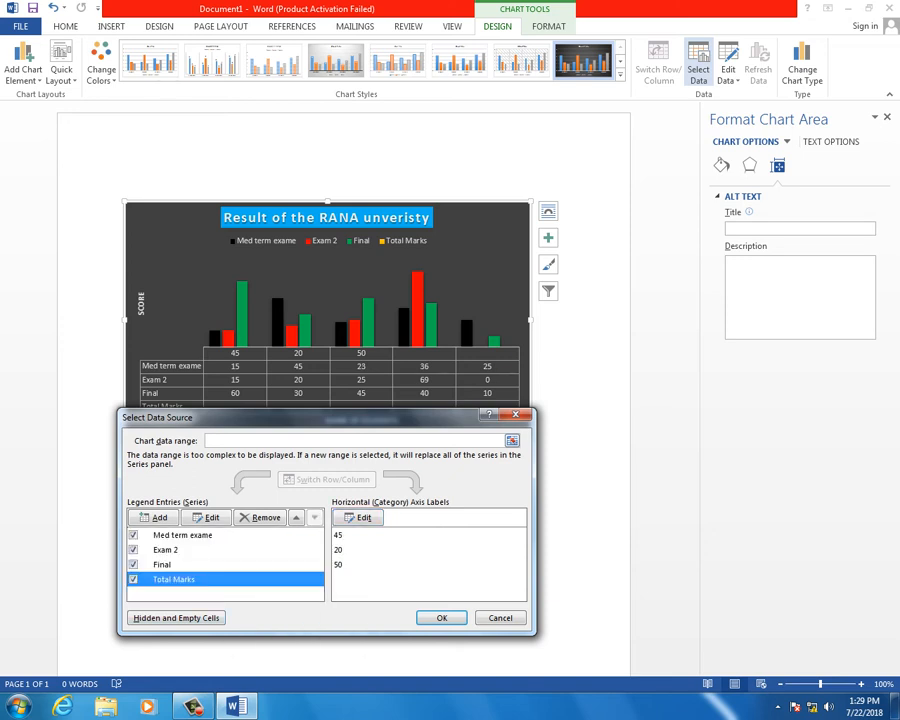
left_click_drag(300, 417, 508, 241)
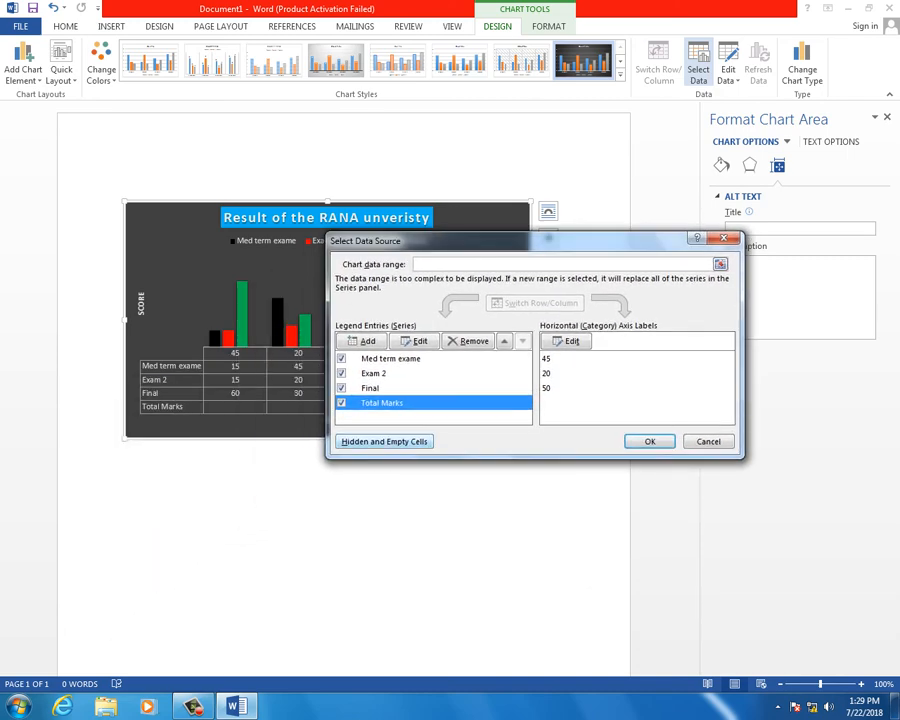
left_click(384, 441)
left_click(312, 501)
left_click(344, 557)
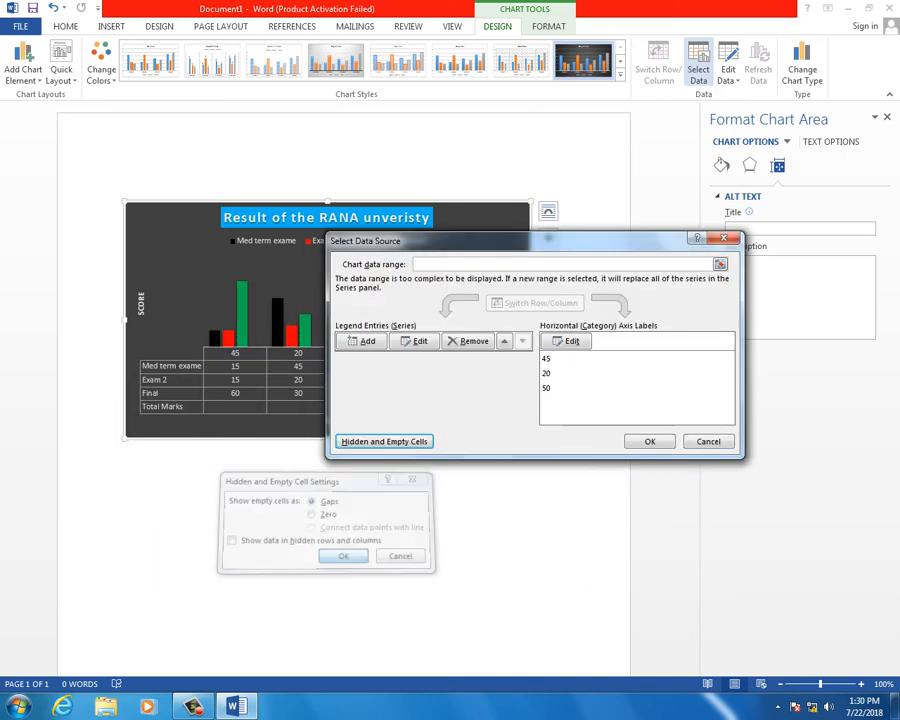
left_click(650, 441)
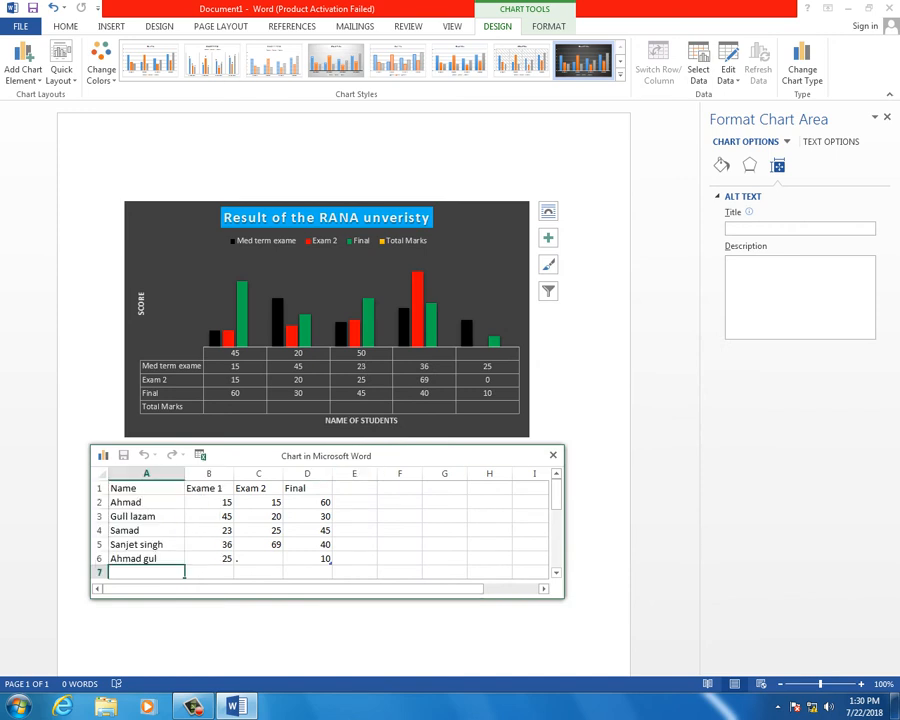
left_click(553, 455)
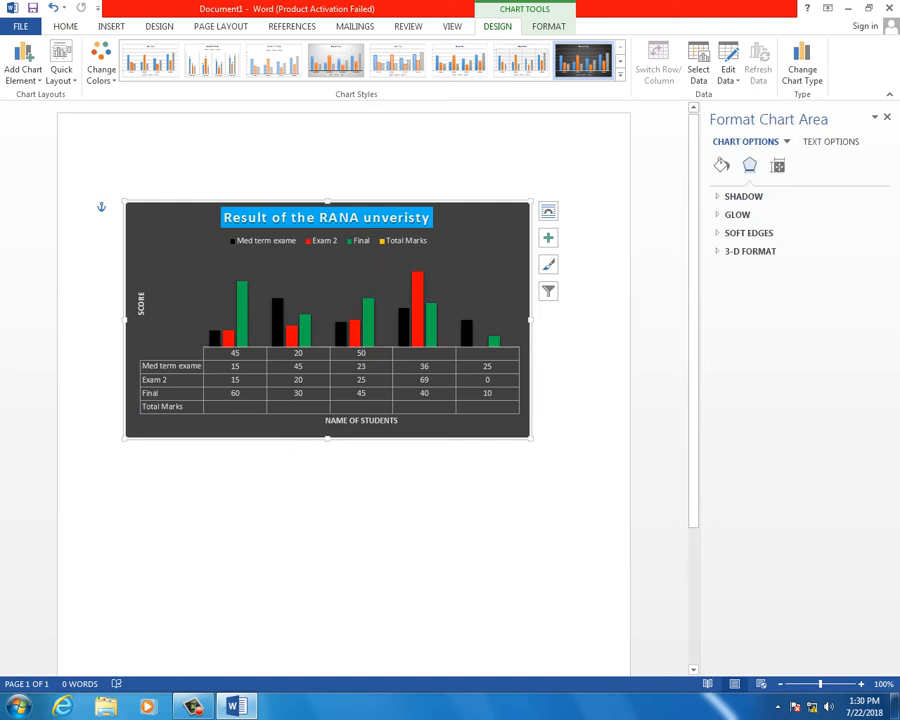
Remove the Total Marks series and apply the change to the chart.
left_click(698, 68)
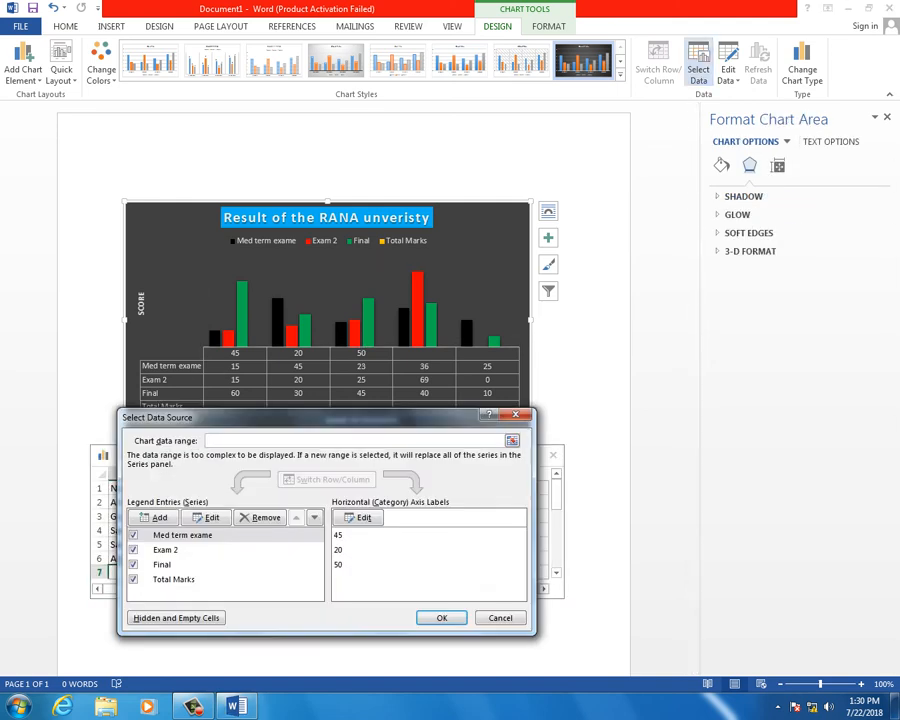
left_click(166, 550)
left_click(163, 565)
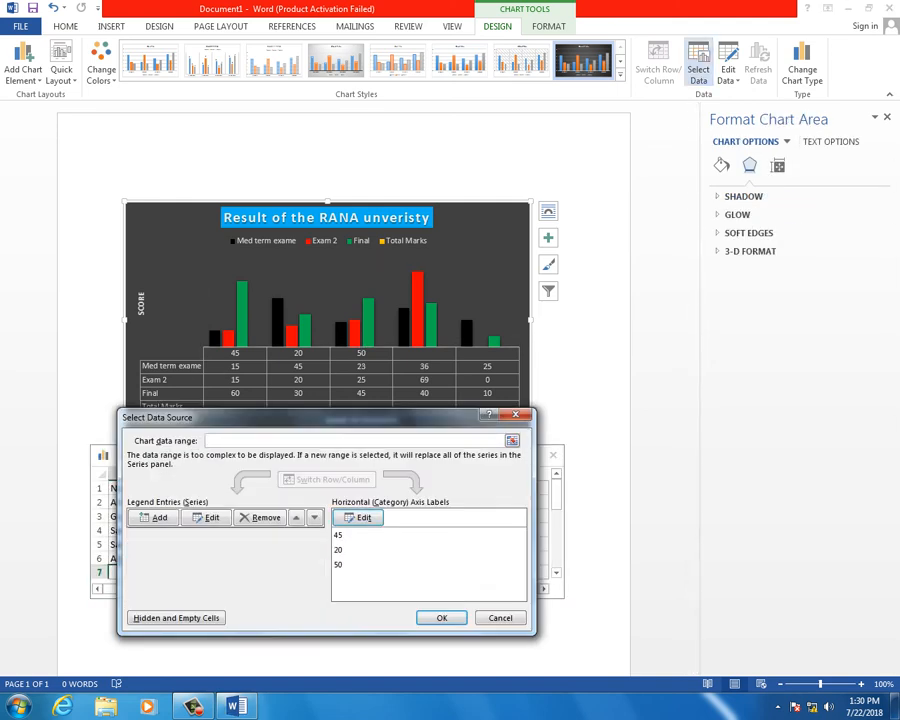
left_click(173, 579)
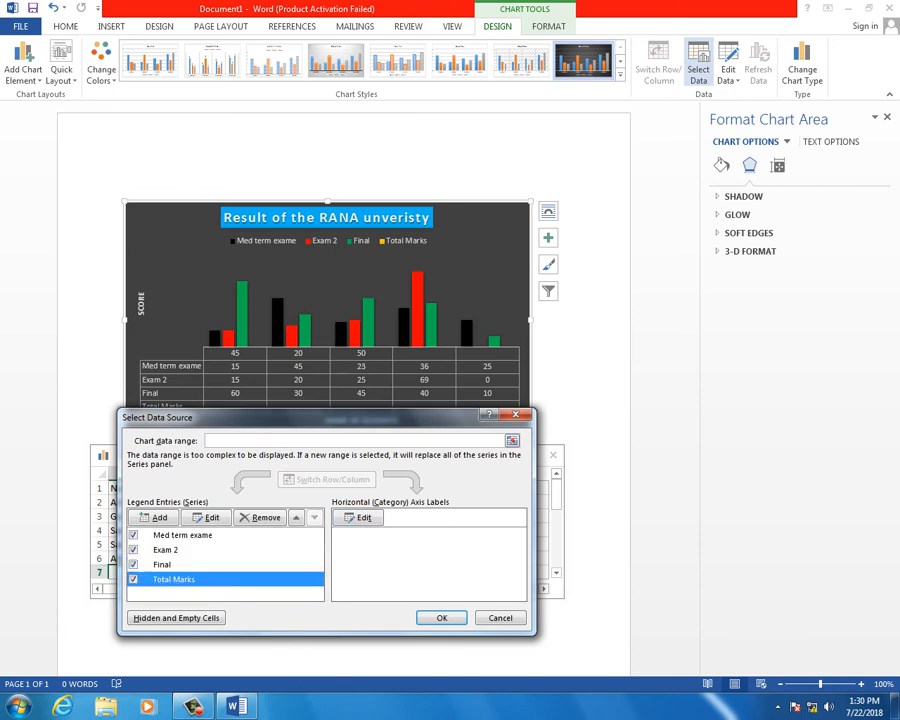
left_click(262, 517)
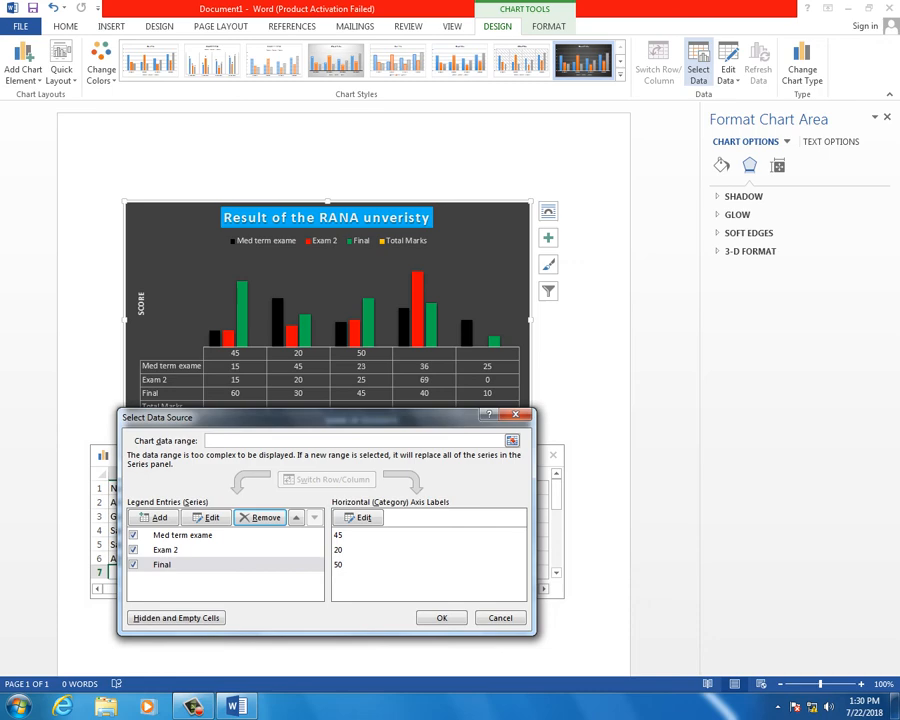
left_click(513, 441)
left_click(518, 440)
left_click(442, 618)
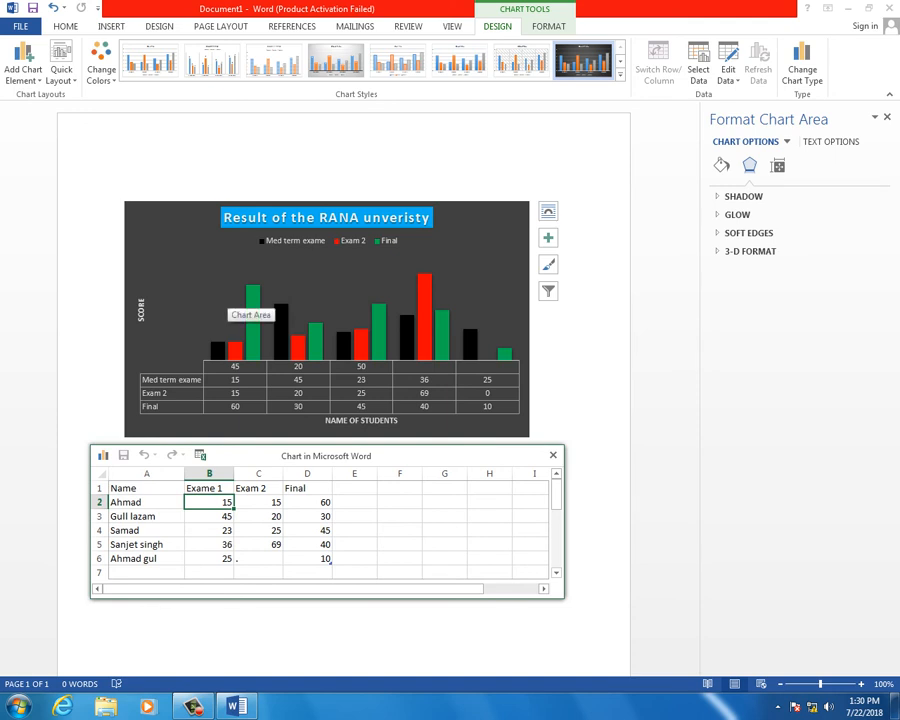
Select the chart, review its remaining series, and open its data sheet for editing.
left_click(250, 314)
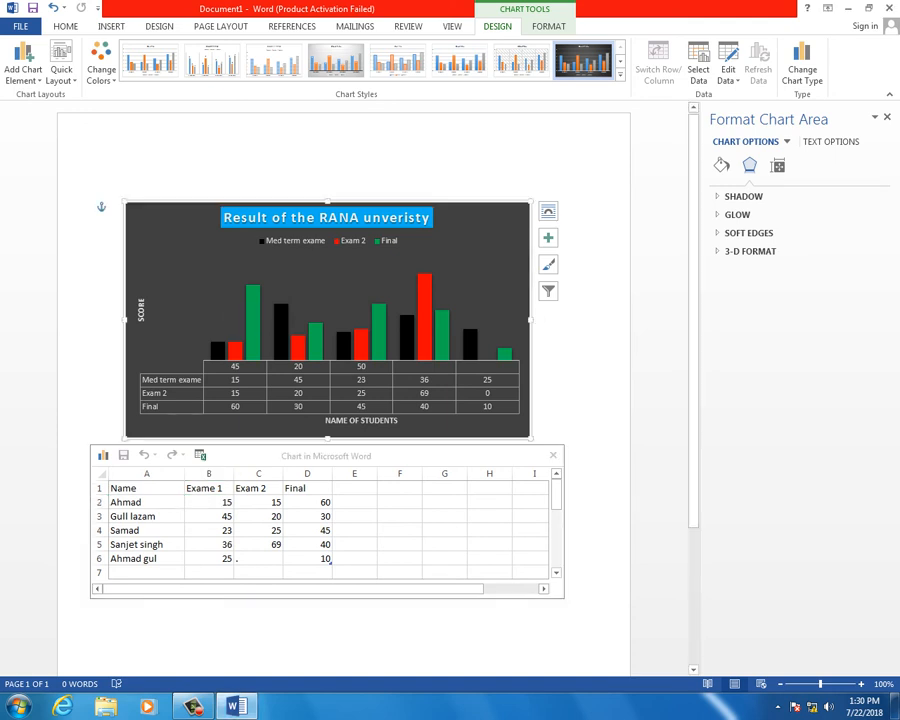
left_click(698, 70)
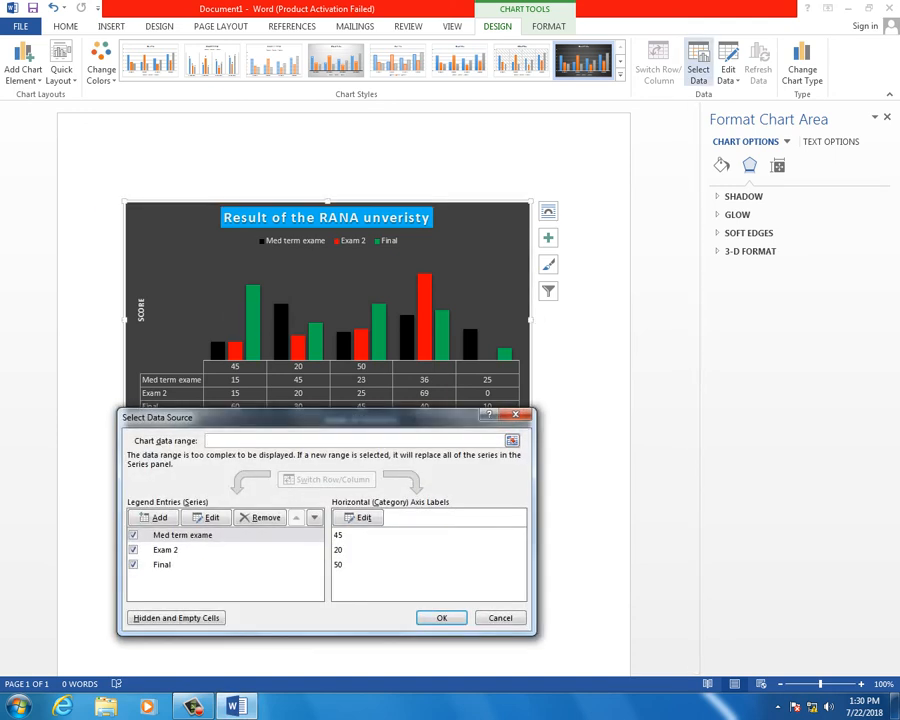
left_click(516, 414)
left_click(729, 79)
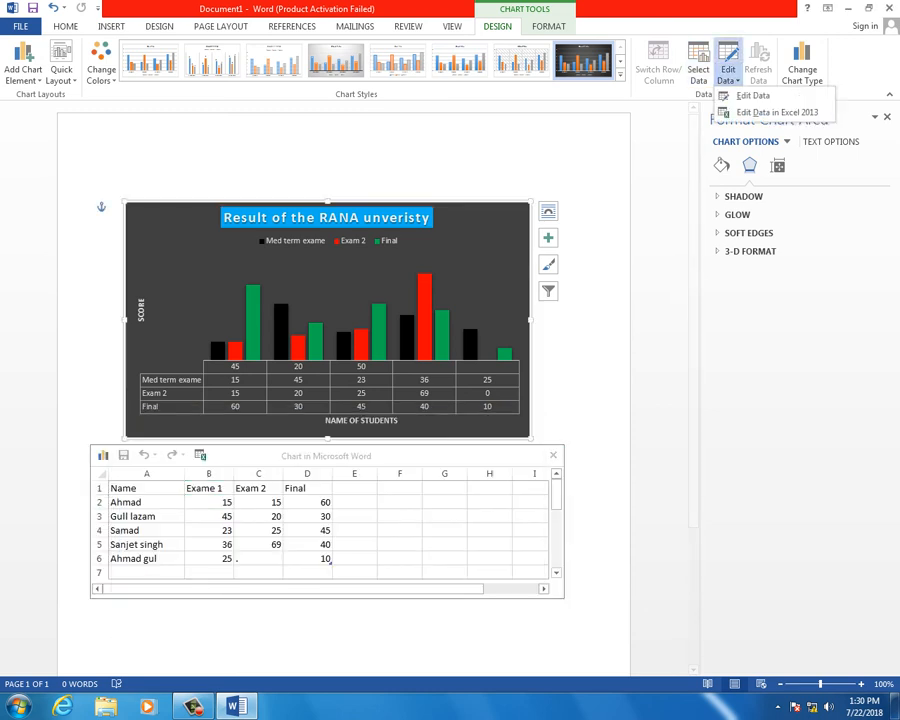
left_click(752, 95)
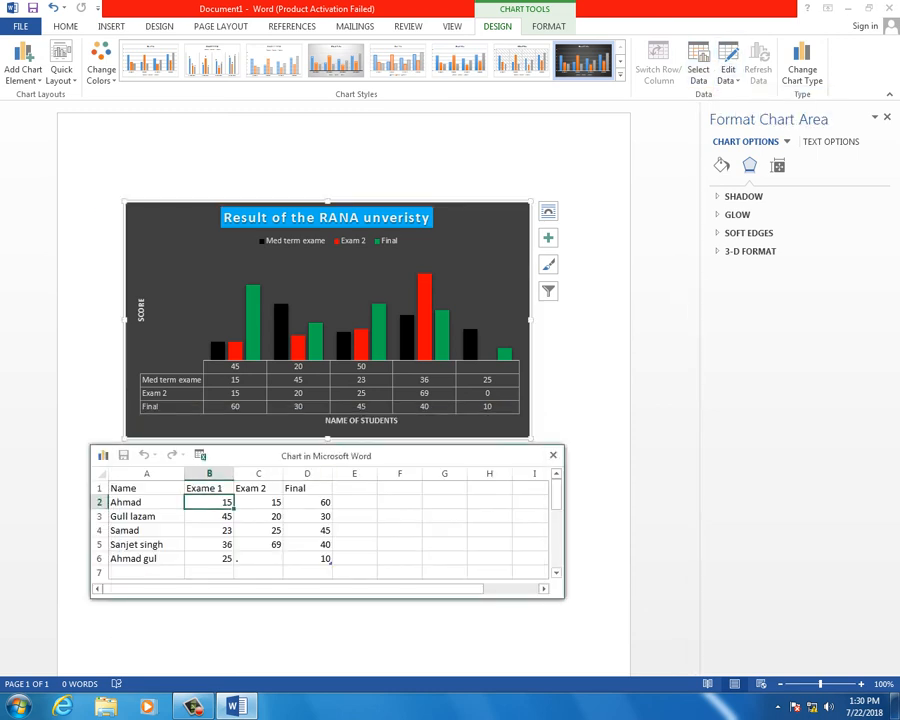
Add a 'Total' heading in cell E1 of the chart data.
left_click(258, 545)
left_click(307, 502)
left_click(354, 488)
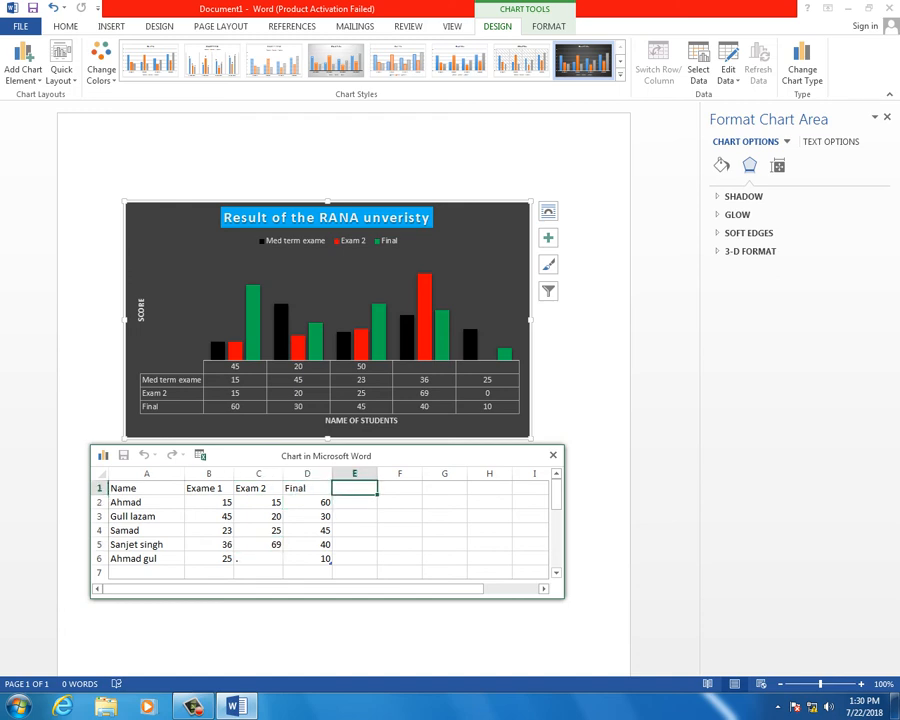
type("Total")
key("Return")
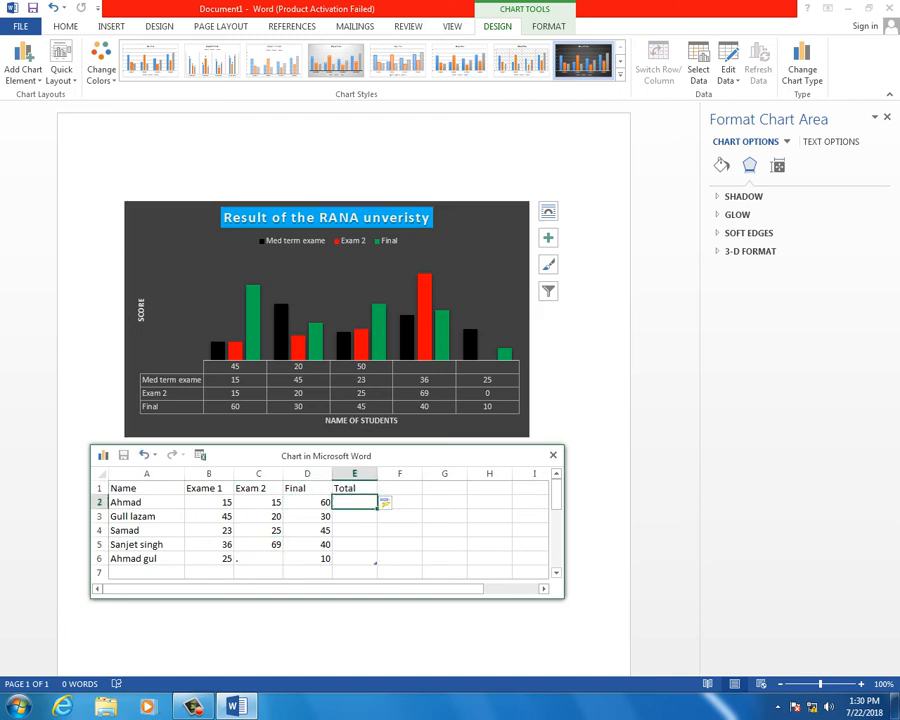
Enter =SUM(B2:D2) in E2 to total each student's marks (90, 95, 93, 145, 35), then close the sheet.
type("=sum(")
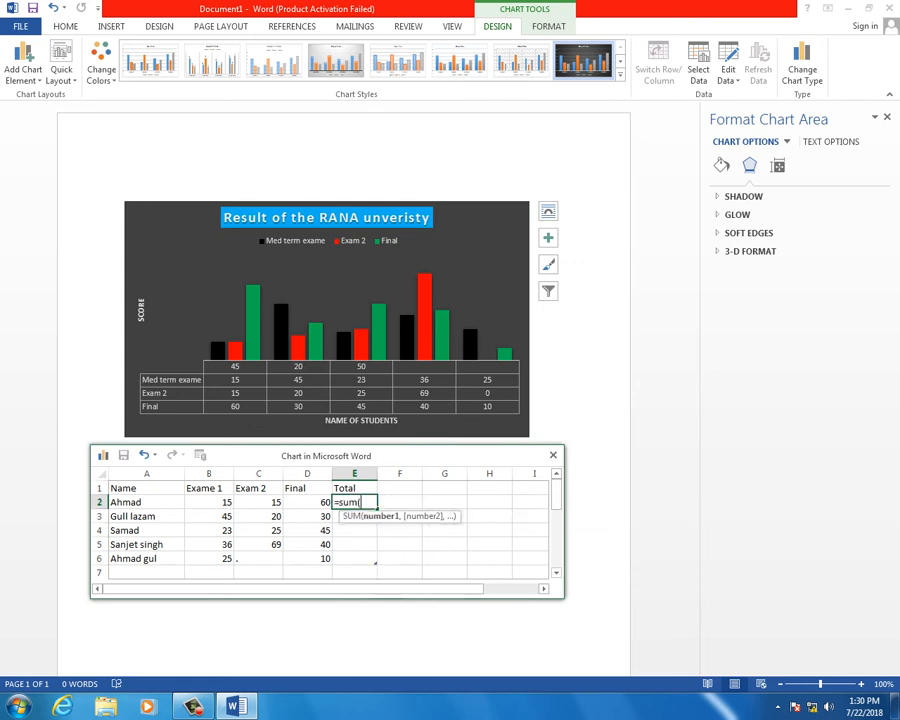
left_click_drag(209, 502, 307, 502)
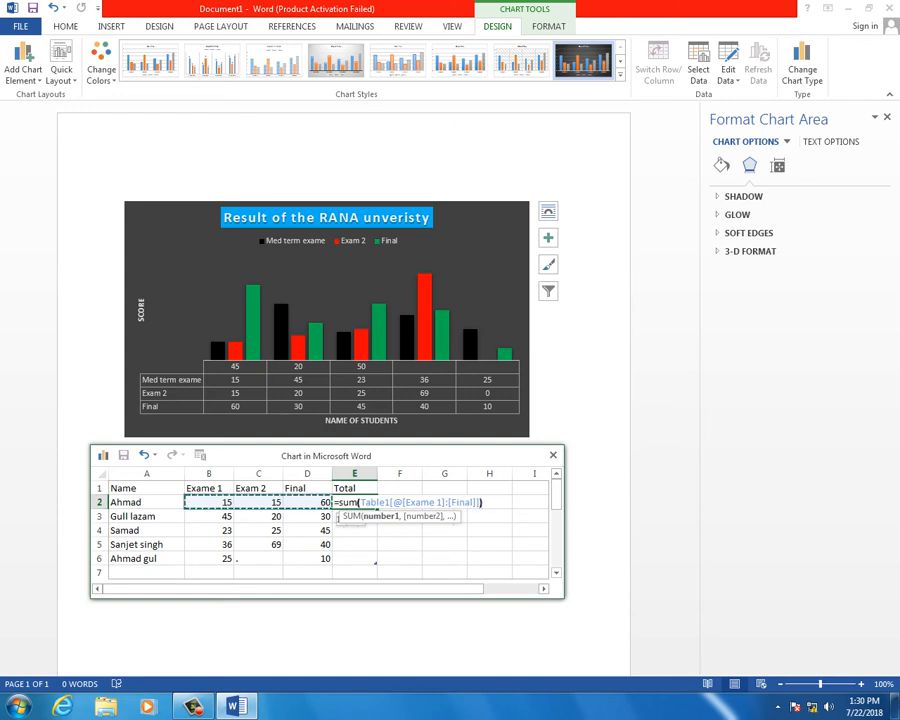
key("Return")
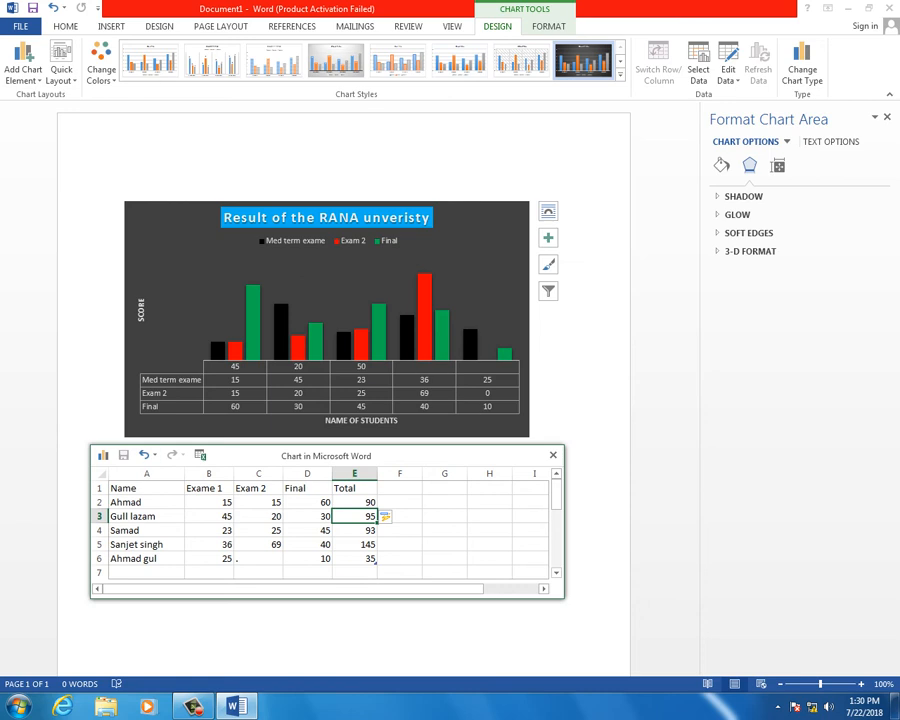
left_click(225, 558)
left_click(103, 456)
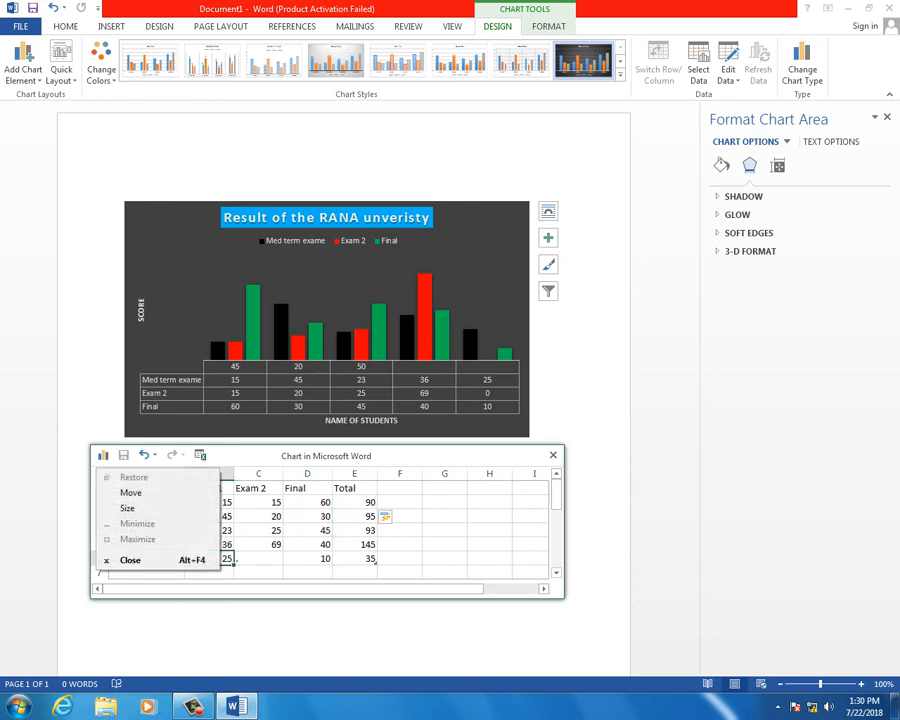
key("Escape")
double_click(103, 456)
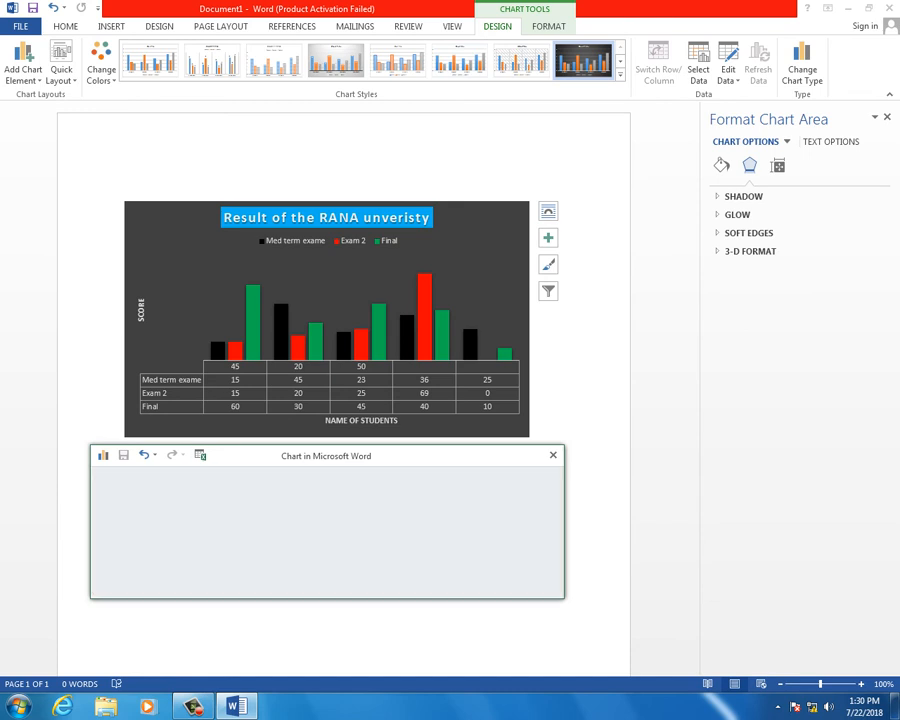
left_click(325, 288)
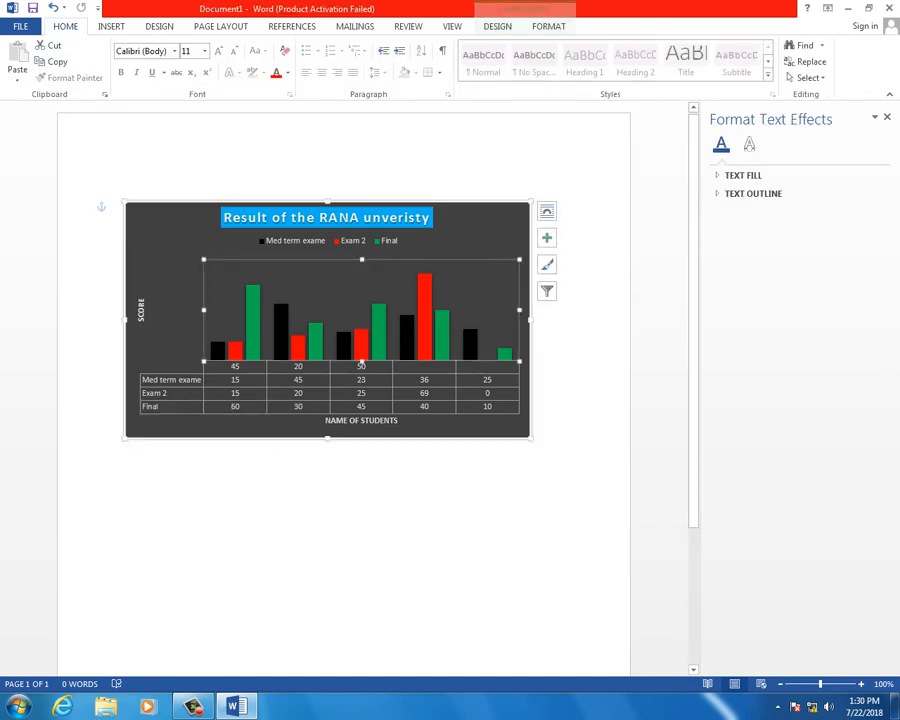
left_click(330, 241)
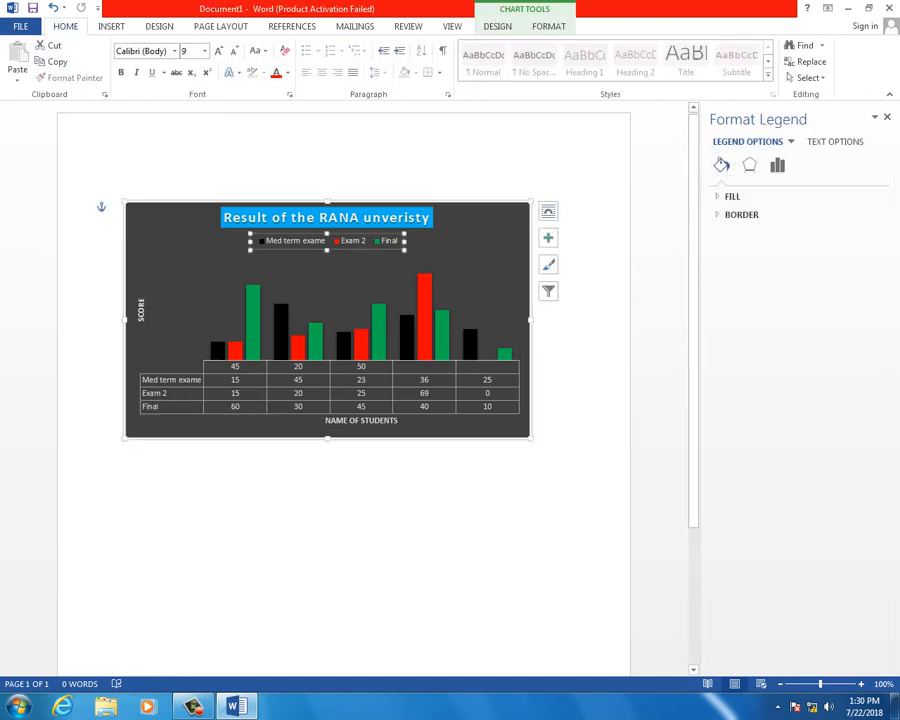
left_click(361, 421)
left_click(466, 424)
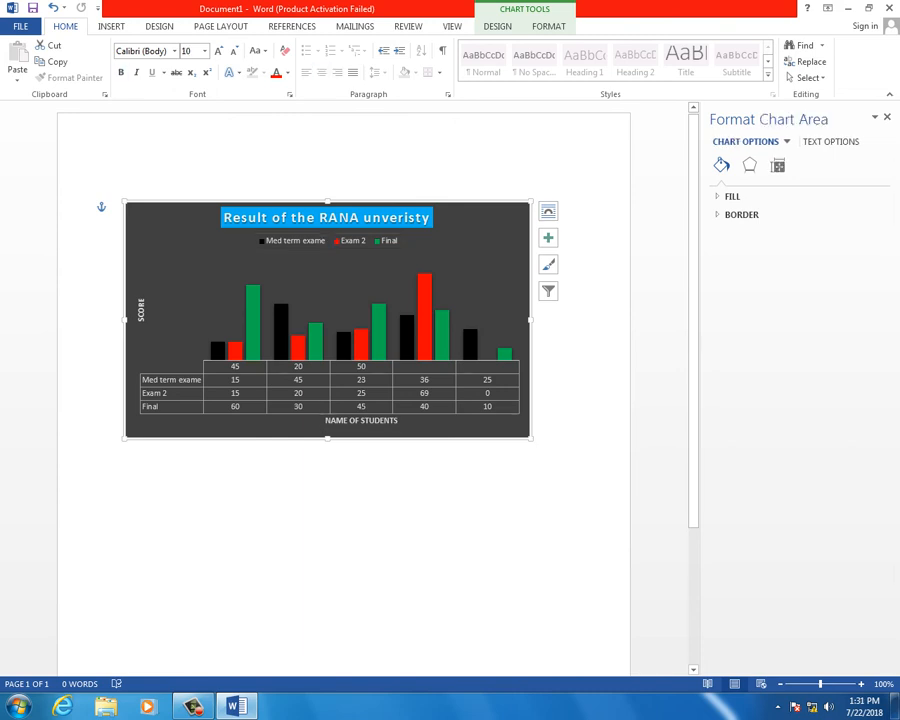
left_click(548, 27)
left_click(497, 27)
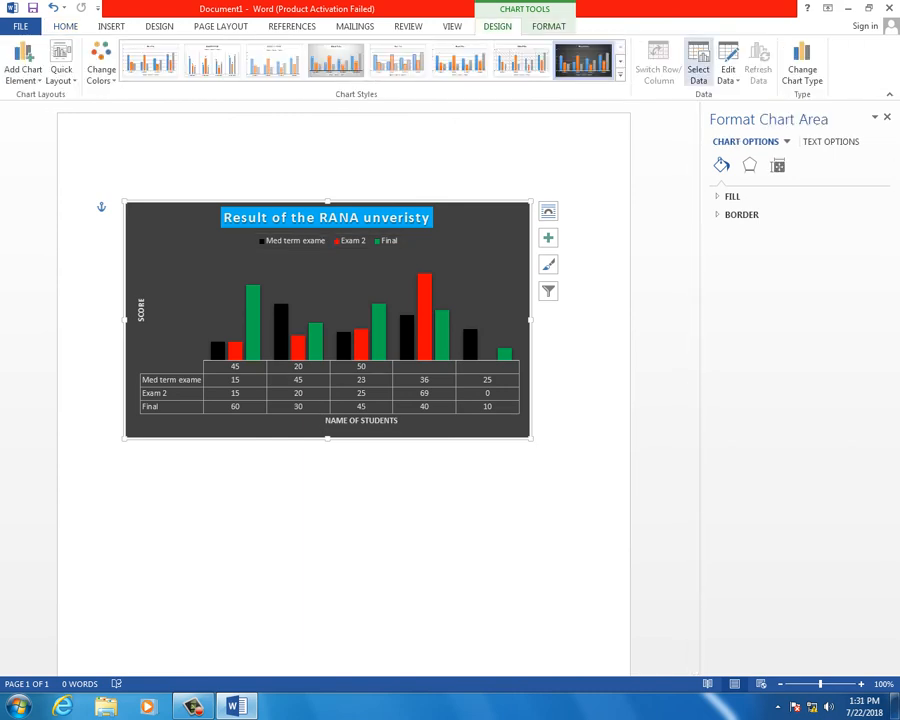
left_click(733, 80)
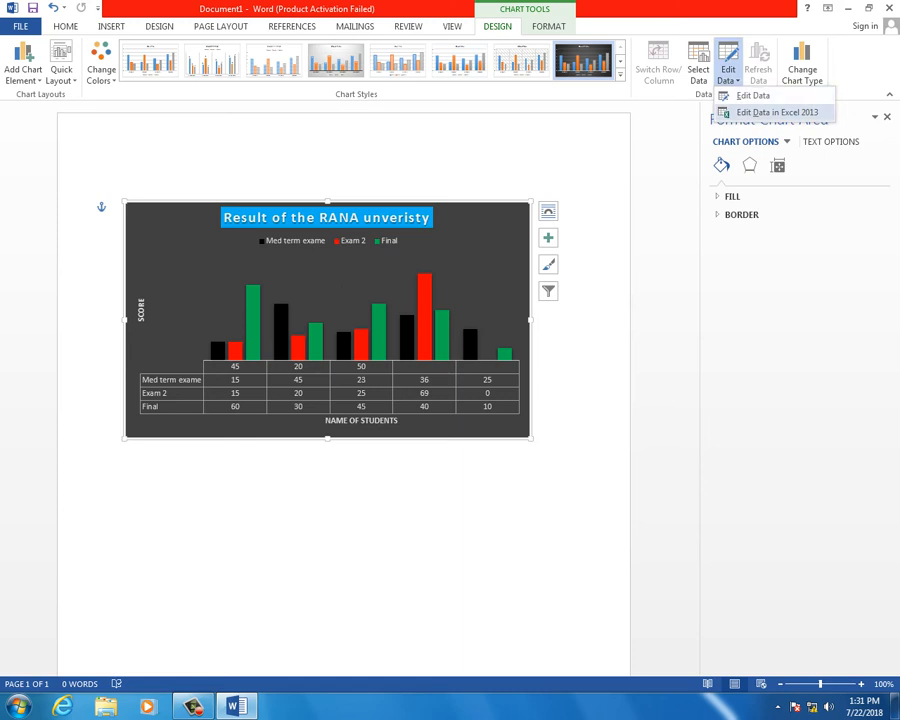
left_click(777, 112)
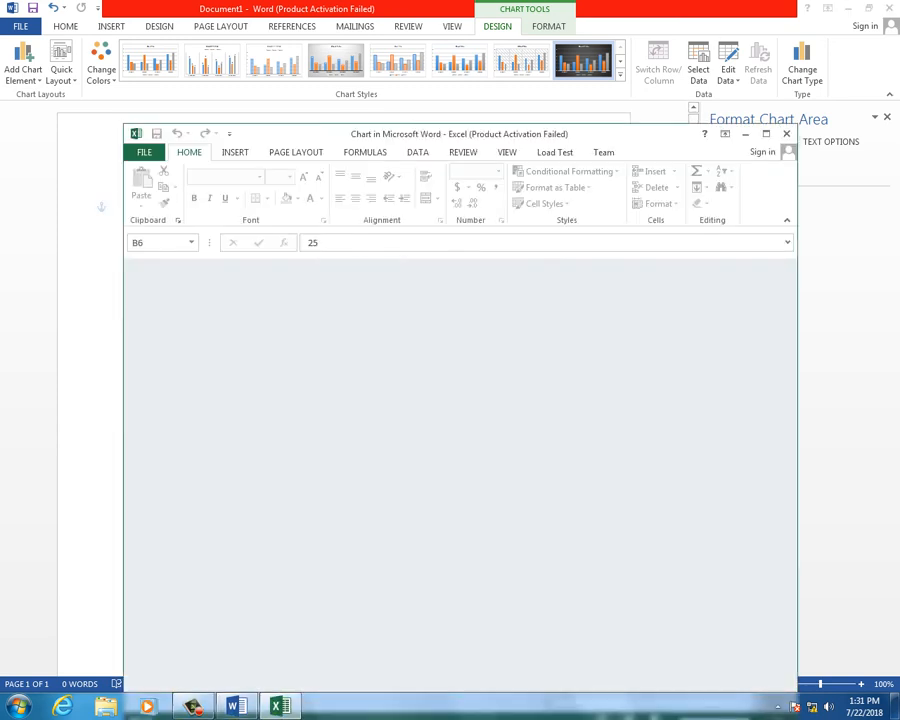
left_click(786, 133)
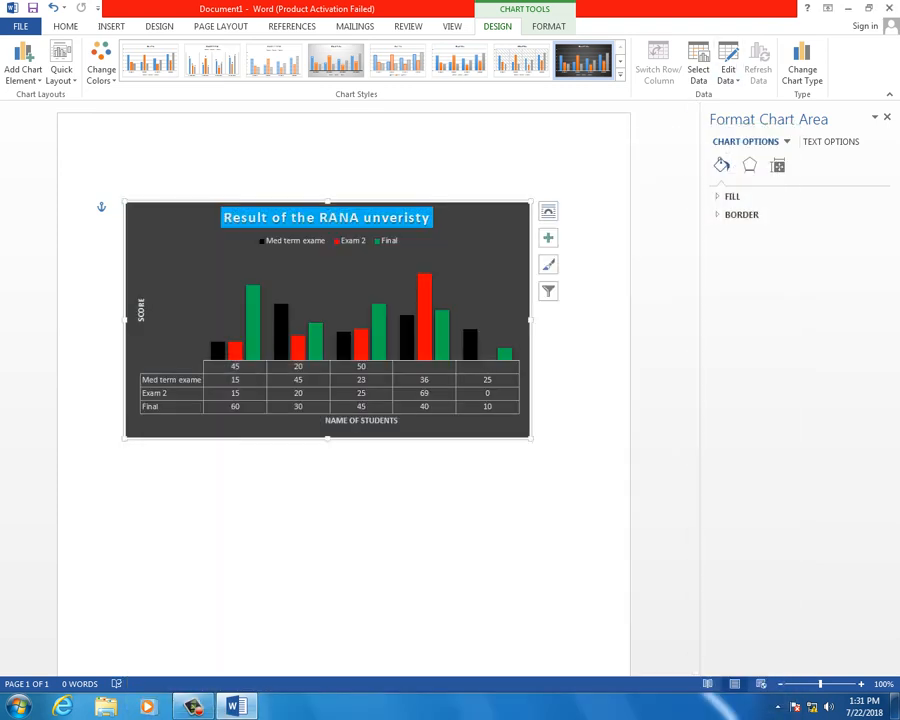
left_click(335, 282)
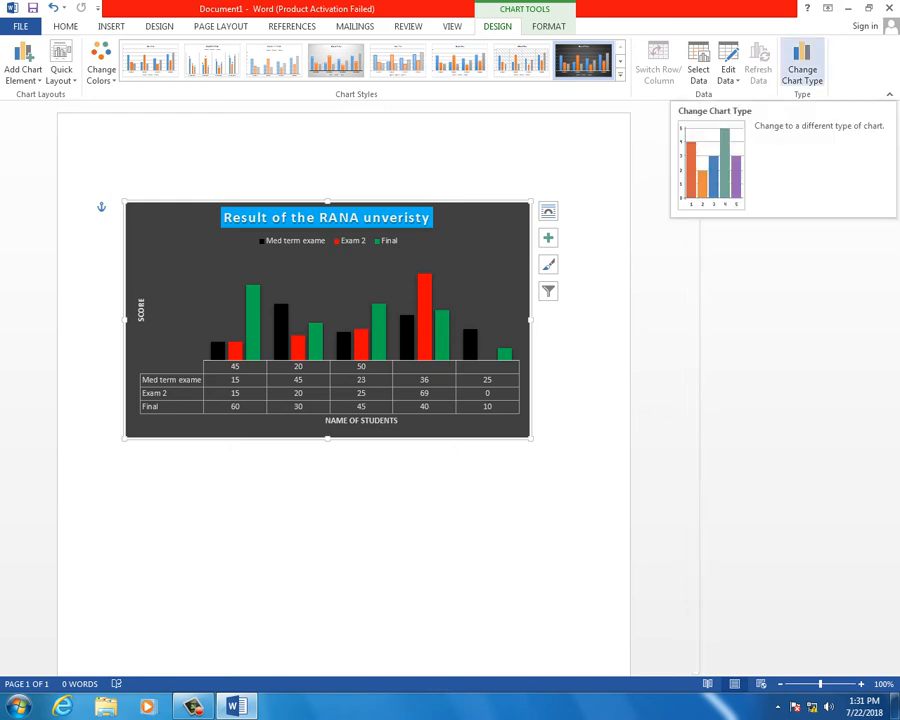
Change the student marks chart type to a Line chart.
left_click(802, 68)
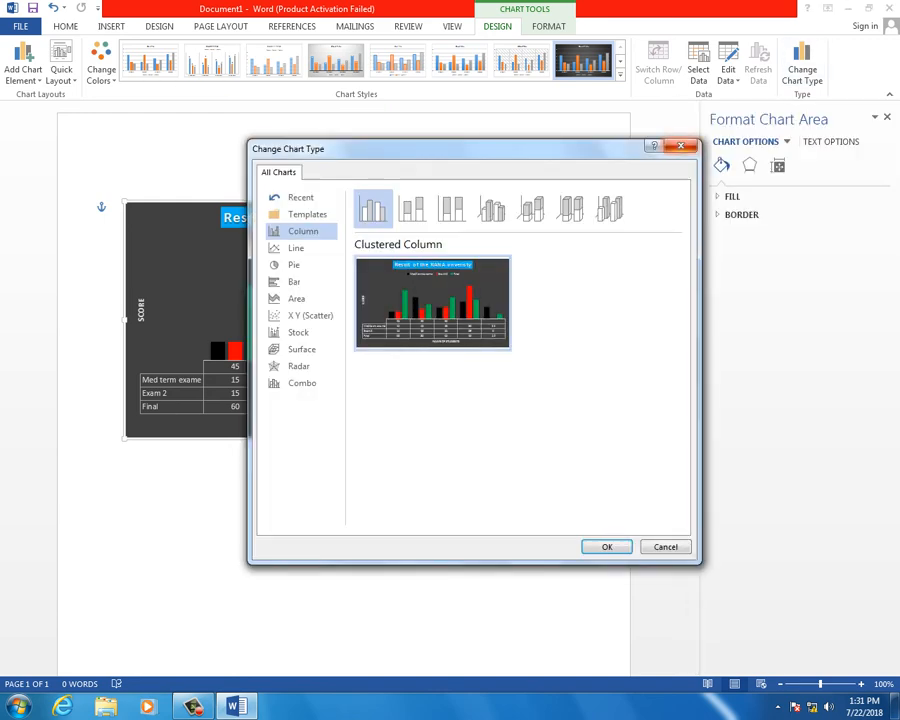
left_click(681, 146)
left_click(802, 68)
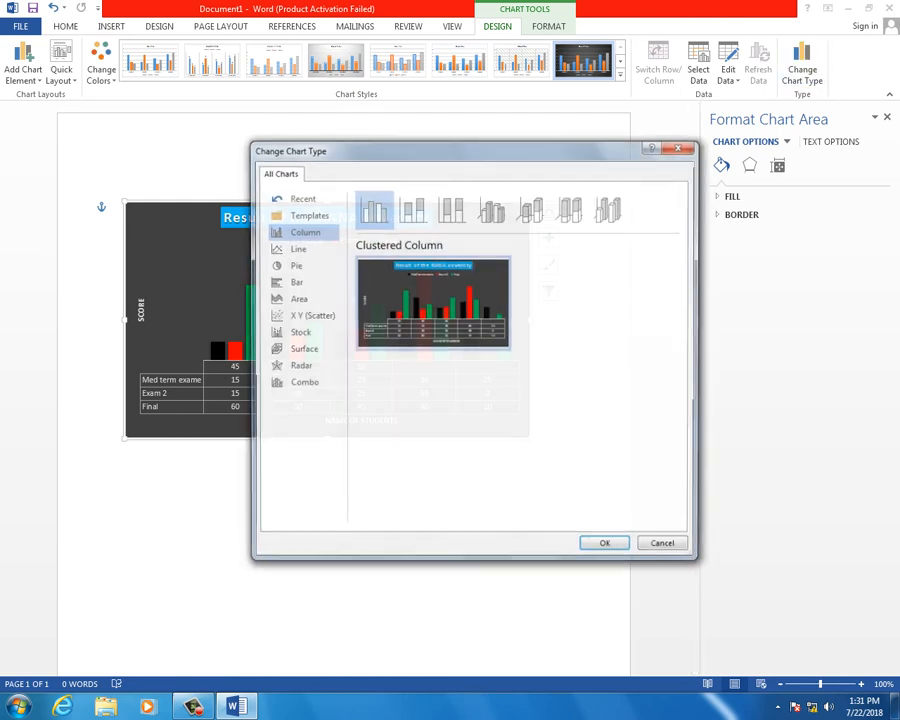
left_click(296, 247)
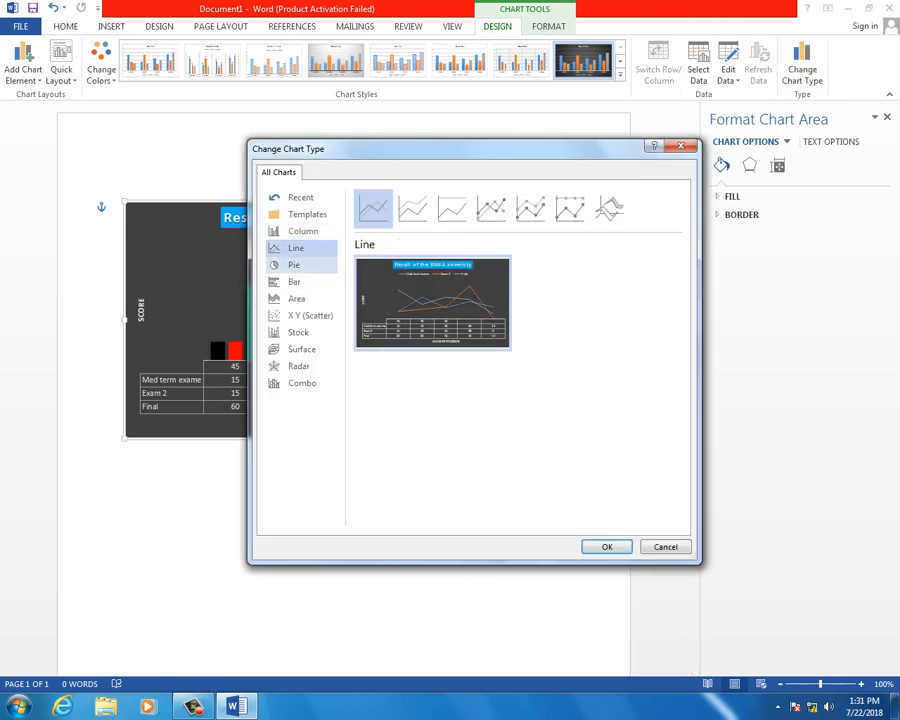
left_click(607, 547)
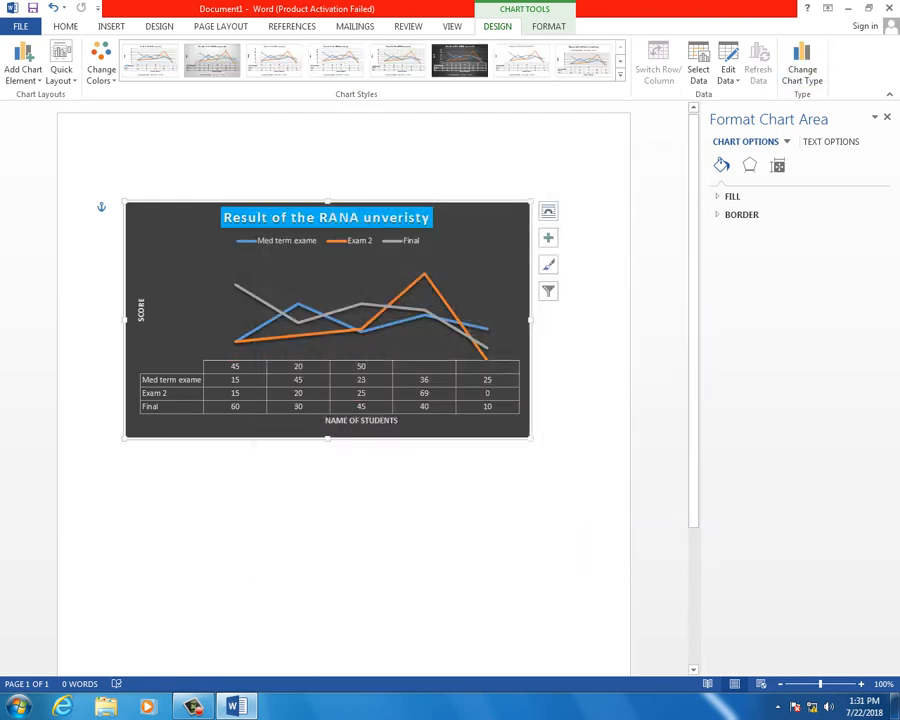
Apply a light style from the Chart Styles gallery.
left_click(620, 75)
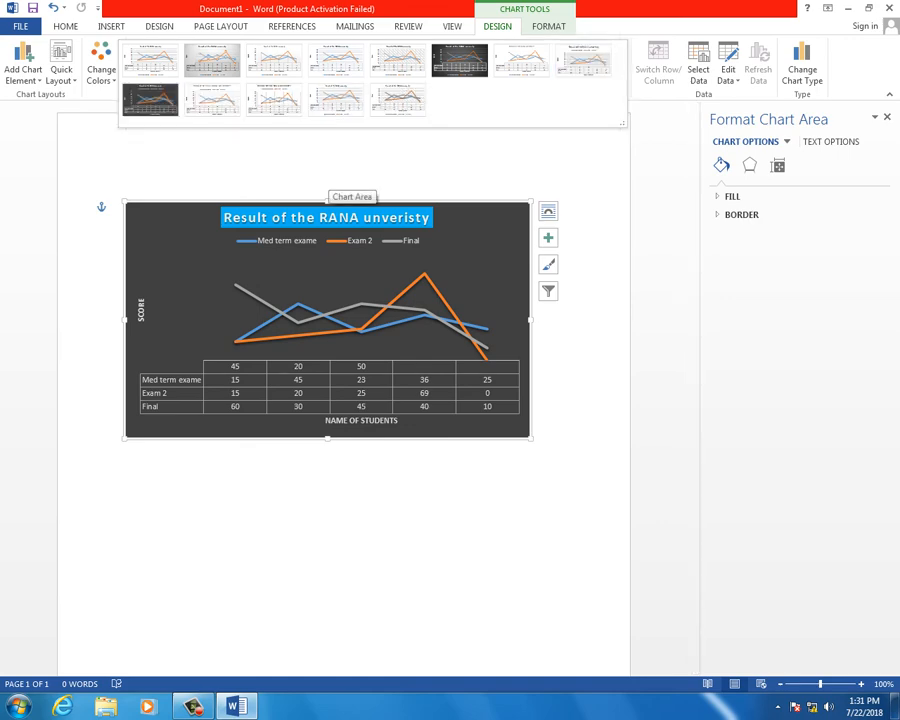
left_click(584, 61)
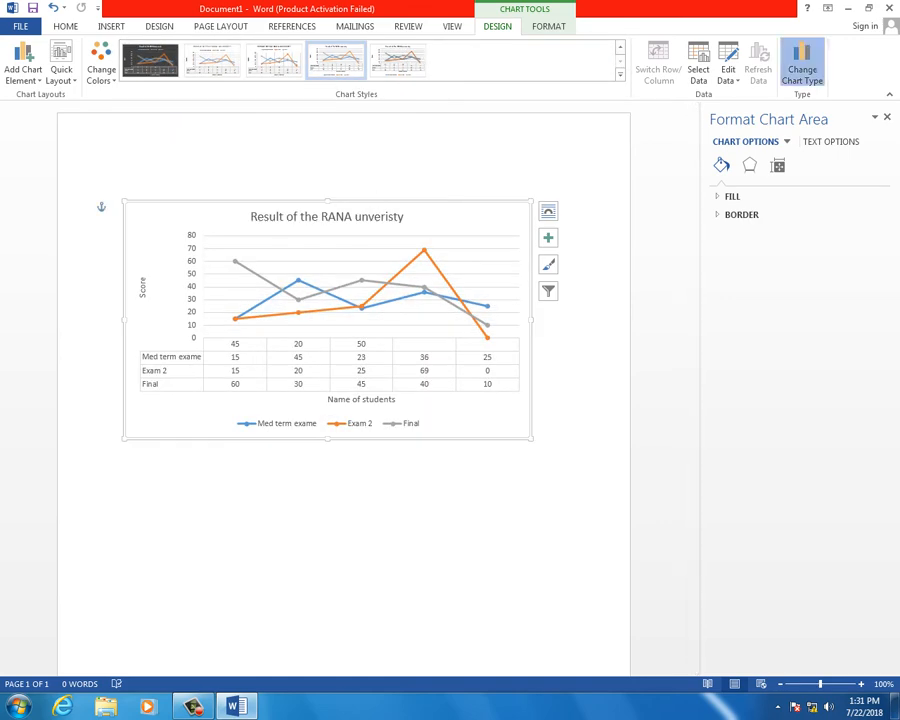
left_click(802, 70)
Switch to a Pie chart, inspect its slices, and apply Style 4 with percentage labels.
left_click(296, 265)
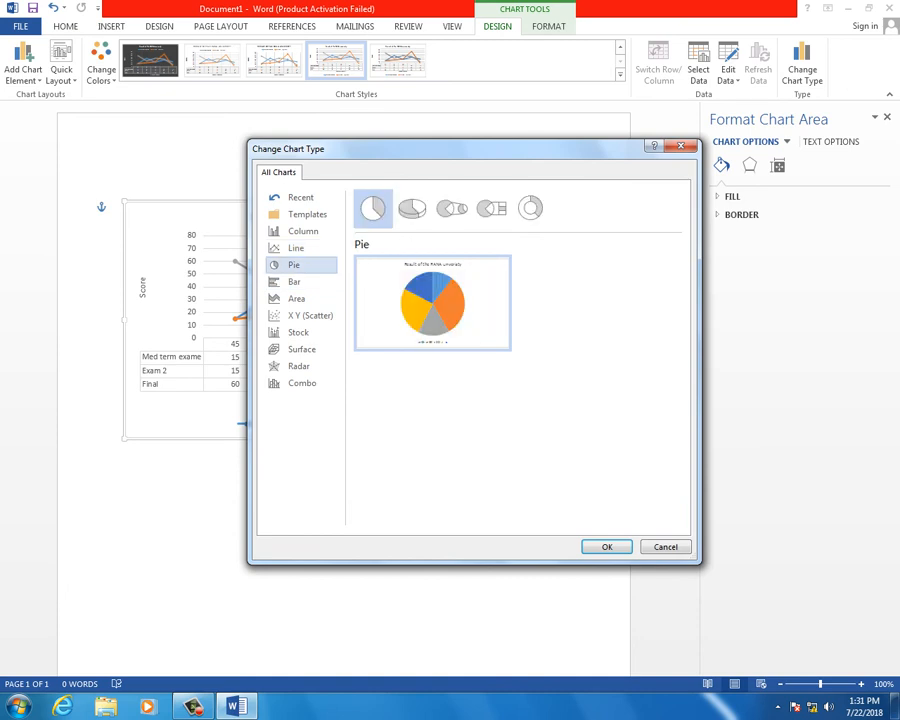
key("Return")
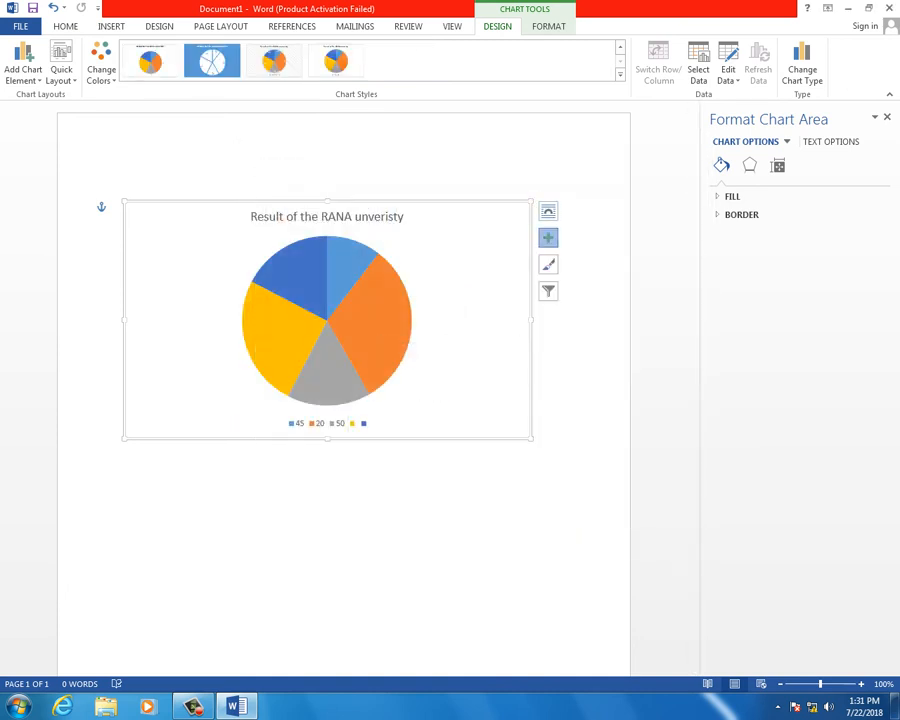
left_click(548, 237)
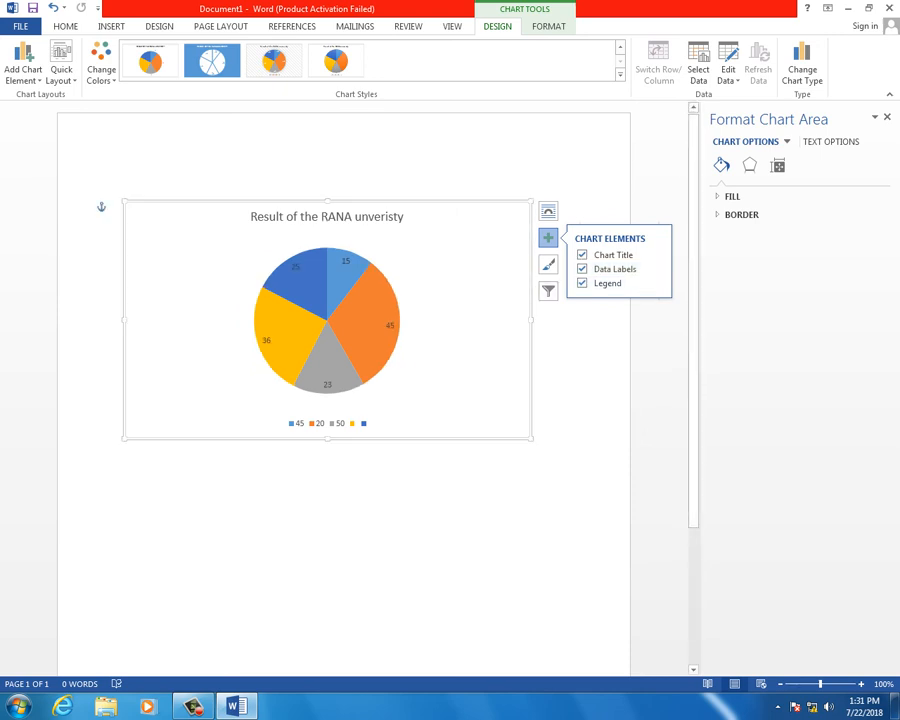
left_click(342, 283)
left_click(342, 283)
left_click(288, 332)
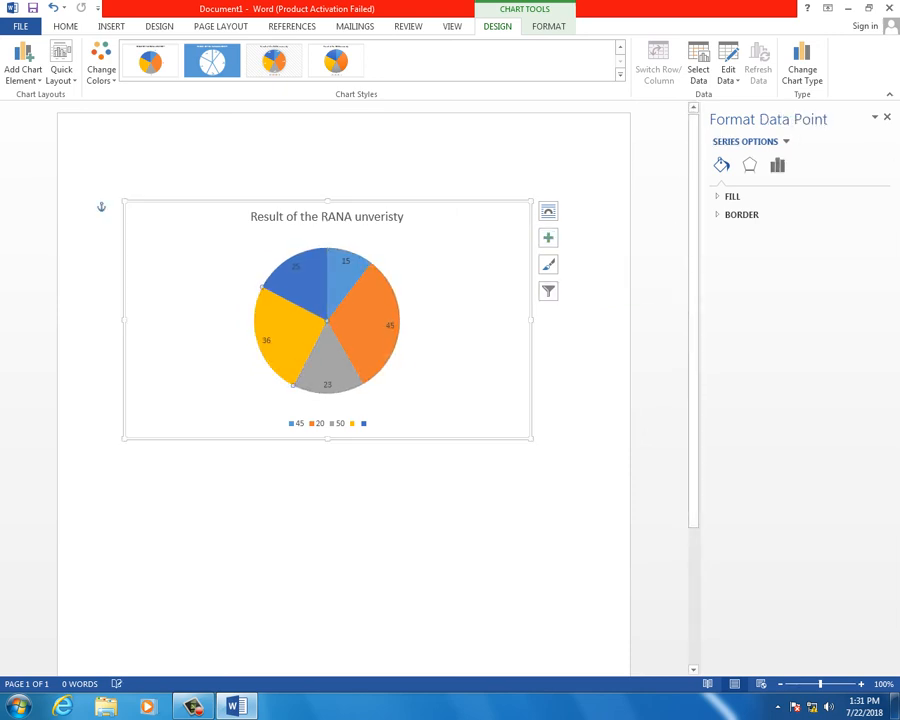
left_click(302, 286)
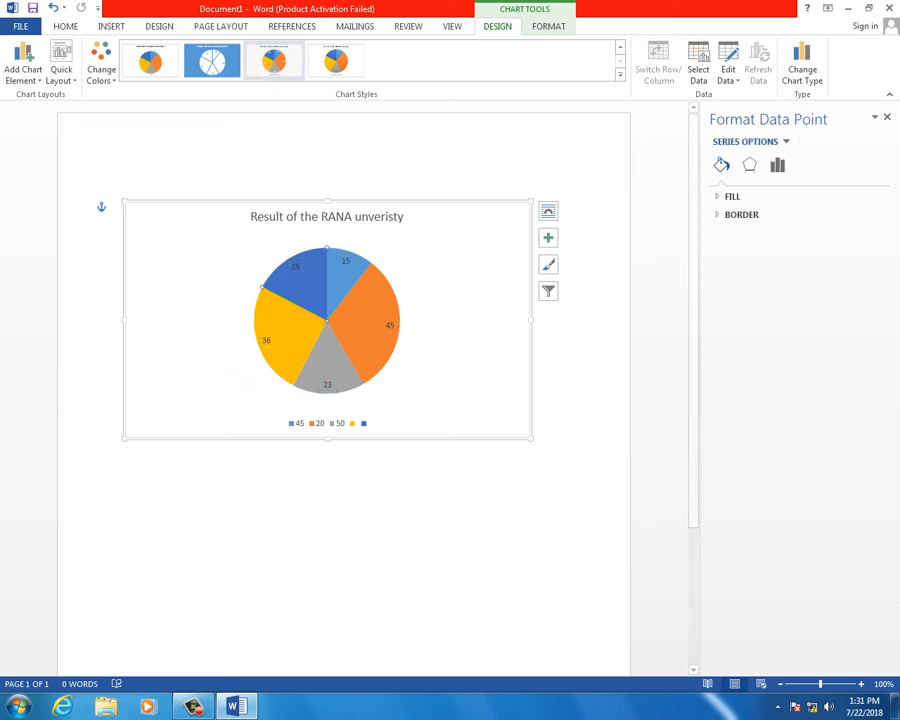
left_click(150, 61)
left_click(274, 61)
left_click(336, 61)
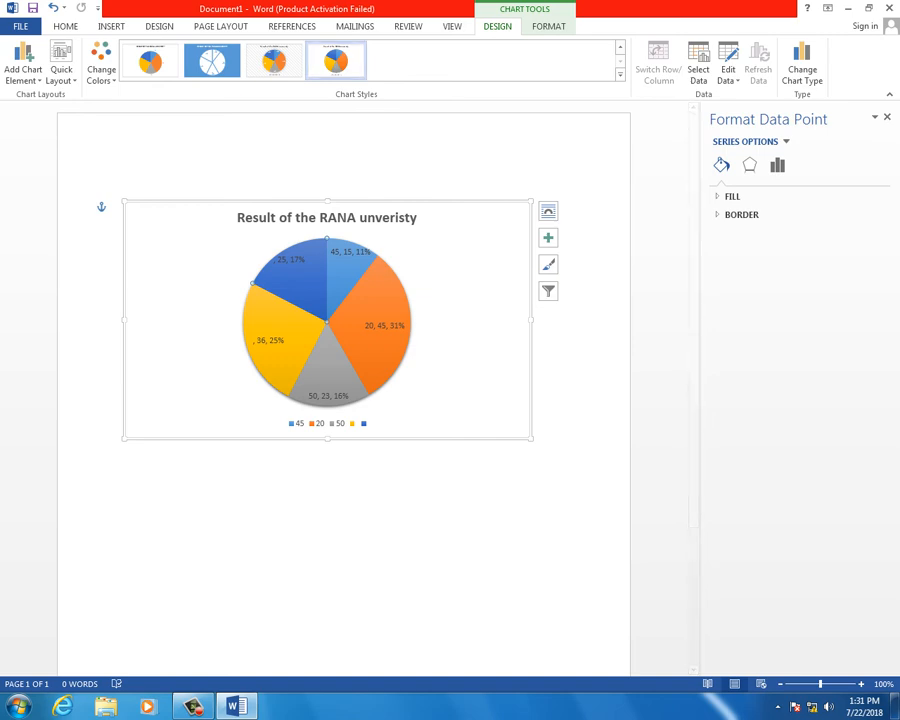
Compare bar, area, and stock types, then change the chart to X Y (Scatter).
left_click(802, 68)
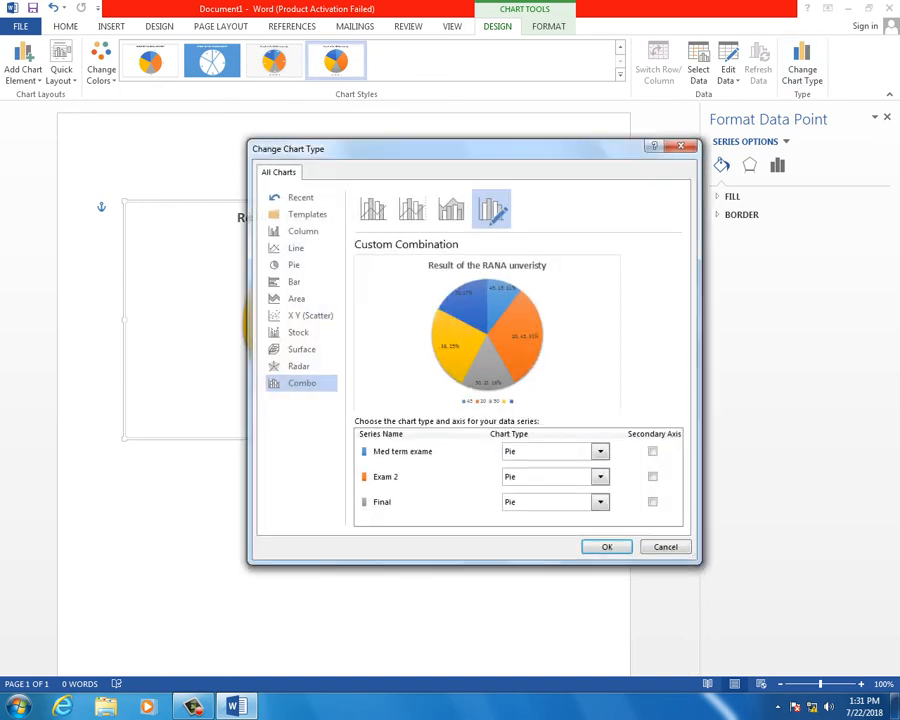
left_click(295, 282)
left_click(297, 299)
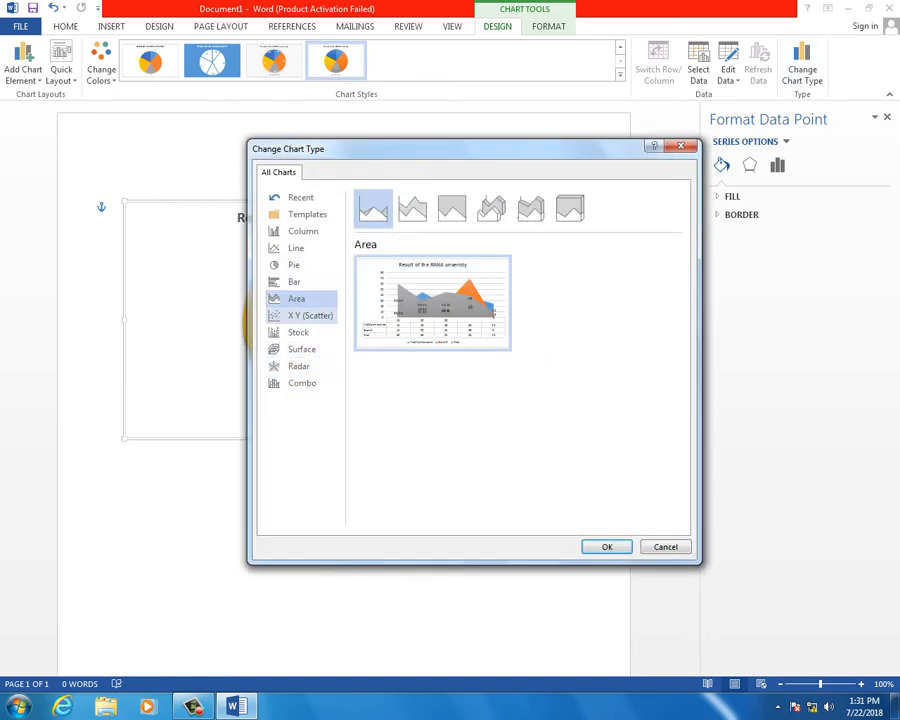
left_click(308, 316)
left_click(297, 299)
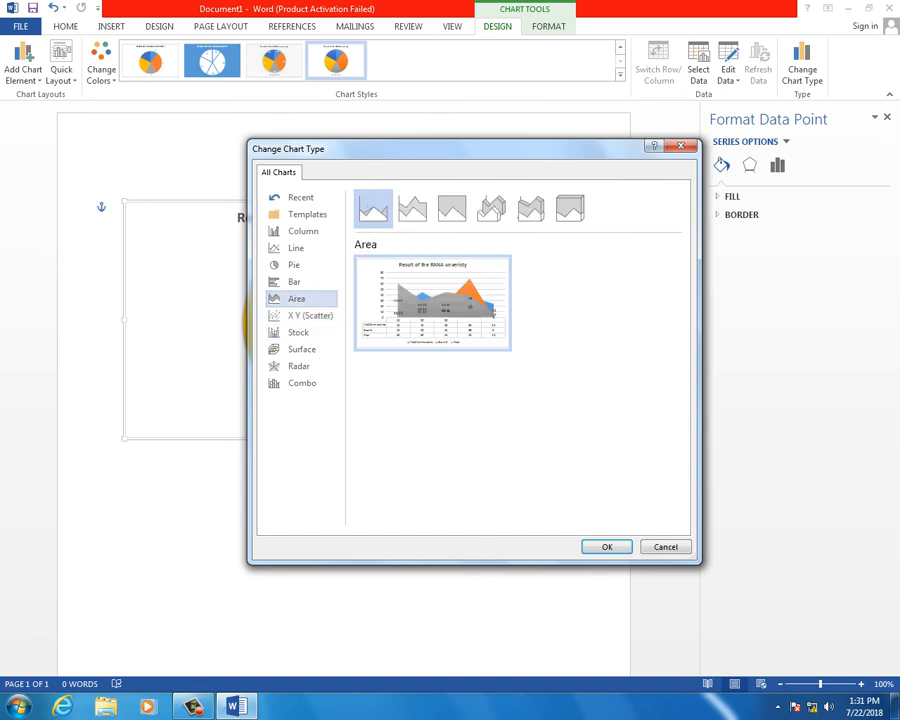
left_click(299, 333)
left_click(309, 316)
key("Return")
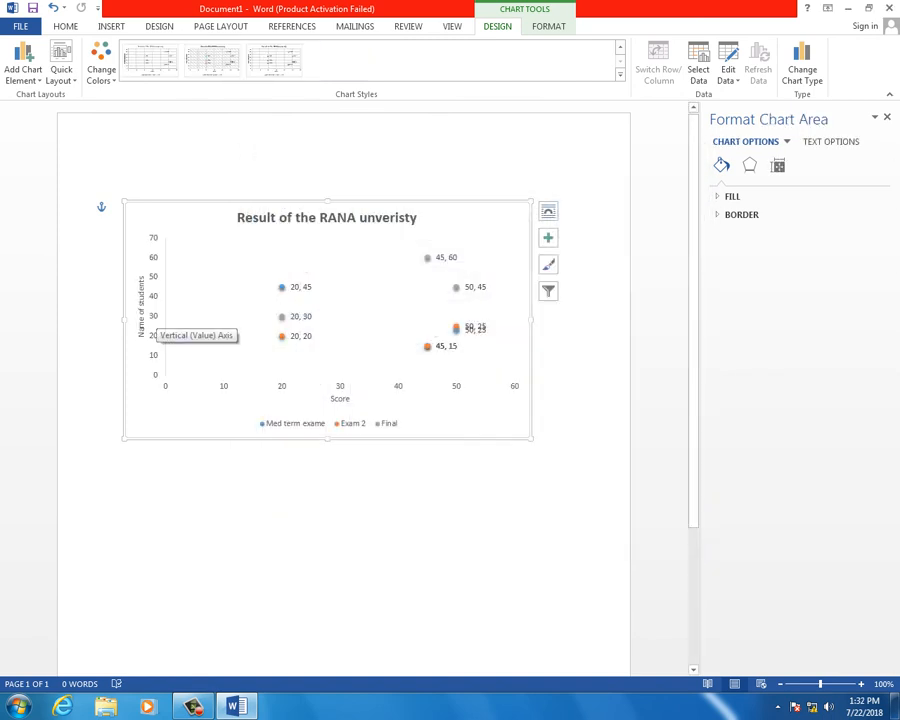
Preview smooth-line scatter variants, then change the chart to a 3-D Surface chart.
left_click(802, 68)
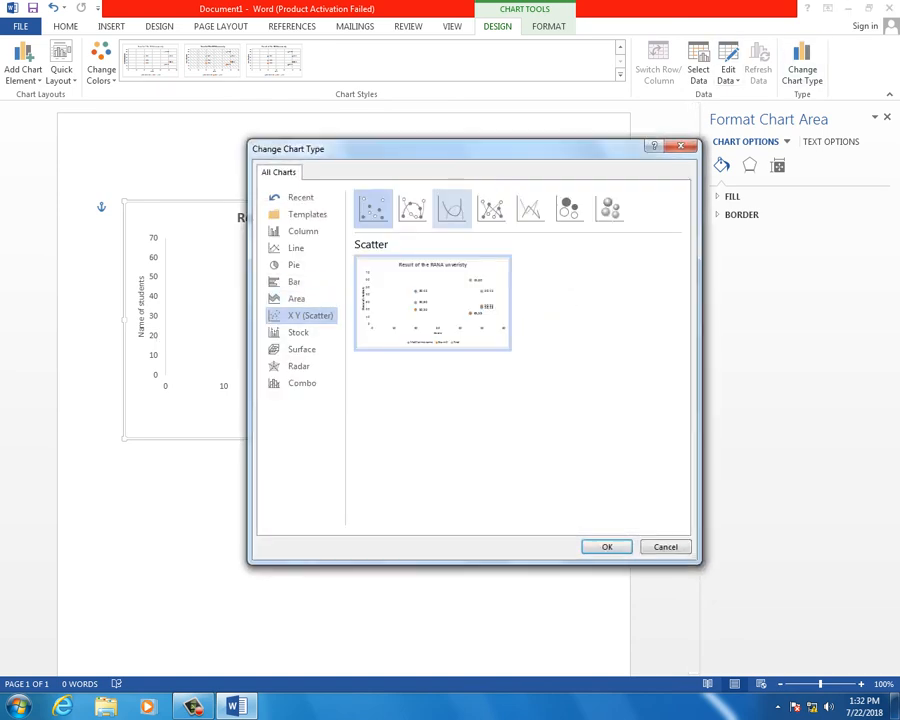
left_click(452, 209)
left_click(412, 209)
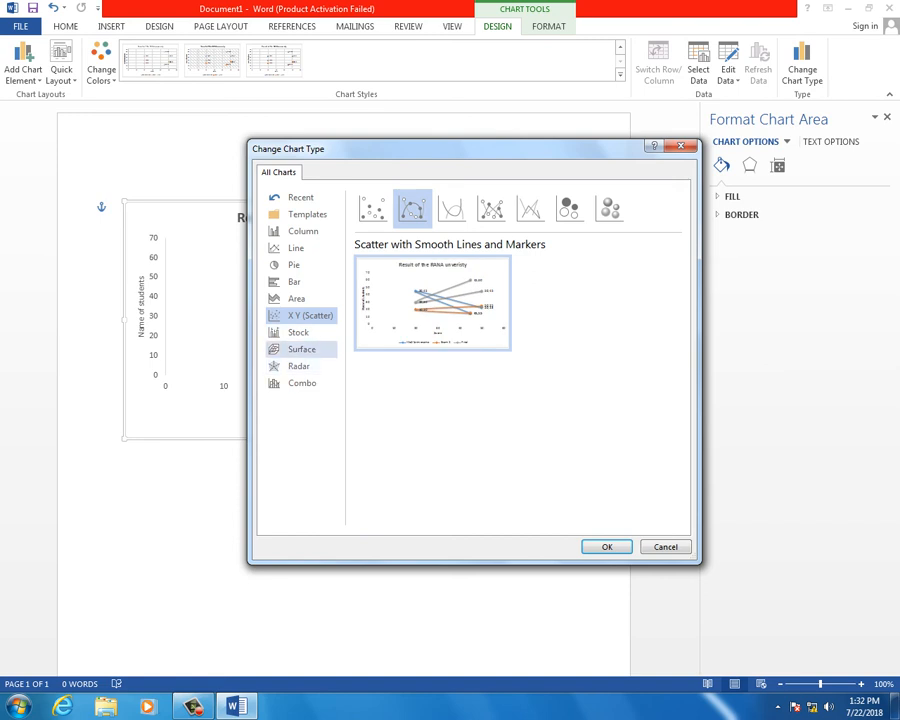
left_click(302, 349)
left_click(607, 547)
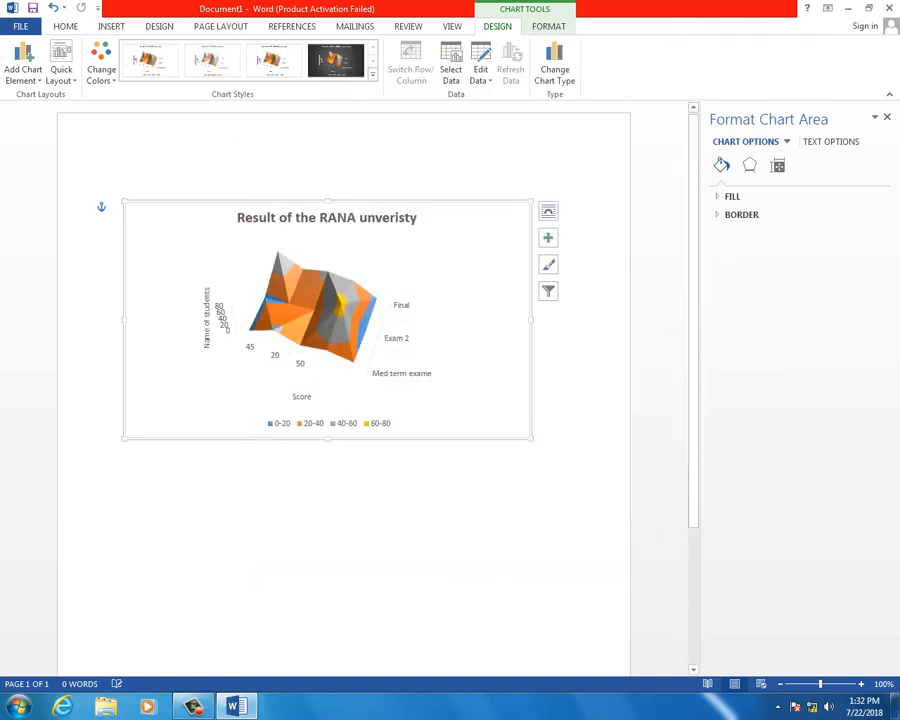
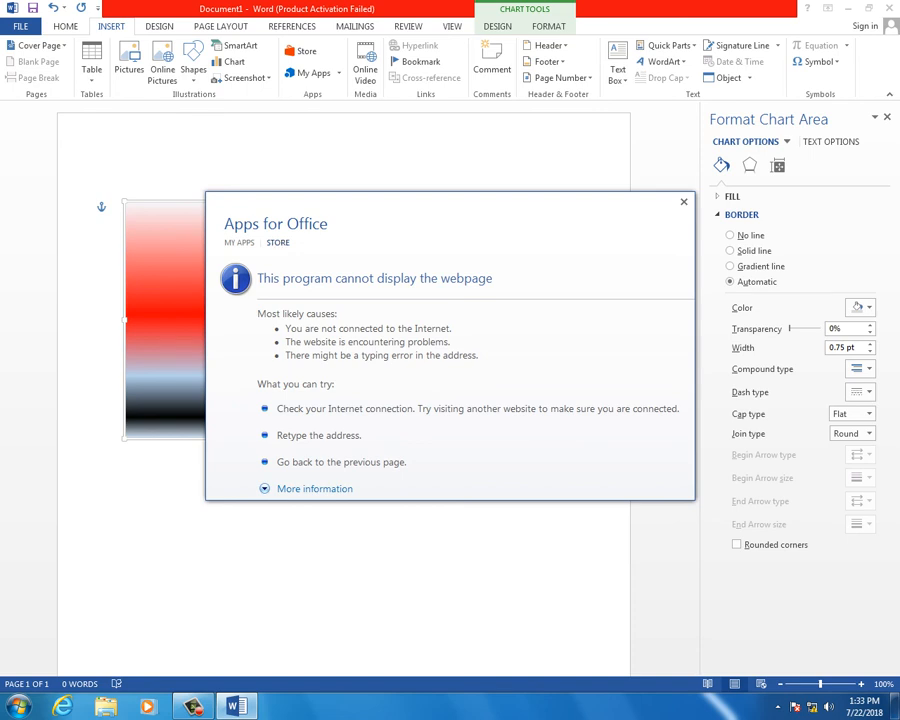
Browse My Apps and the Office Store, then try Online Video and cancel the internet warning.
left_click(239, 242)
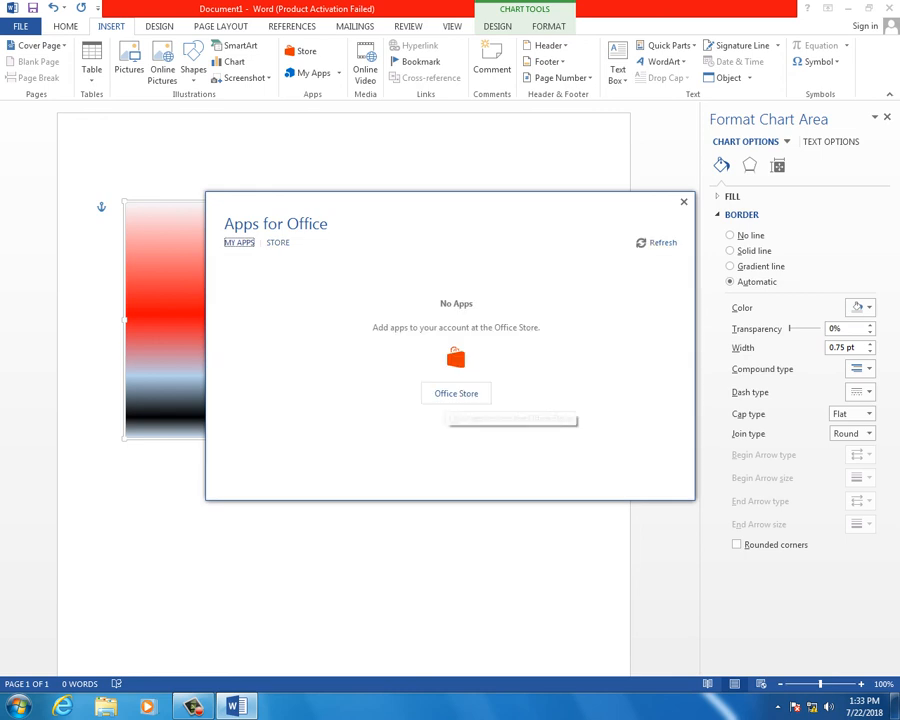
left_click(456, 393)
key("Escape")
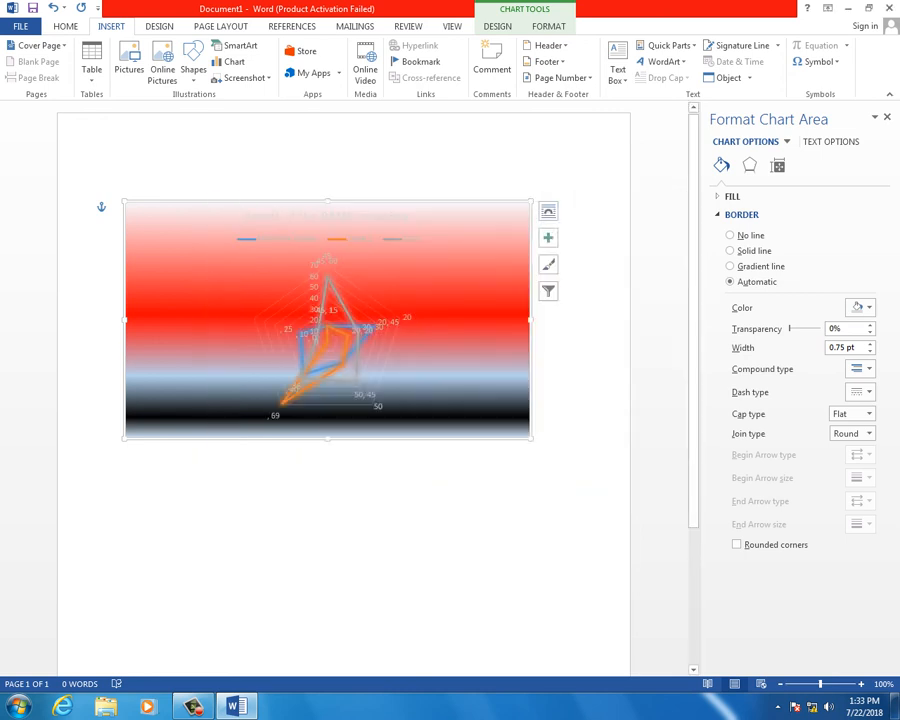
left_click(338, 73)
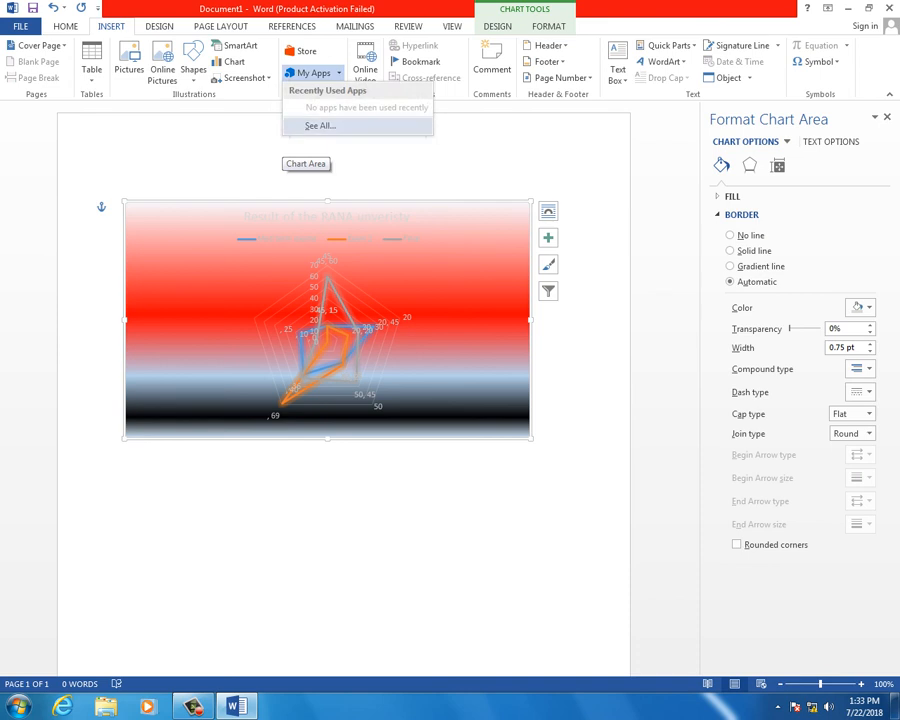
left_click(320, 125)
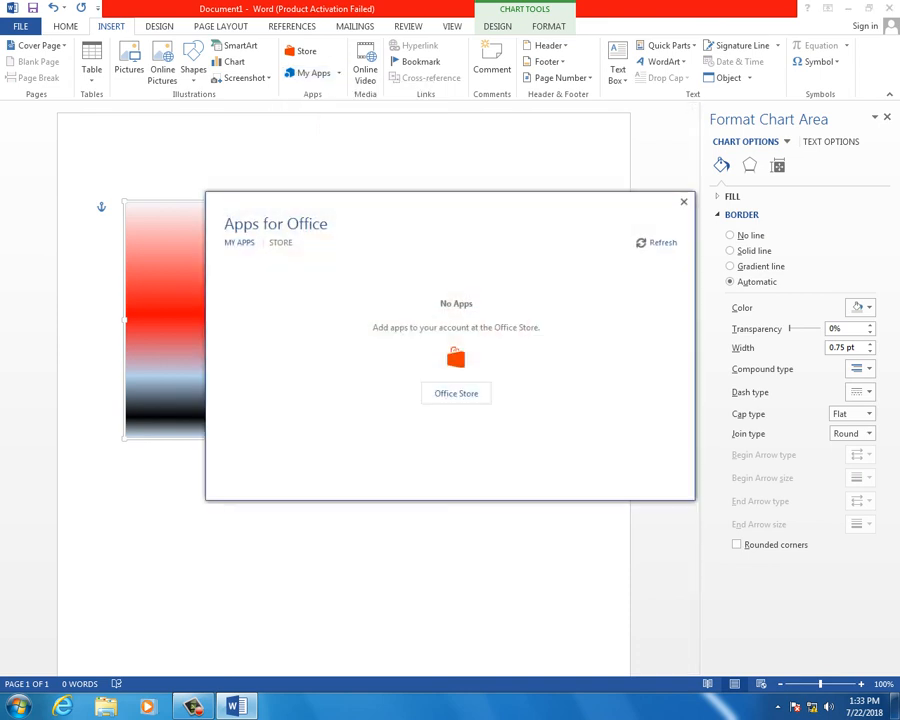
key("Escape")
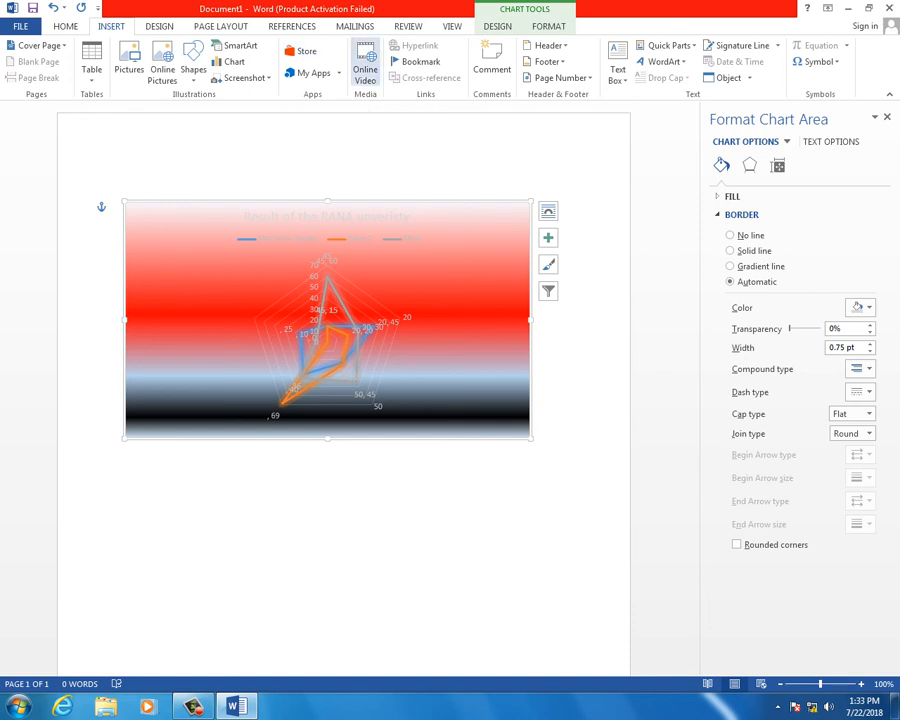
left_click(365, 68)
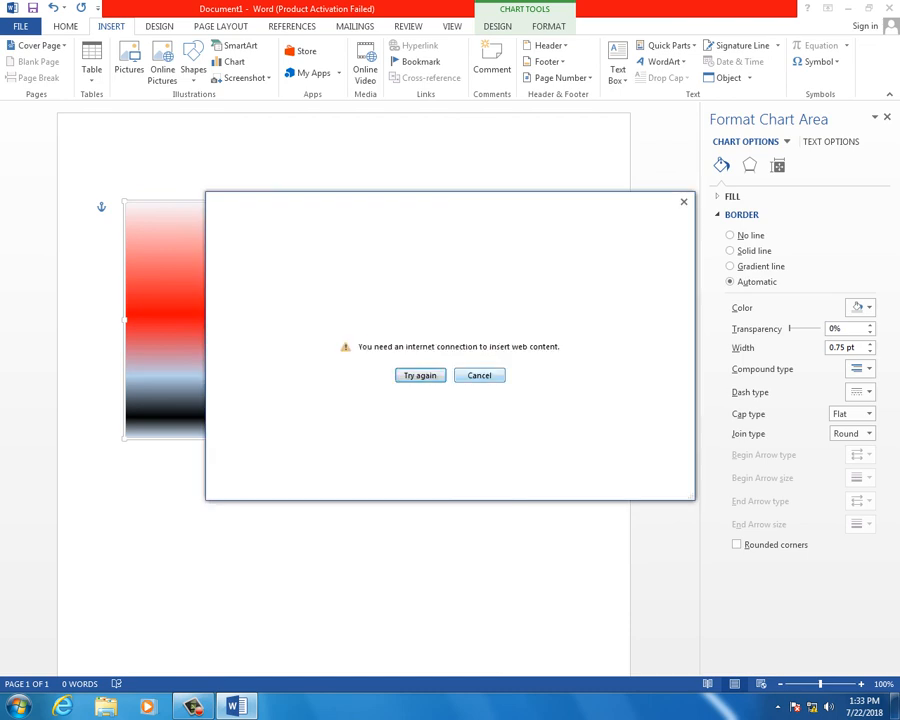
left_click(479, 375)
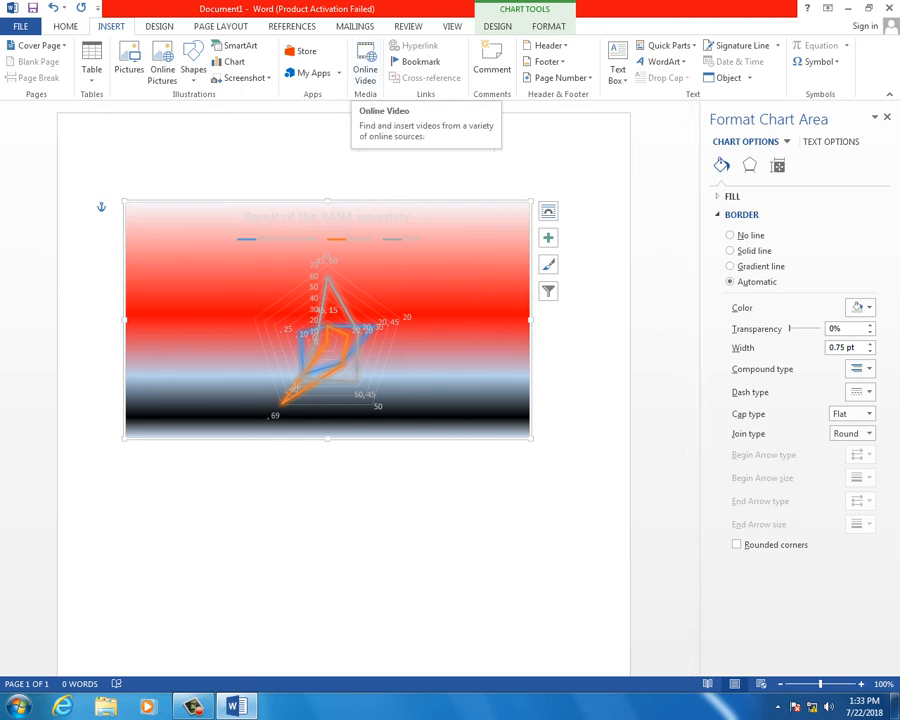
Delete the radar chart and type 'Ctrl + K' in its place.
left_click(125, 187)
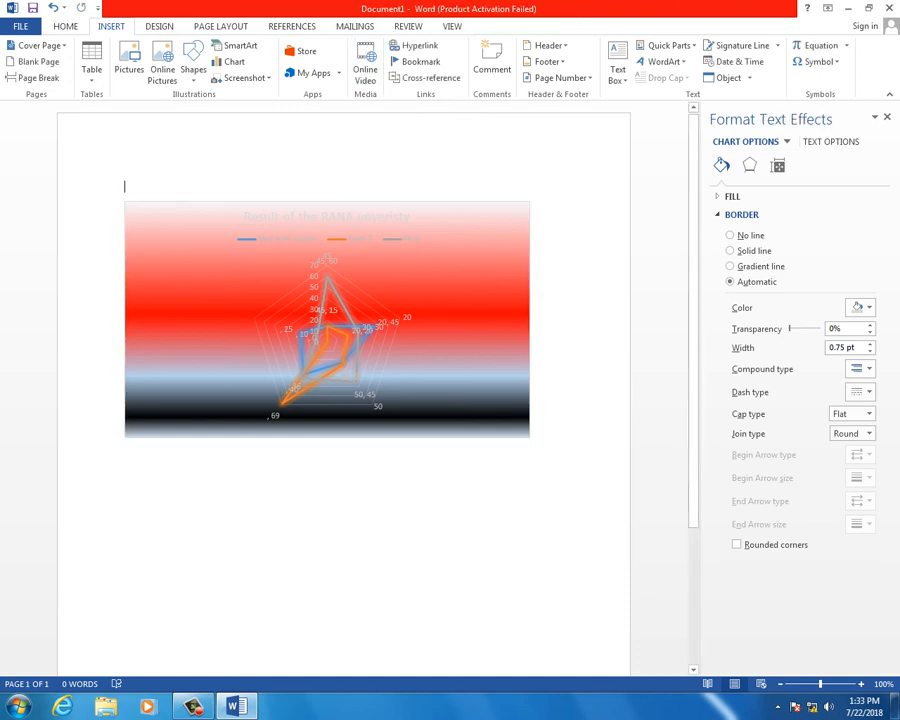
key("Delete")
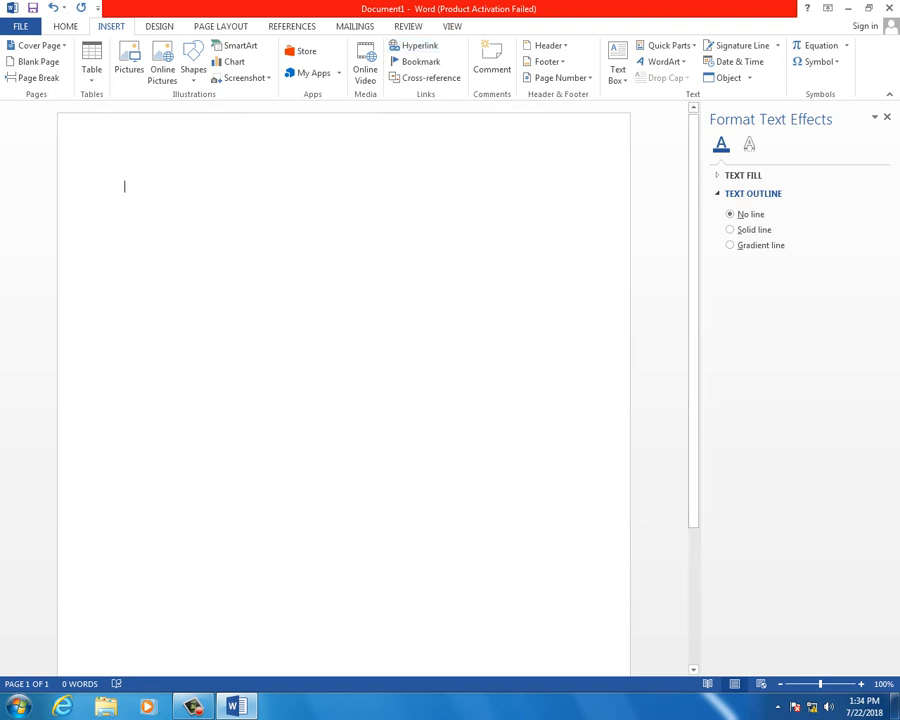
type("CTRL")
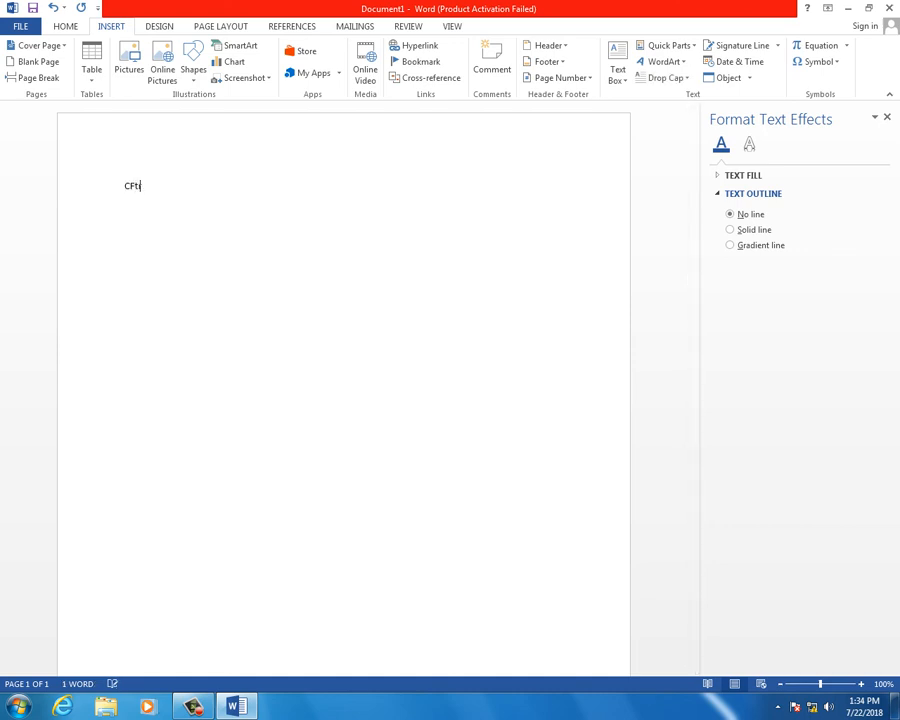
key("BackSpace")
key("BackSpace")
type("trl + K")
Enlarge the 'Ctrl + K' text, try the Ctrl+K hyperlink dialog, then delete the text.
triple_click(129, 185)
key("ctrl+]")
key("ctrl+]")
key("ctrl+]")
key("ctrl+]")
key("ctrl+]")
key("ctrl+]")
key("ctrl+]")
key("ctrl+]")
key("ctrl+]")
key("ctrl+]")
key("ctrl+]")
key("ctrl+]")
key("ctrl+]")
key("ctrl+]")
key("ctrl+]")
key("ctrl+]")
key("ctrl+]")
key("ctrl+]")
key("ctrl+]")
key("ctrl+]")
key("ctrl+]")
key("ctrl+]")
key("ctrl+]")
key("ctrl+]")
key("ctrl+]")
key("ctrl+]")
key("ctrl+]")
key("ctrl+]")
key("ctrl+]")
key("ctrl+]")
key("ctrl+]")
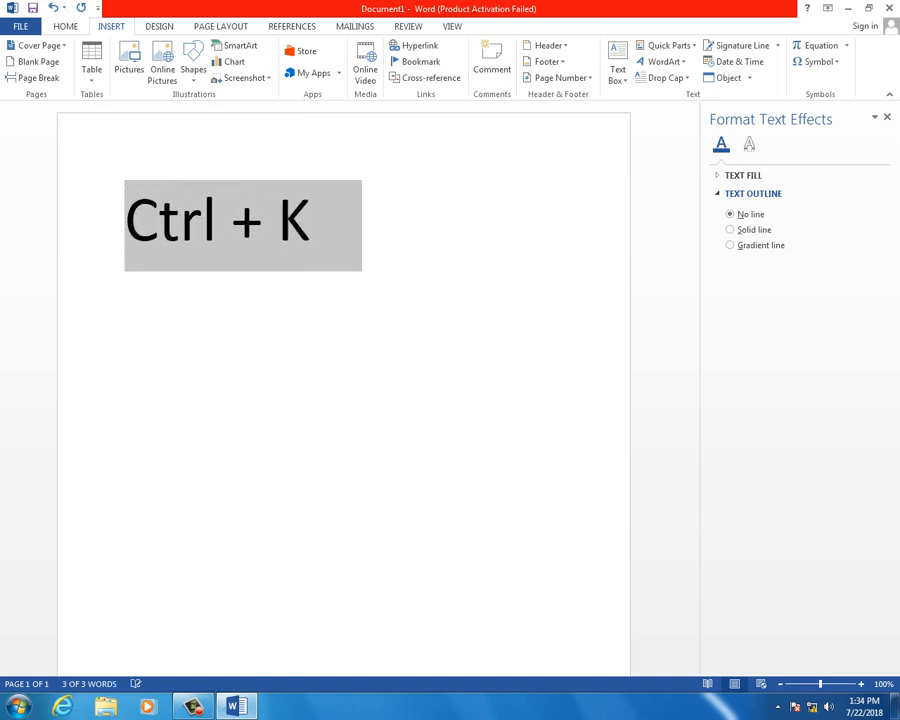
key("ctrl+k")
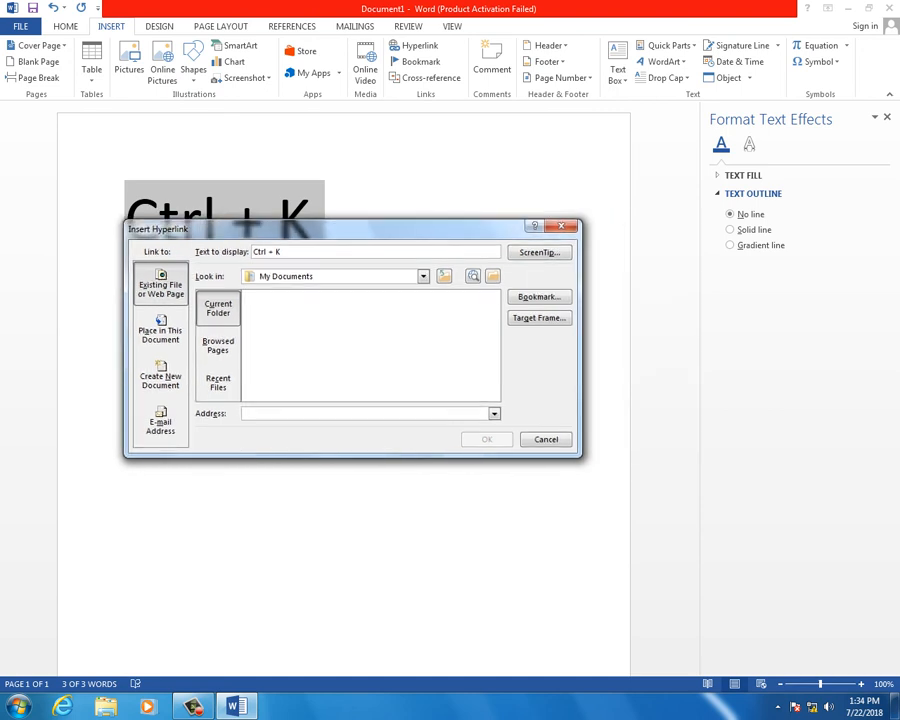
key("Escape")
key("BackSpace")
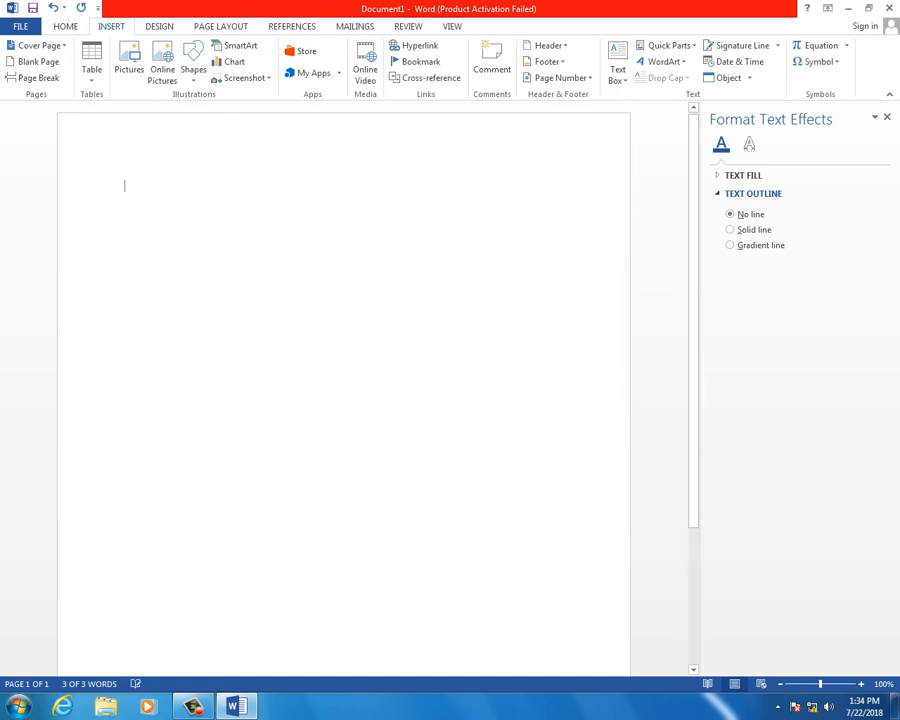
Generate five paragraphs of sample text with =rand().
type("=rqan")
key("BackSpace")
key("BackSpace")
key("BackSpace")
key("BackSpace")
key("BackSpace")
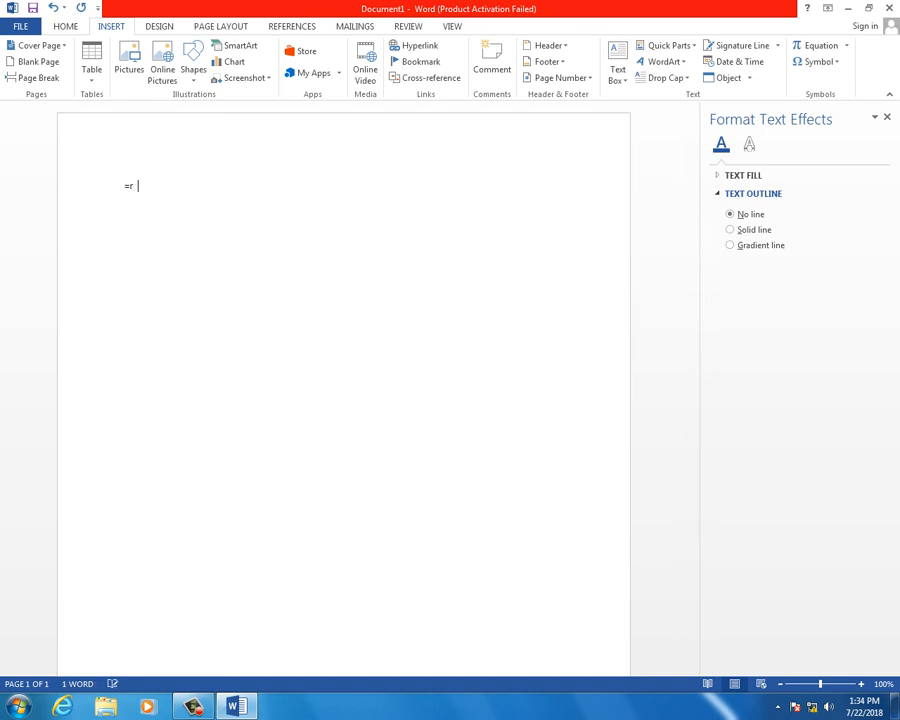
type("=radn")
key("BackSpace")
key("BackSpace")
type("nd()")
key("Return")
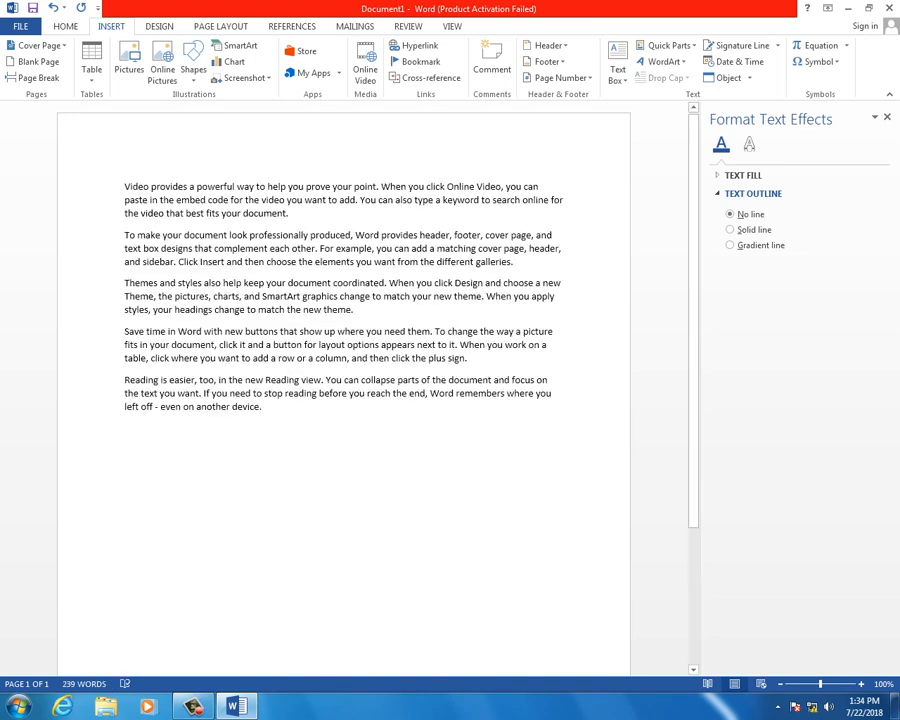
Open Insert Hyperlink at the end of the first paragraph and move the dialog aside.
left_click(340, 248)
left_click(337, 235)
left_click(326, 200)
left_click(289, 213)
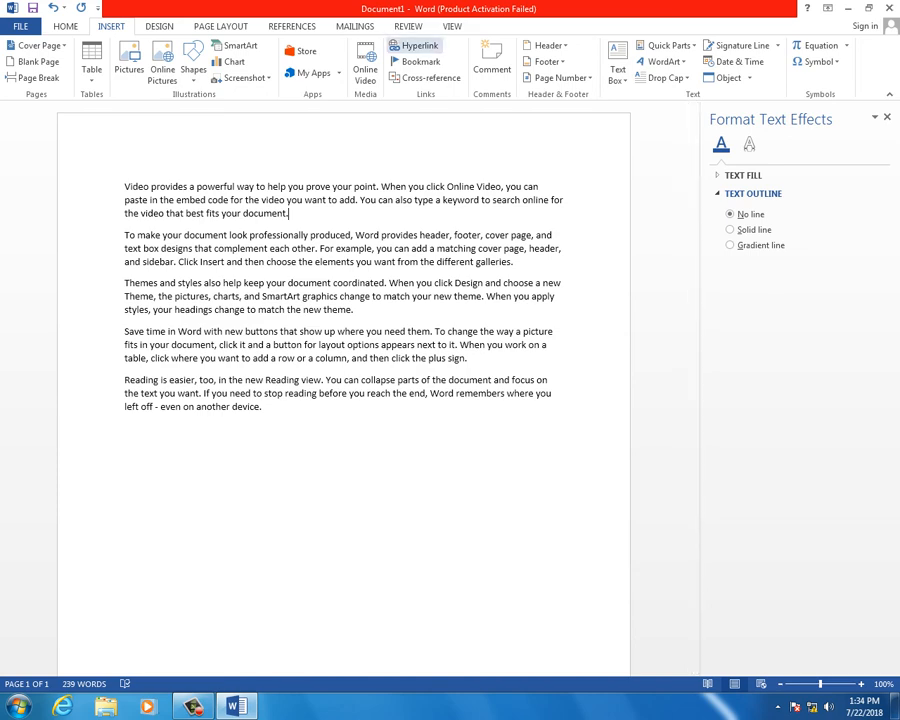
left_click(413, 46)
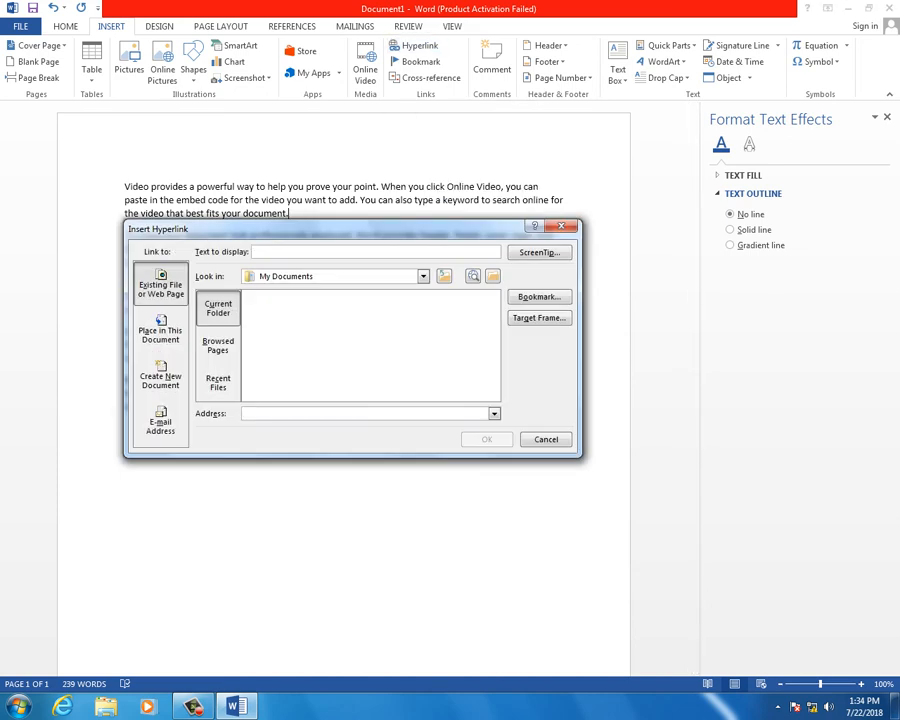
left_click_drag(320, 229, 407, 346)
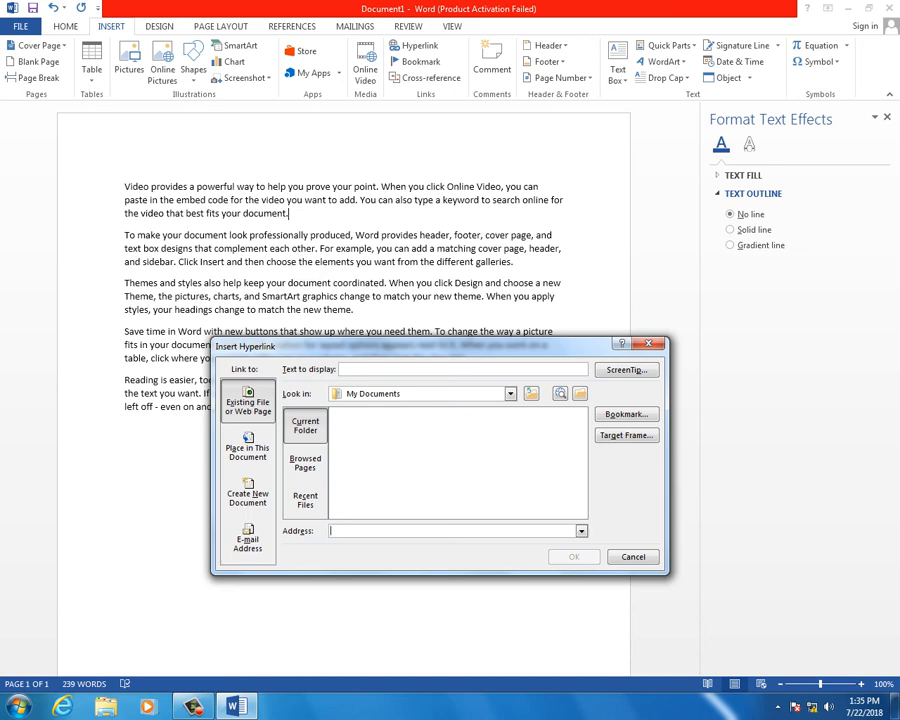
Add and select a new line 'Click here to see the Video' after the first paragraph.
key("Escape")
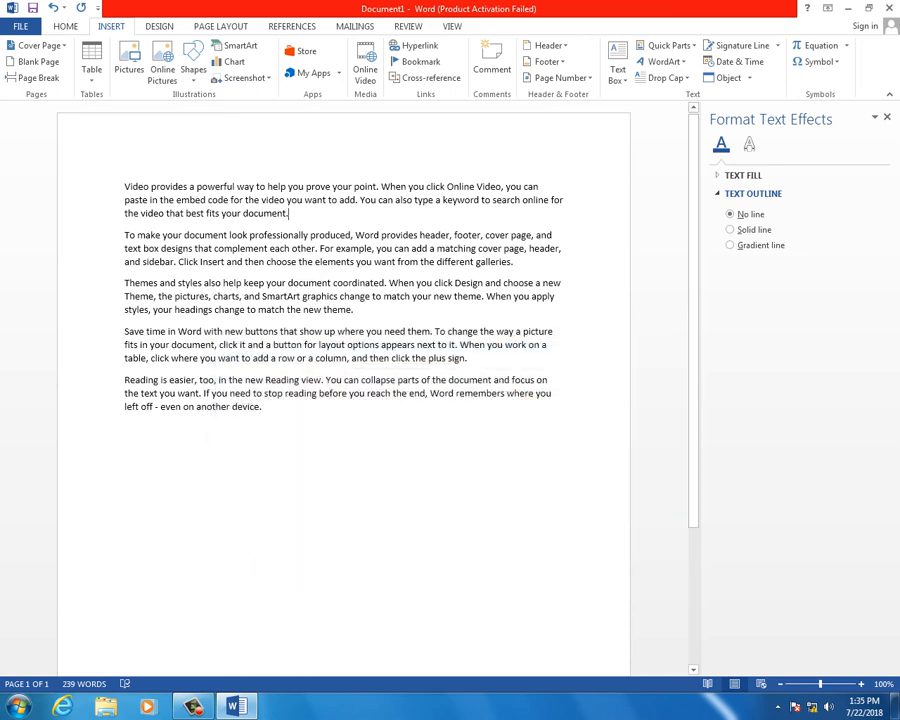
key("Return")
type("Cli")
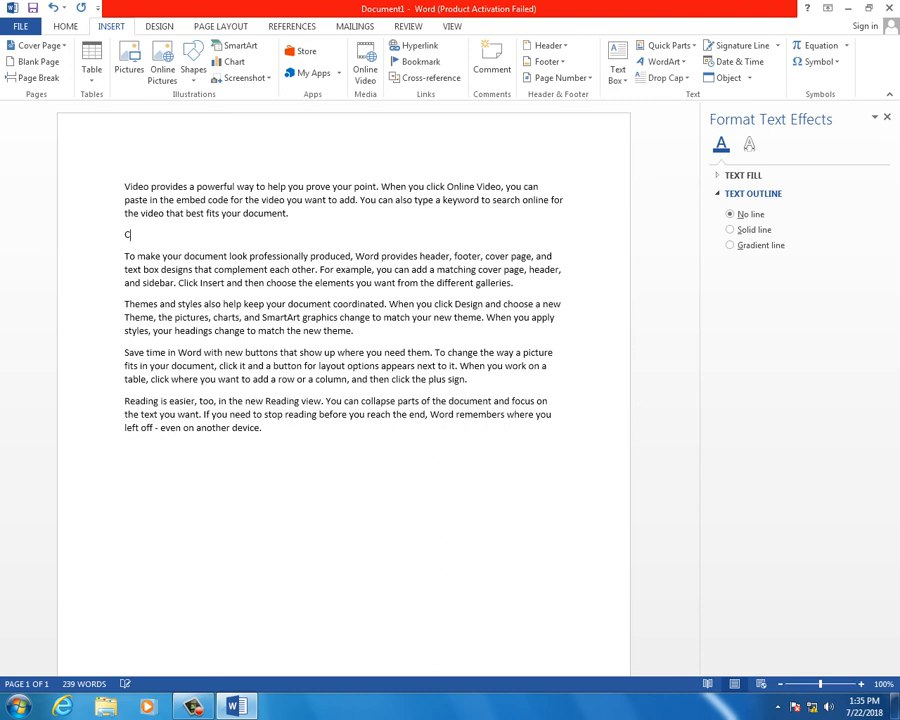
key("BackSpace")
type("eck")
key("BackSpace")
key("BackSpace")
key("BackSpace")
key("BackSpace")
type("ick here to see the Vidoe")
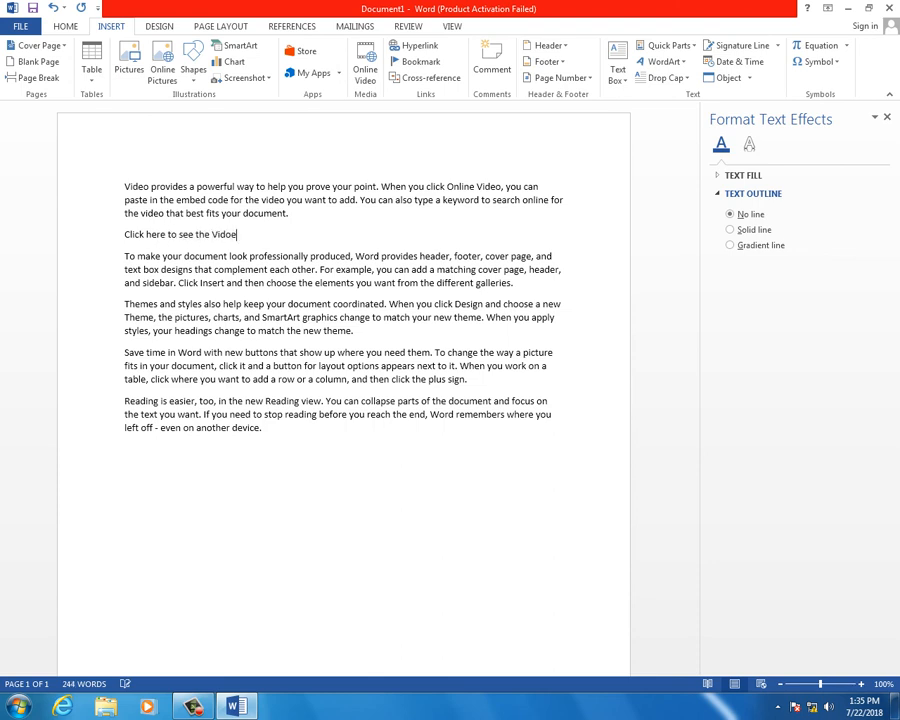
key("BackSpace")
key("BackSpace")
type("eo")
left_click_drag(240, 234, 124, 234)
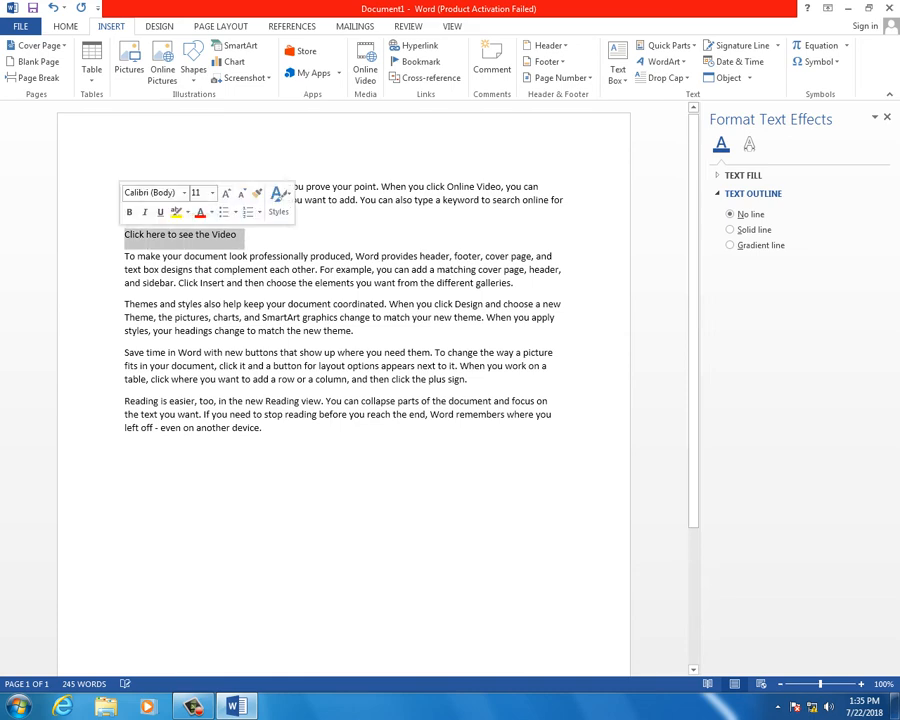
Open Insert Hyperlink for the line and browse New Volume (D:), then Program Files on C:.
left_click(420, 46)
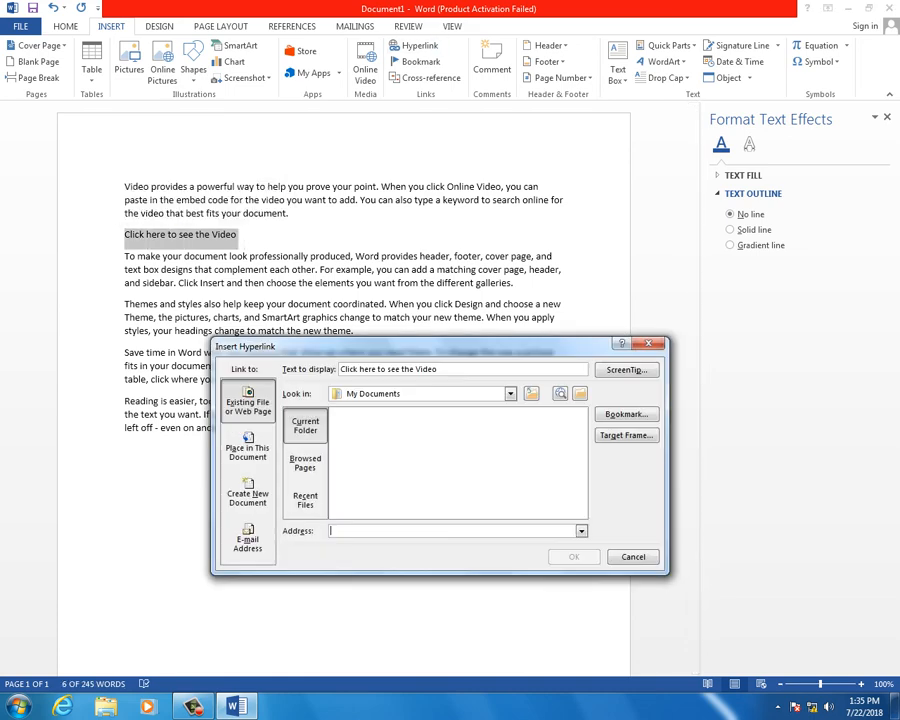
left_click(510, 393)
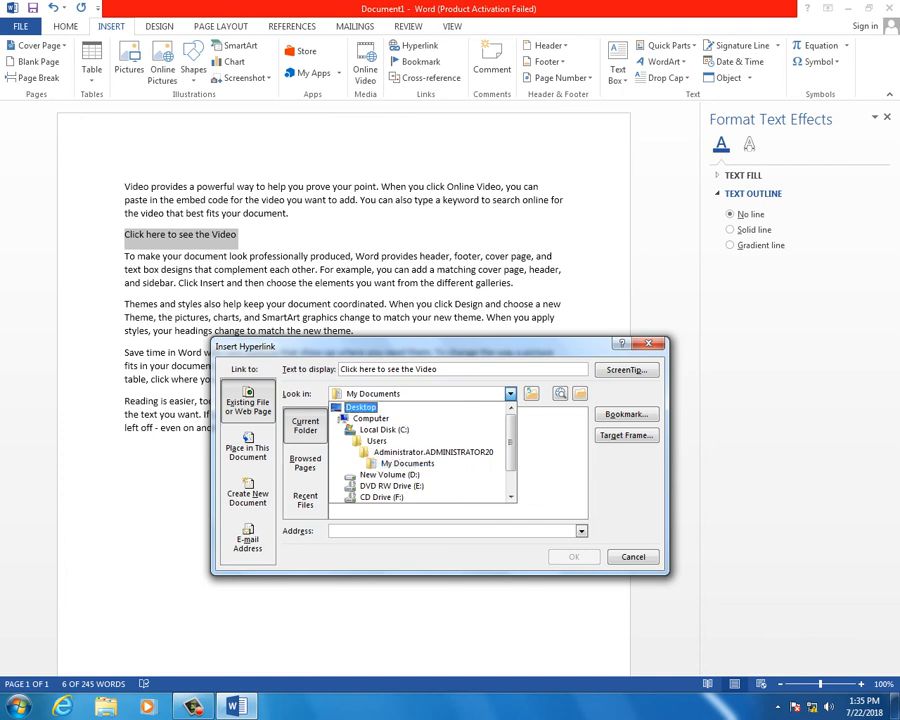
left_click(371, 418)
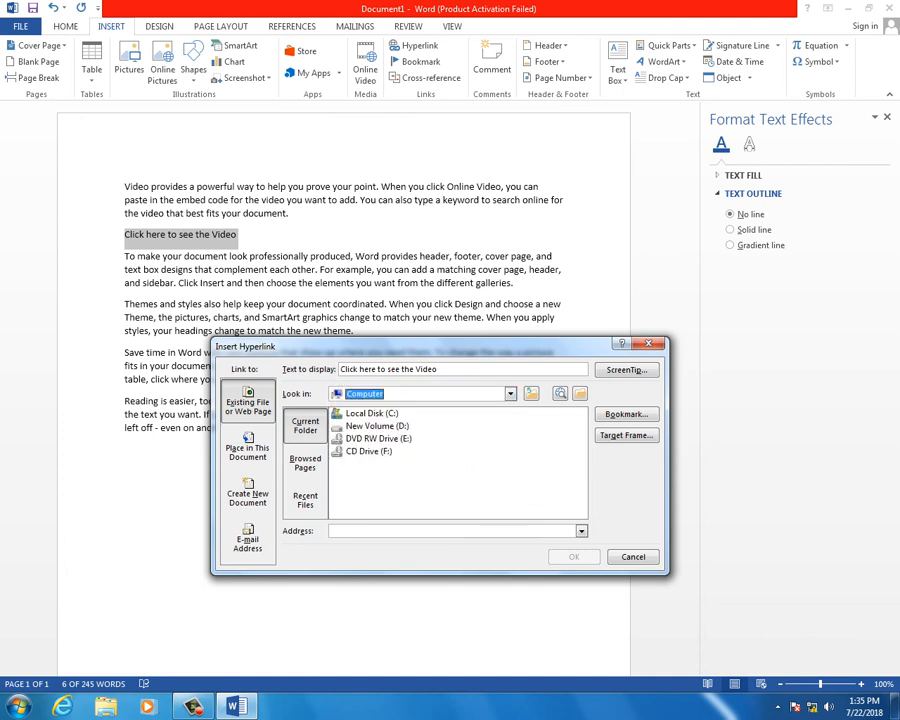
double_click(377, 426)
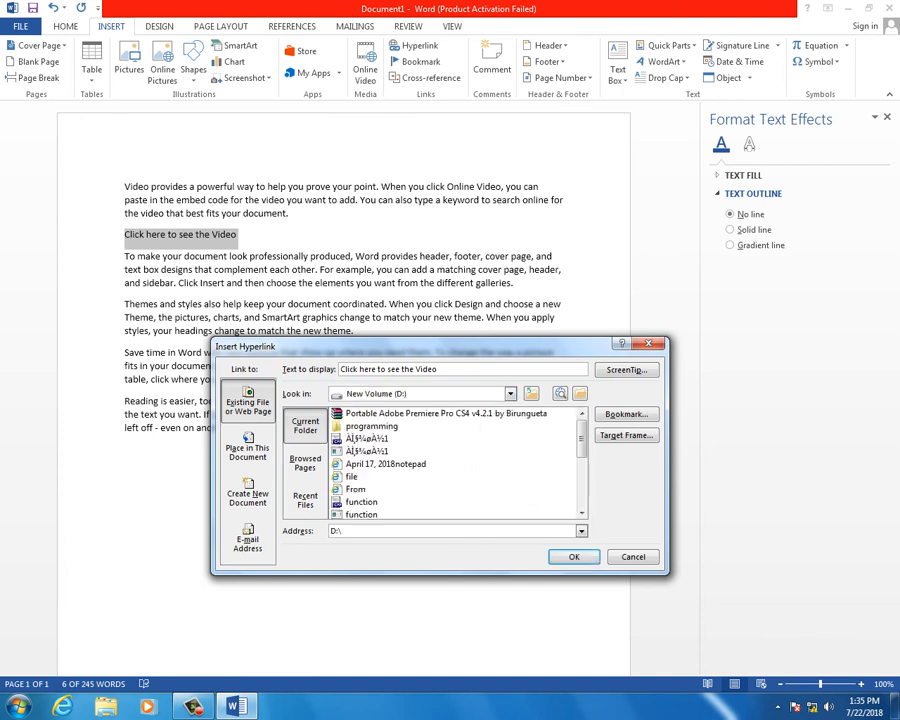
scroll(455, 463, "down", 4)
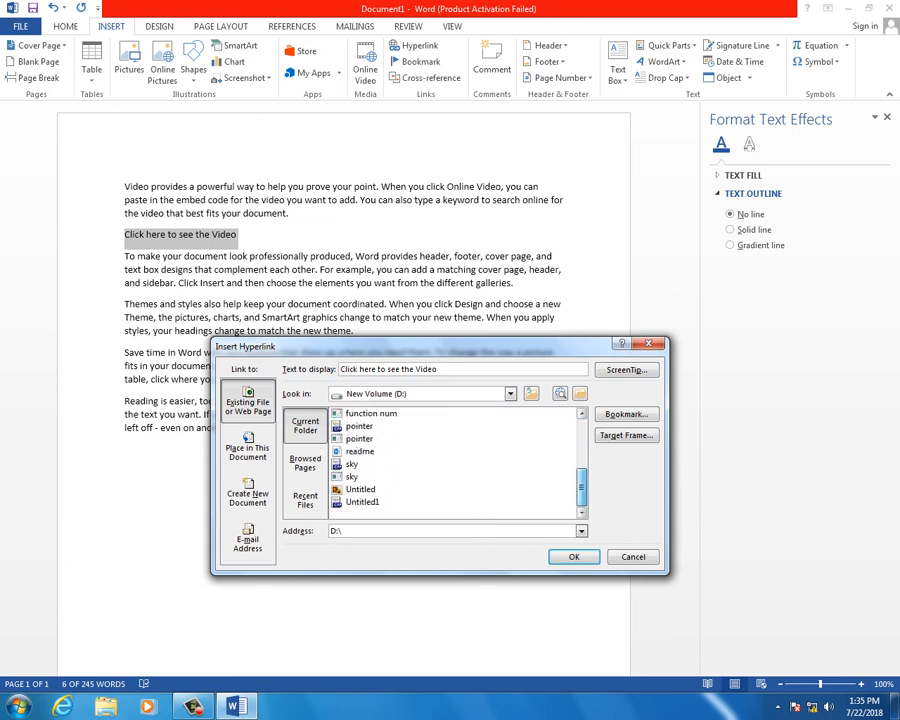
scroll(455, 463, "up", 5)
left_click(531, 393)
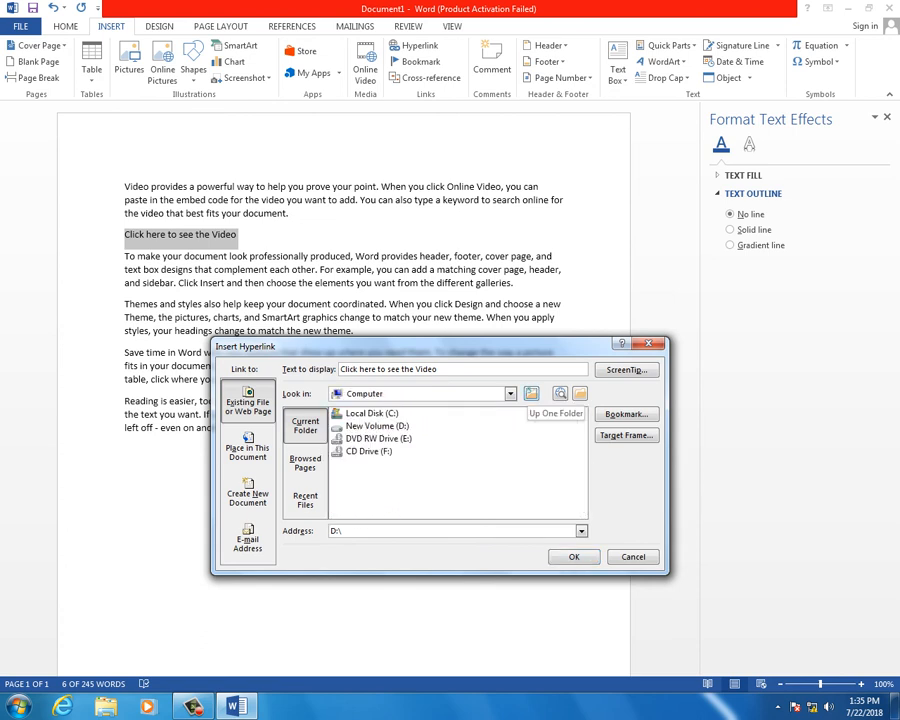
double_click(371, 413)
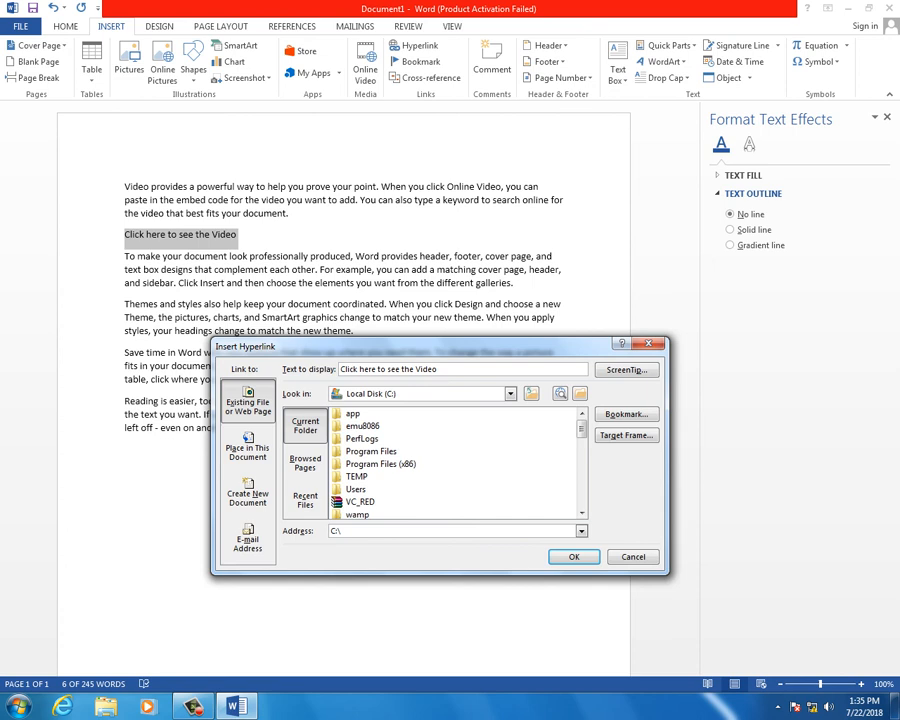
double_click(371, 451)
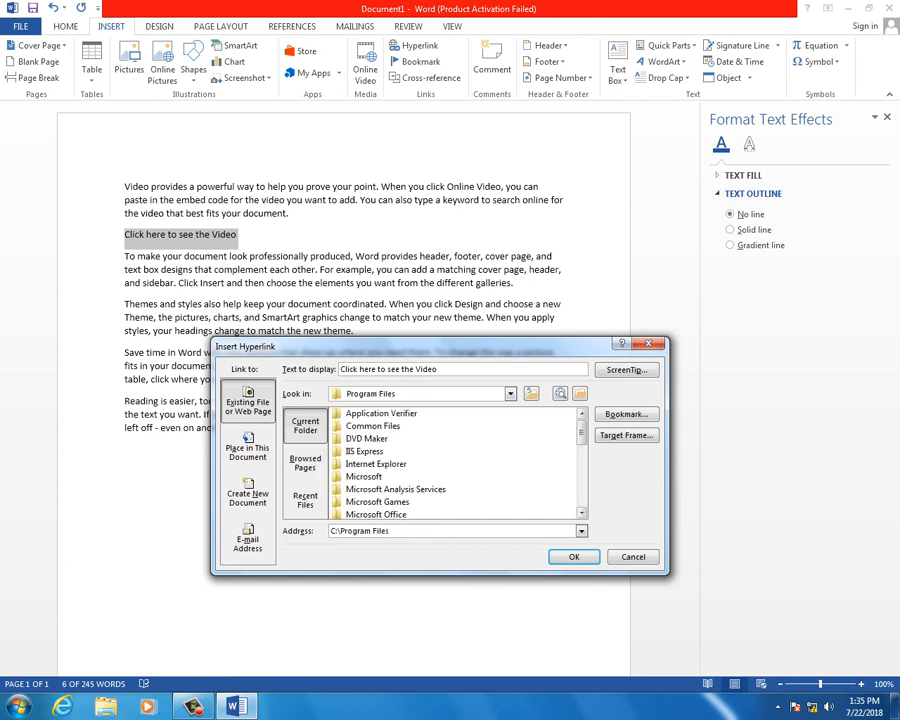
scroll(455, 463, "down", 5)
scroll(455, 463, "down", 2)
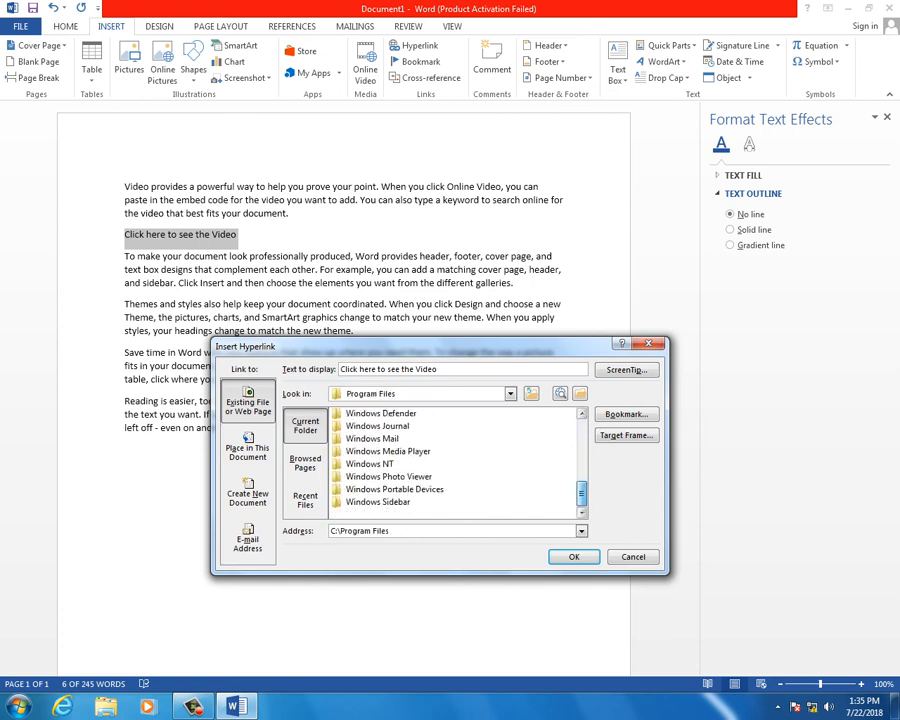
scroll(455, 463, "up", 7)
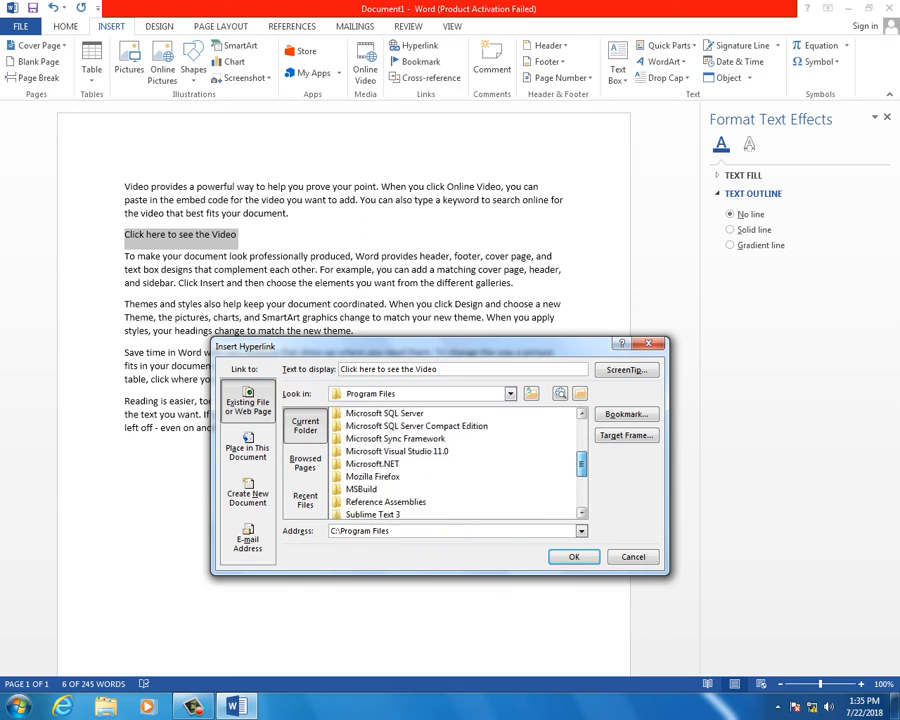
Check recent pages and files, open Common Files, then look through Local Disk (C:).
left_click(305, 463)
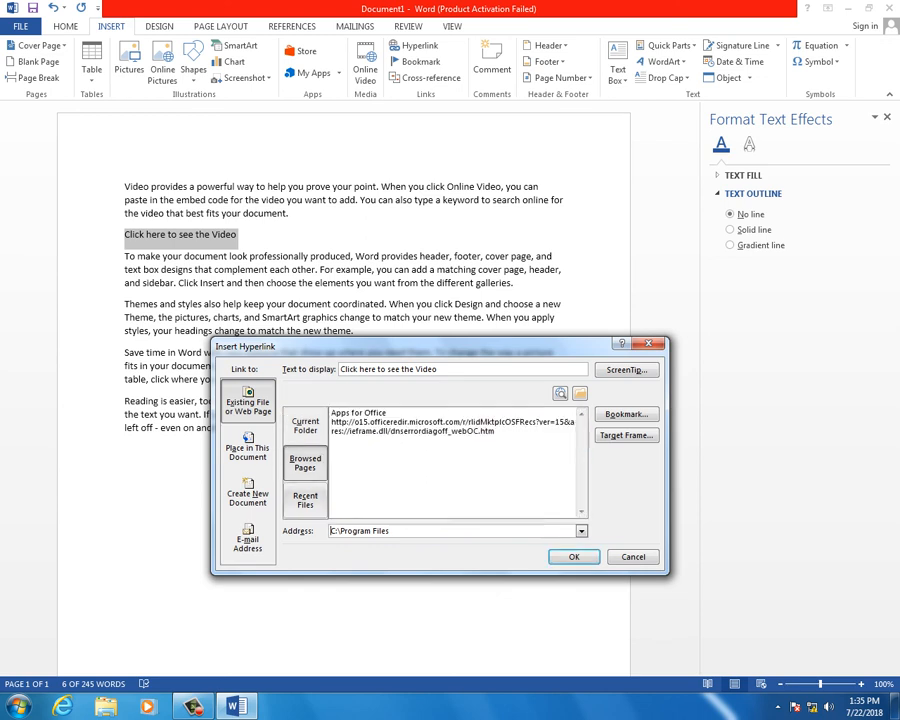
left_click(305, 500)
left_click(305, 426)
double_click(373, 426)
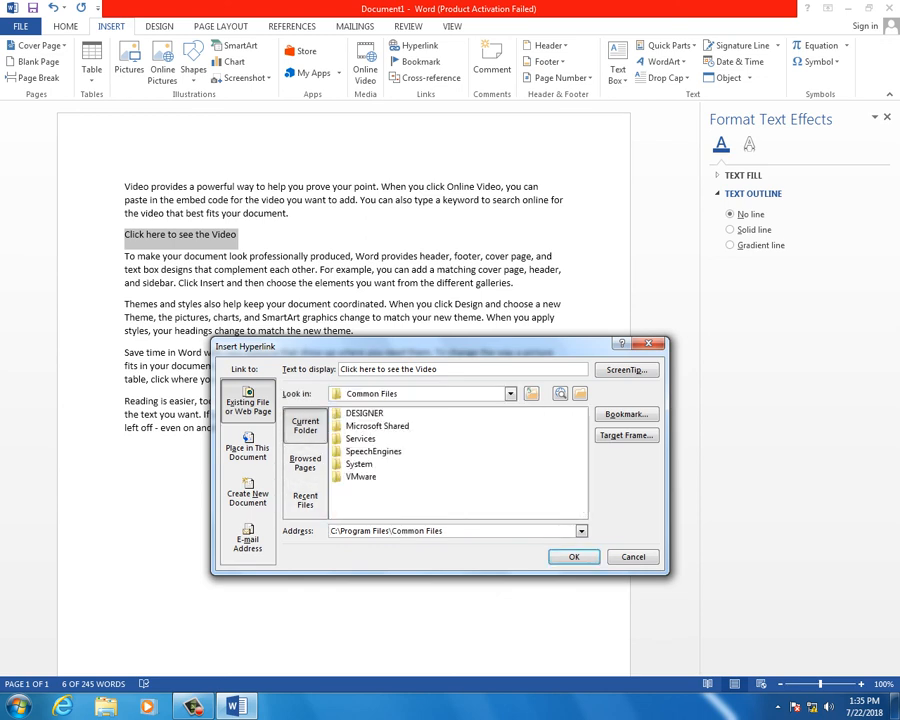
left_click(510, 393)
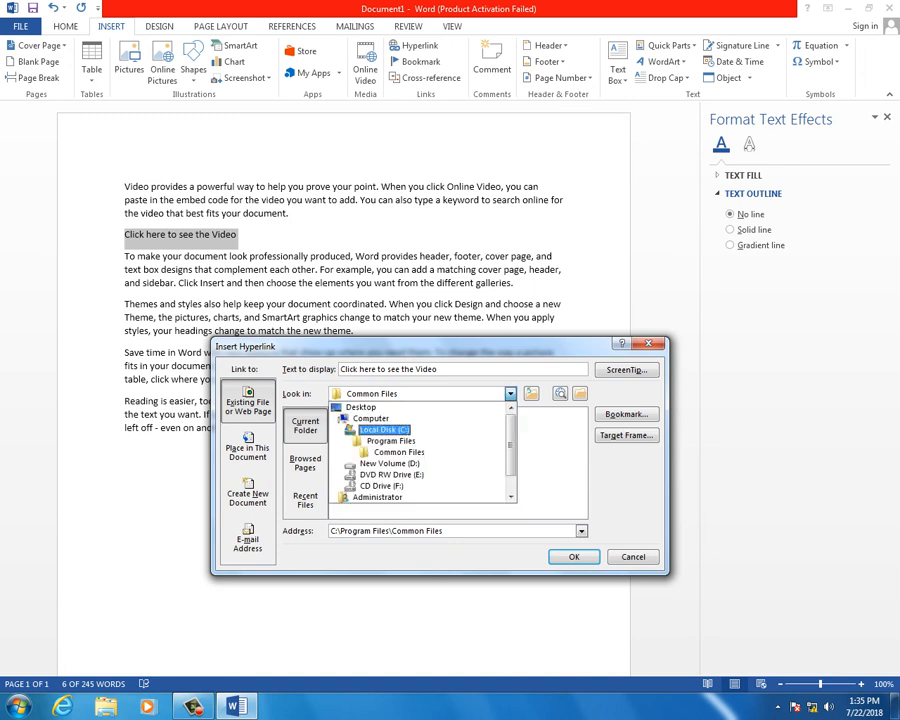
left_click(385, 430)
mouse_move(581, 429)
left_mouse_down()
mouse_move(581, 497)
mouse_move(581, 429)
left_mouse_up()
left_click(360, 502)
Open New Volume (D:) and its programming folder, then go back up to D:.
left_click(531, 394)
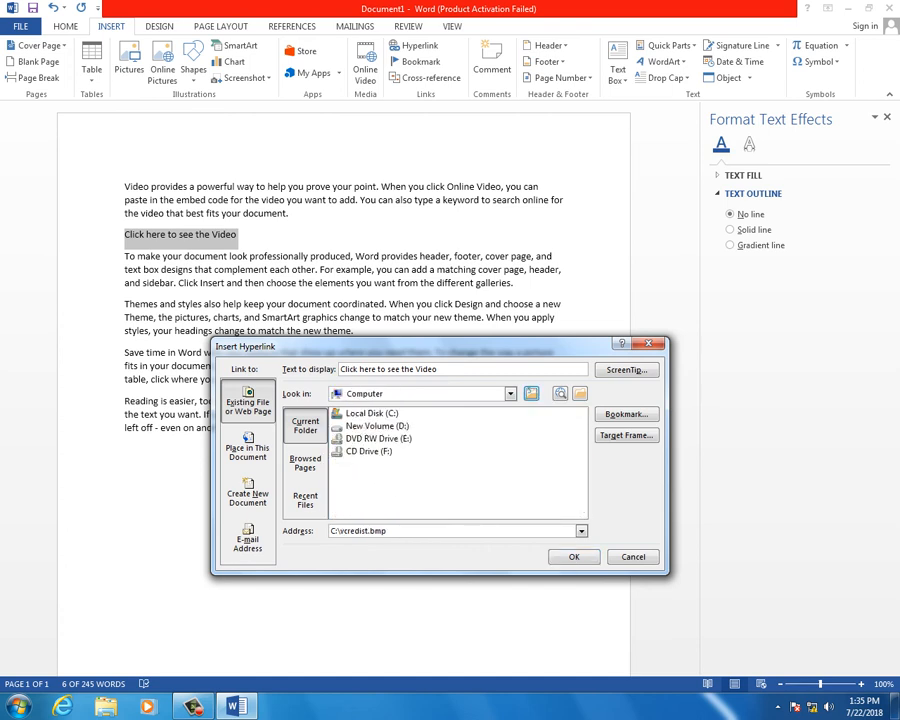
left_click(379, 439)
double_click(377, 426)
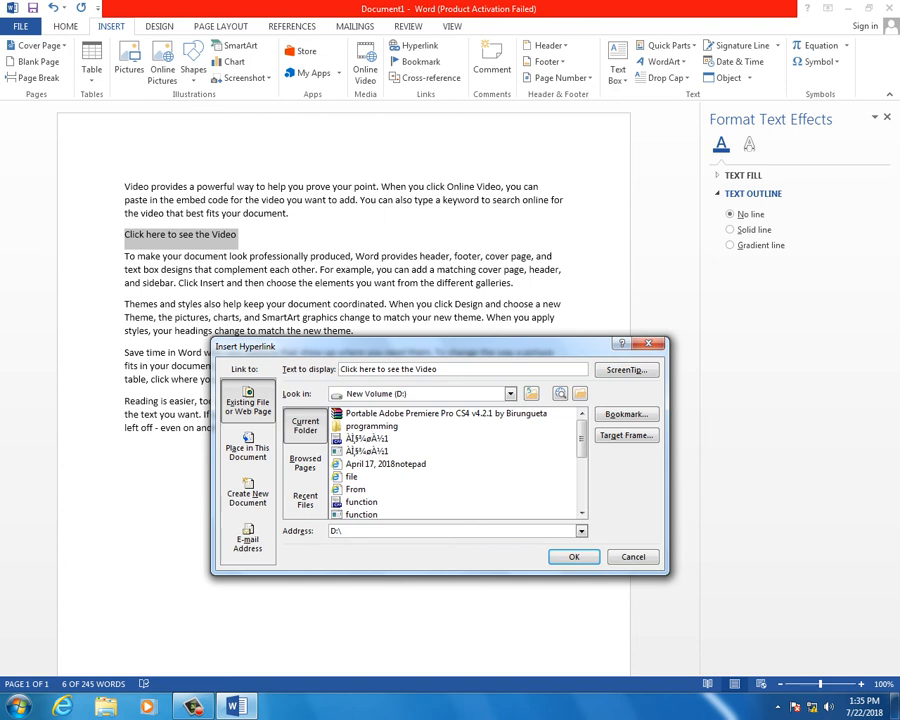
left_click_drag(581, 438, 581, 469)
left_click(400, 413)
double_click(372, 426)
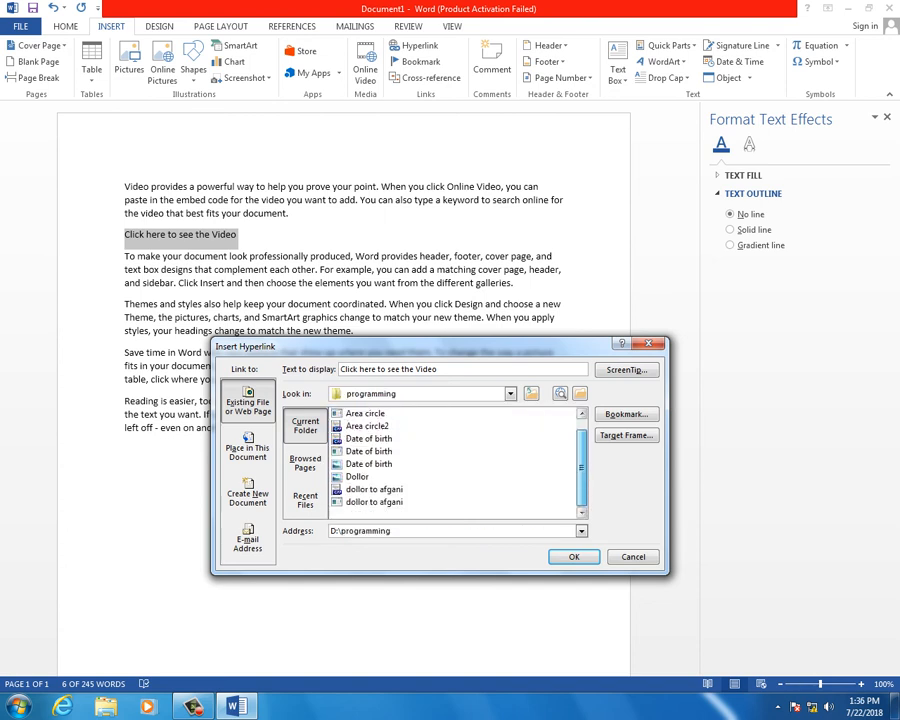
left_click(532, 394)
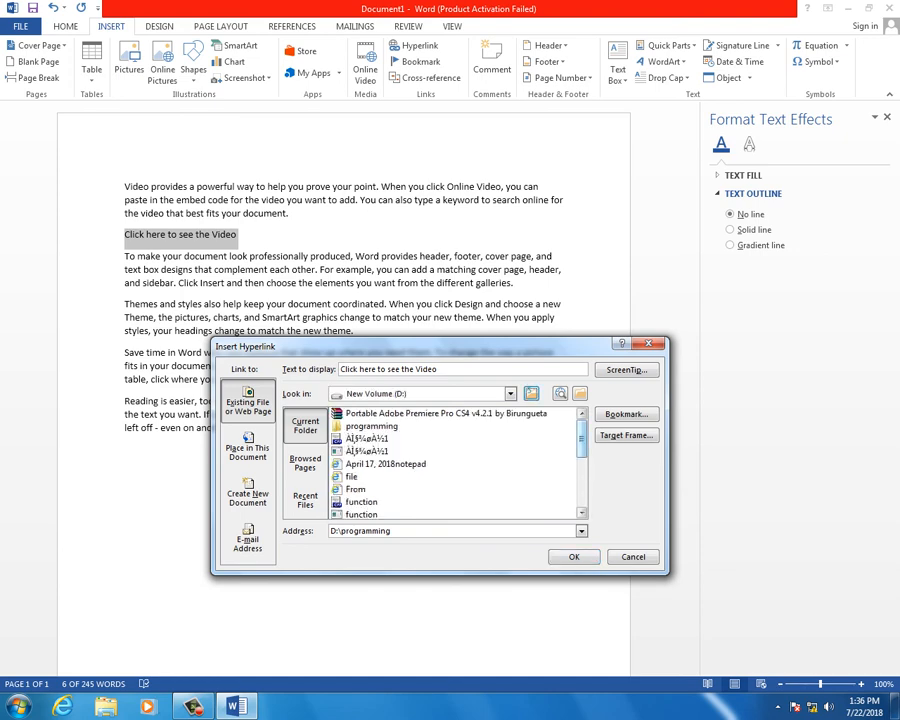
left_click_drag(581, 440, 581, 488)
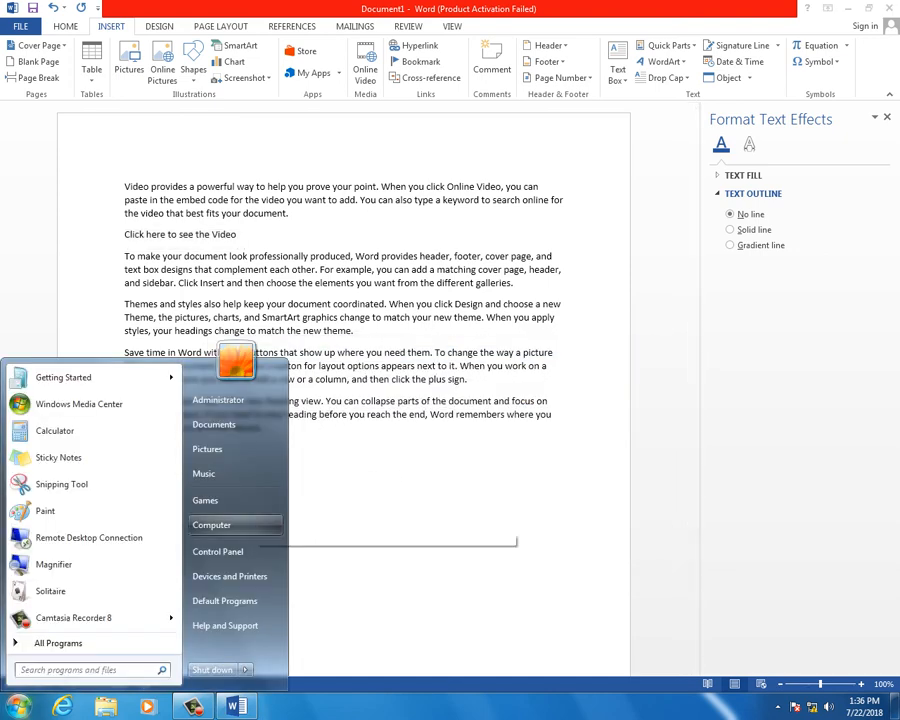
Open drive D: in Explorer and turn on showing hidden files, folders and drives.
left_click(211, 524)
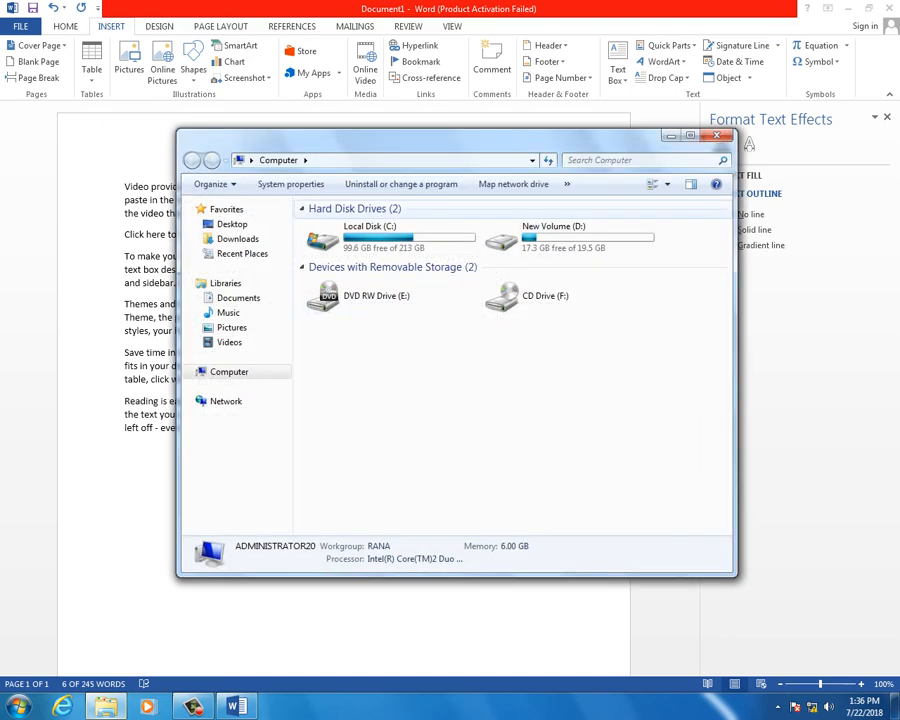
double_click(540, 230)
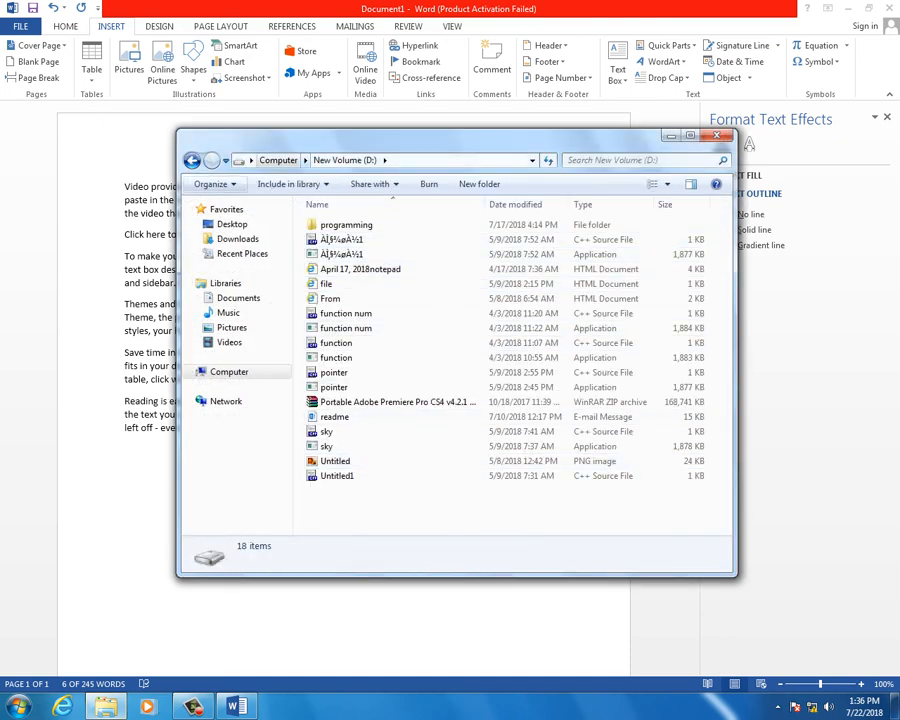
left_click(211, 184)
left_click(254, 321)
left_click(250, 218)
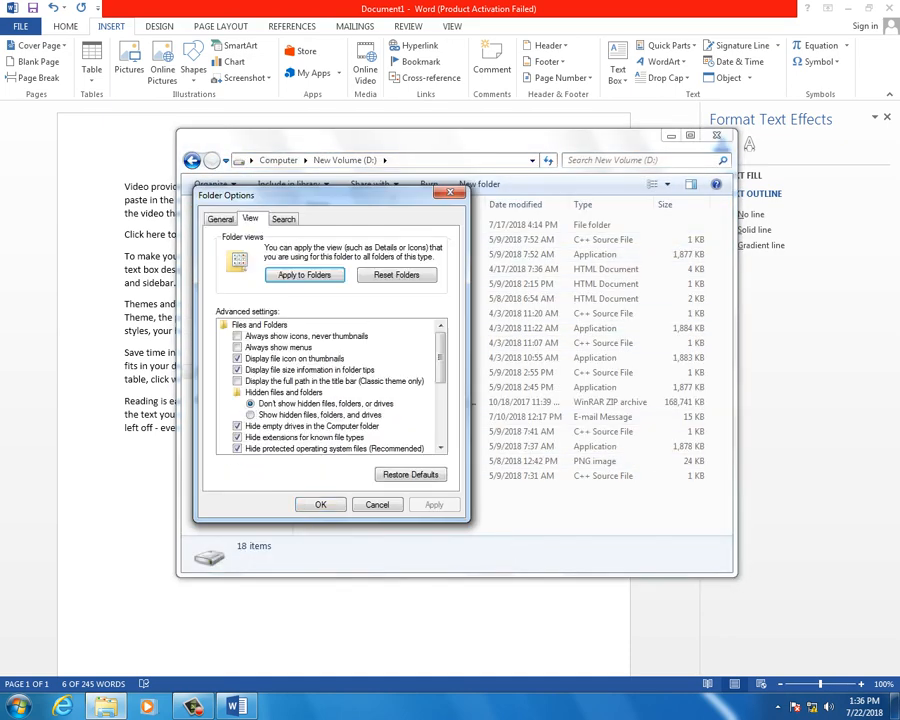
left_click(251, 414)
left_click(433, 504)
left_click(320, 504)
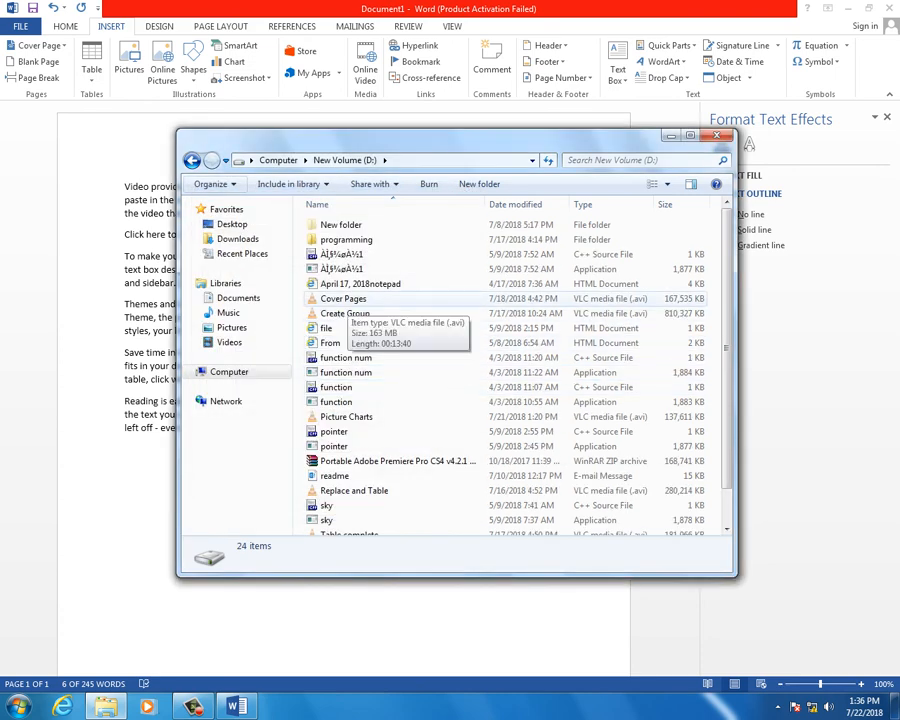
Clear the Hidden attribute on the Create Group video and close Explorer.
left_click(345, 298)
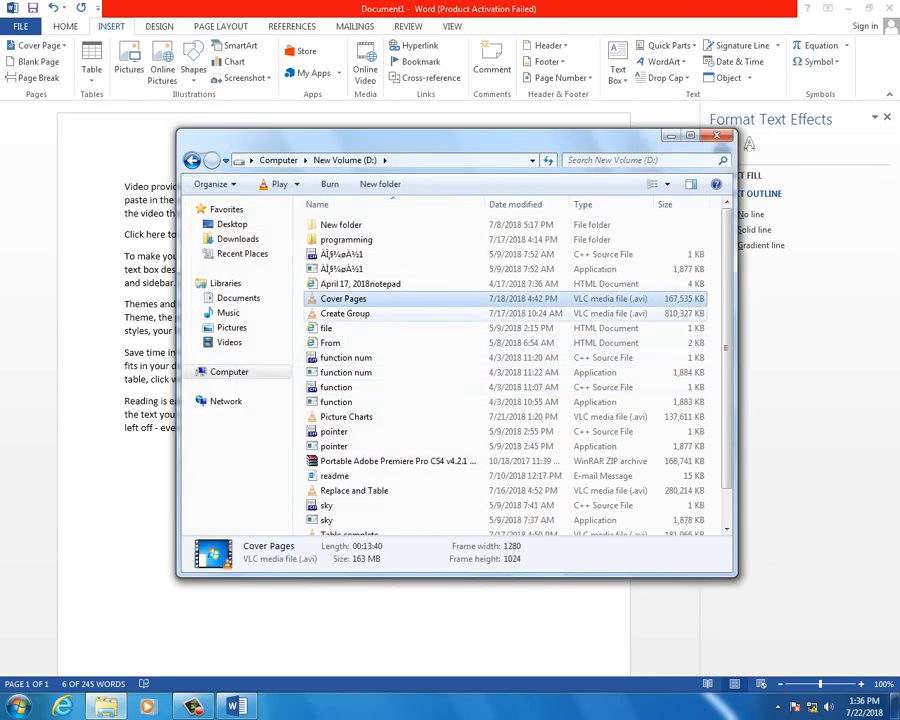
left_click(345, 314)
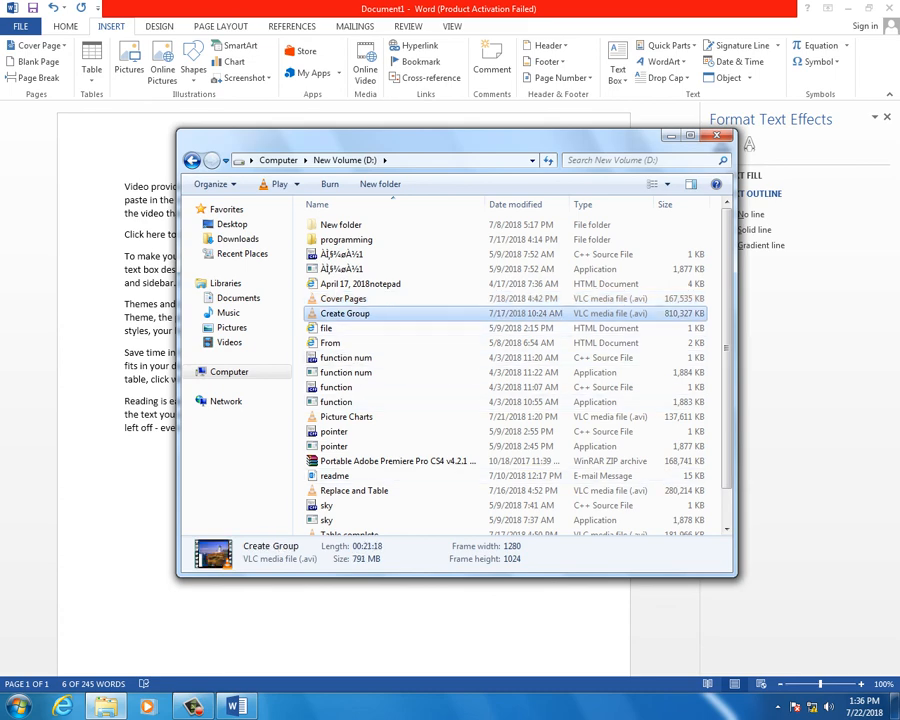
right_click(310, 313)
left_click(330, 663)
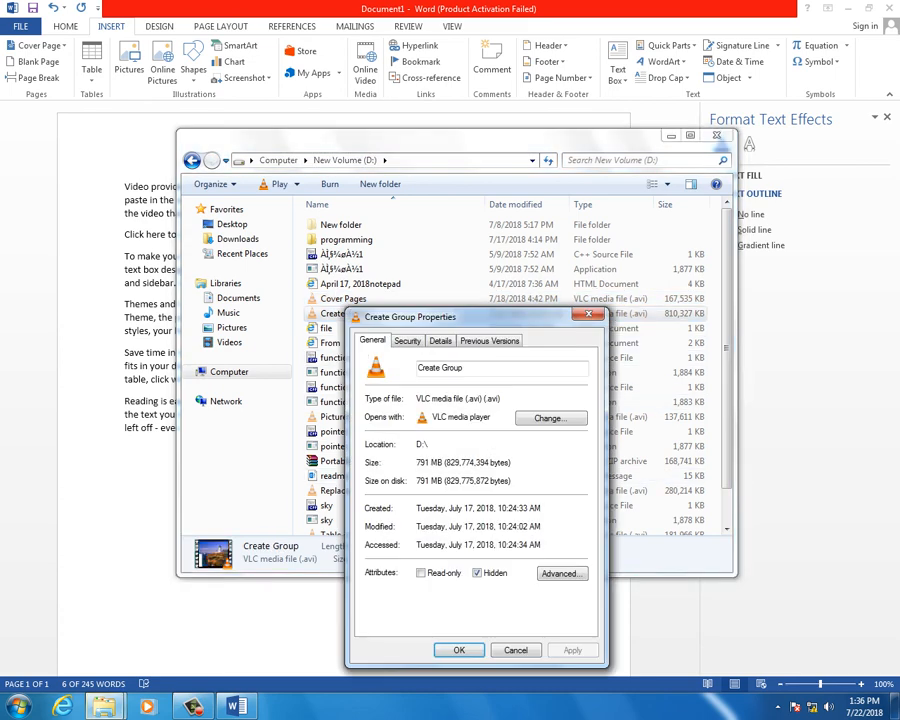
left_click(477, 573)
left_click(459, 650)
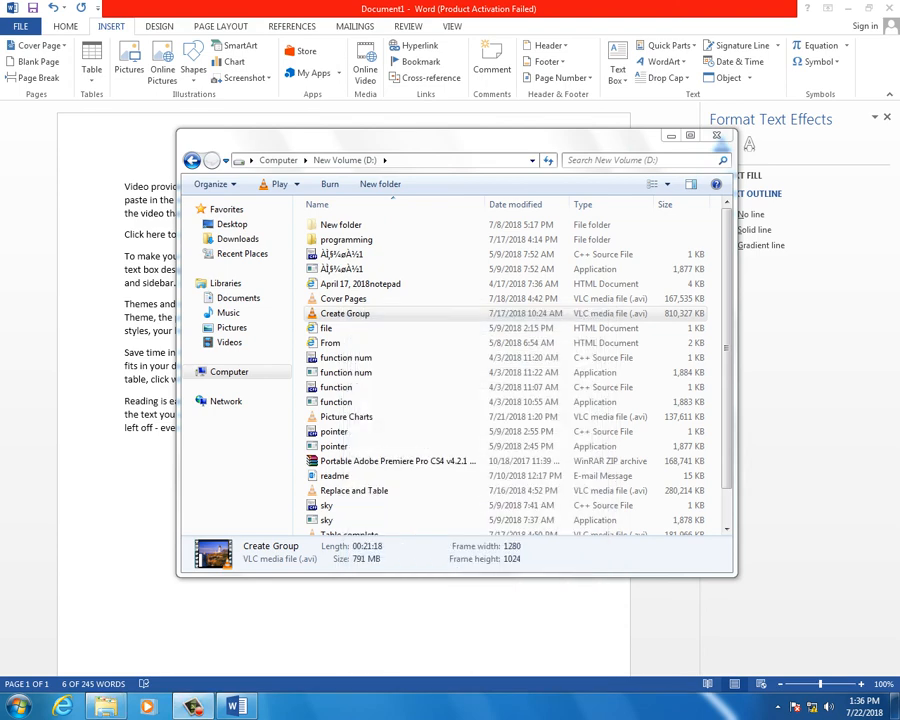
left_click(717, 135)
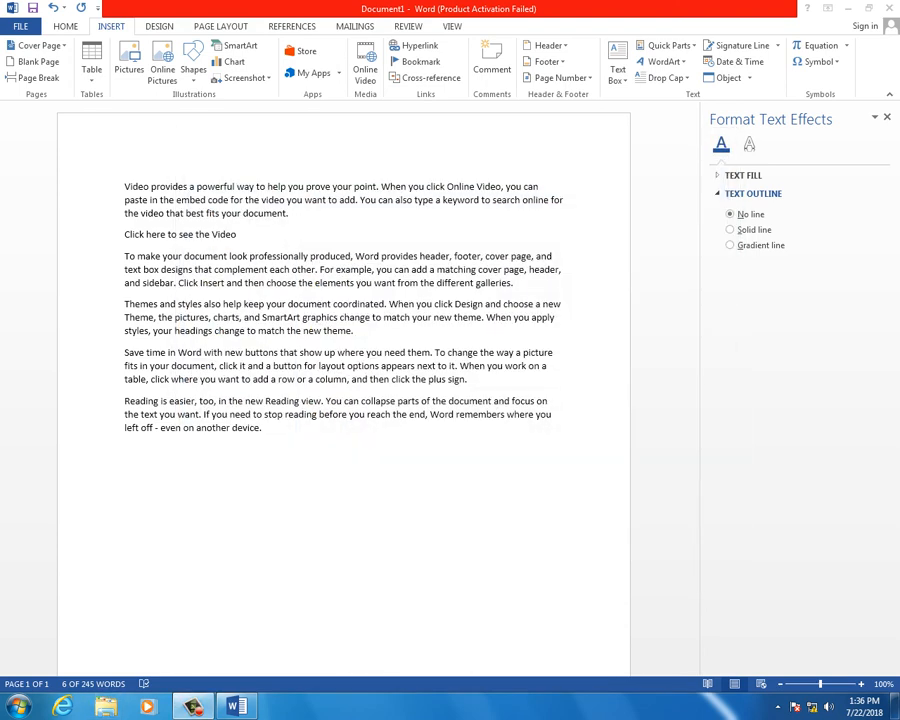
Hyperlink the selected line to Create Group.avi on New Volume (D:).
left_click(419, 46)
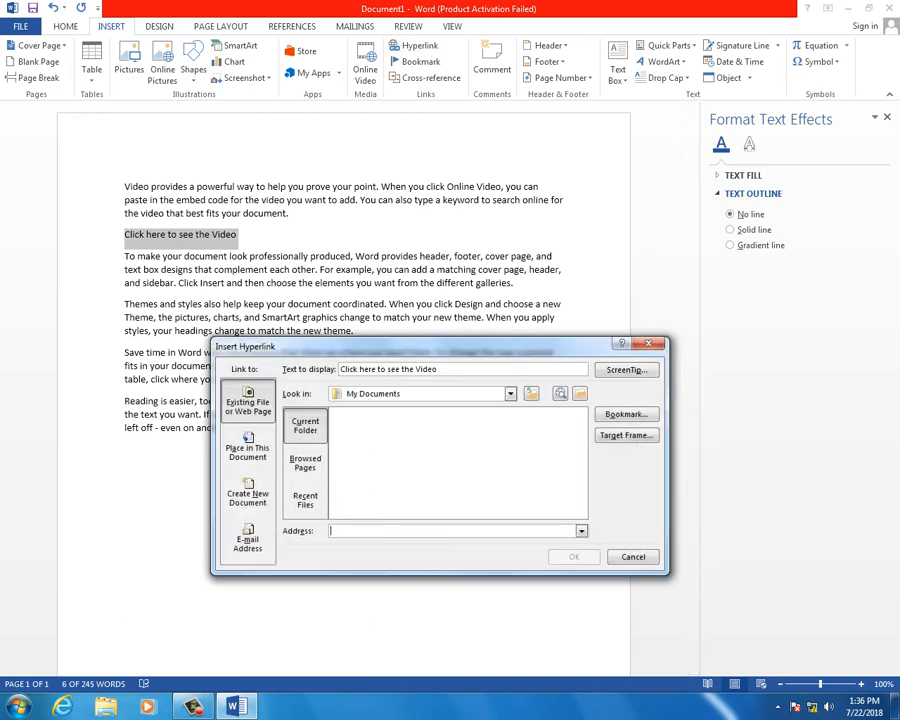
left_click(510, 393)
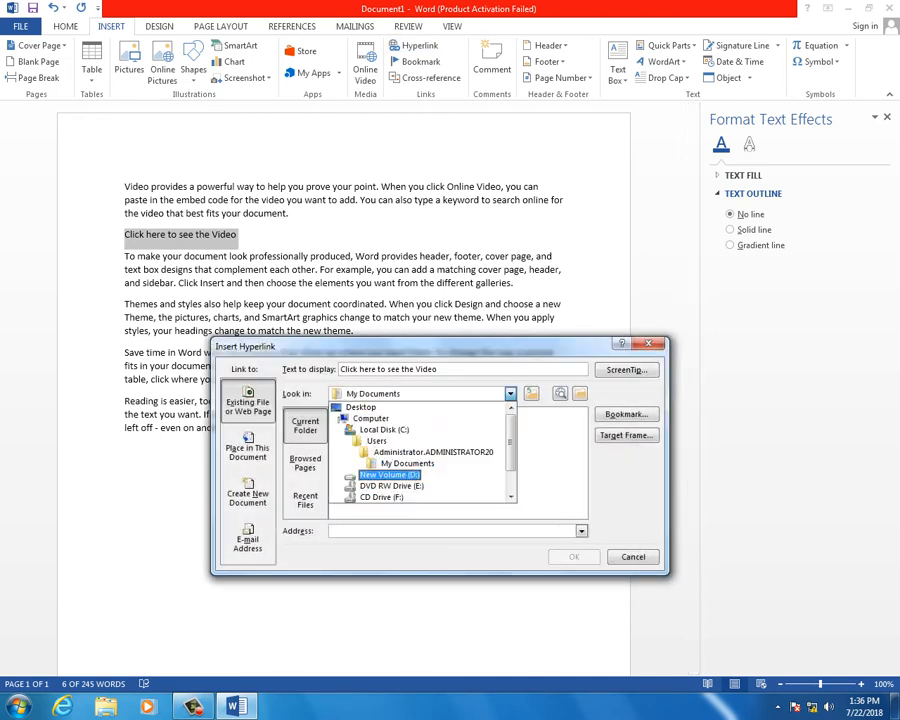
left_click(390, 475)
left_click(369, 489)
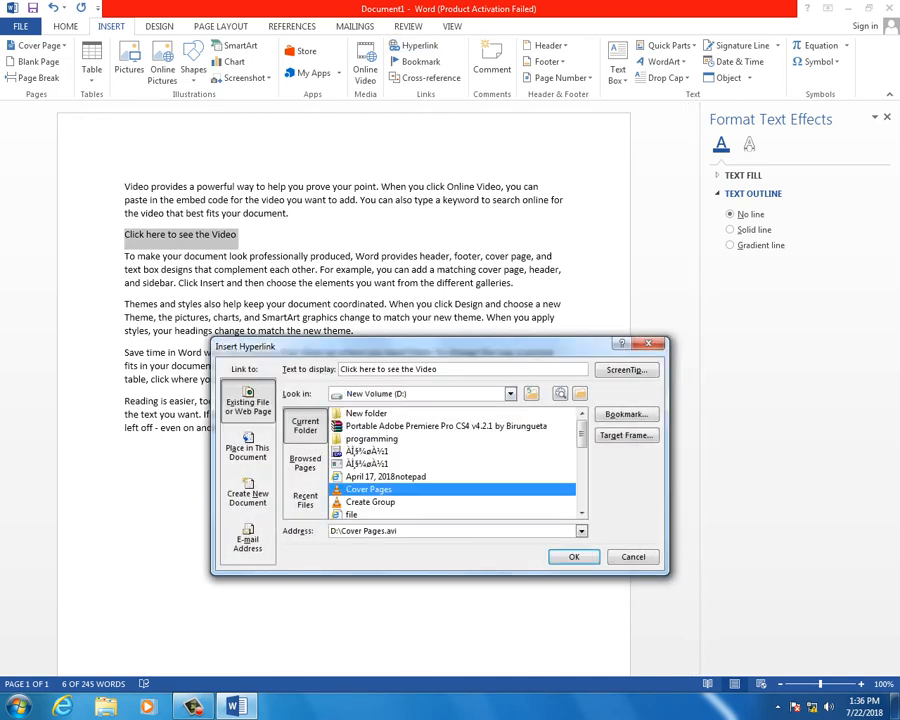
left_click(370, 502)
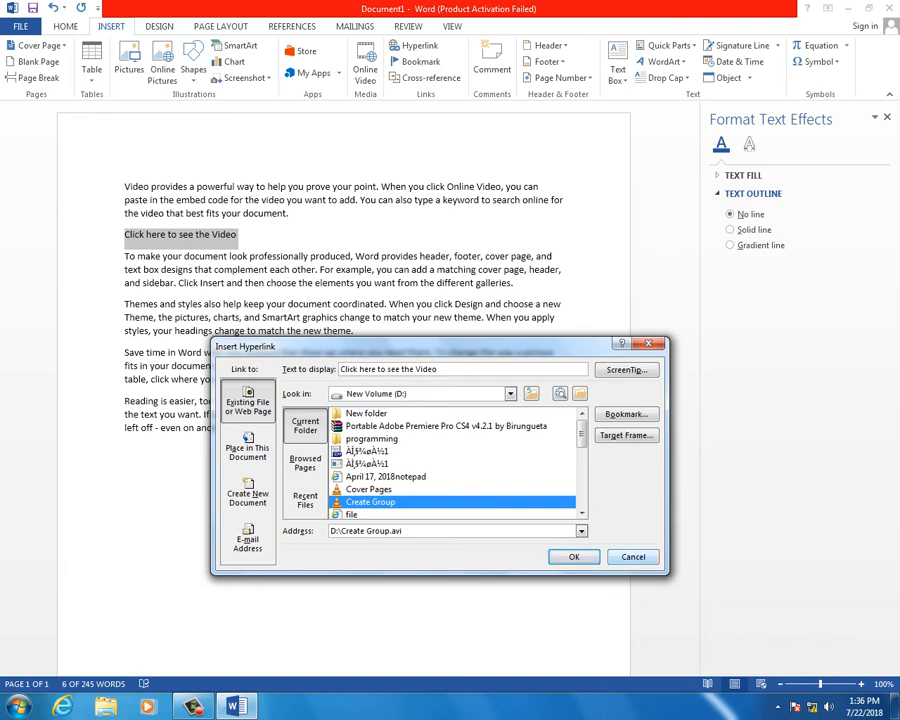
left_click(574, 557)
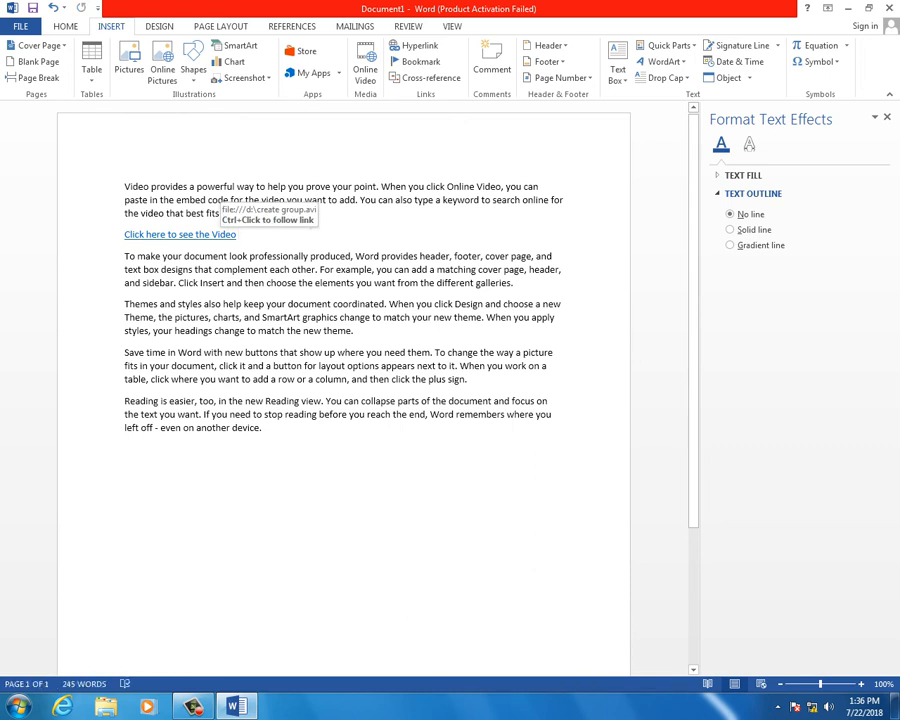
Follow the link, accepting the security and VLC prompts to play Create Group.avi.
left_click(200, 234, "ctrl")
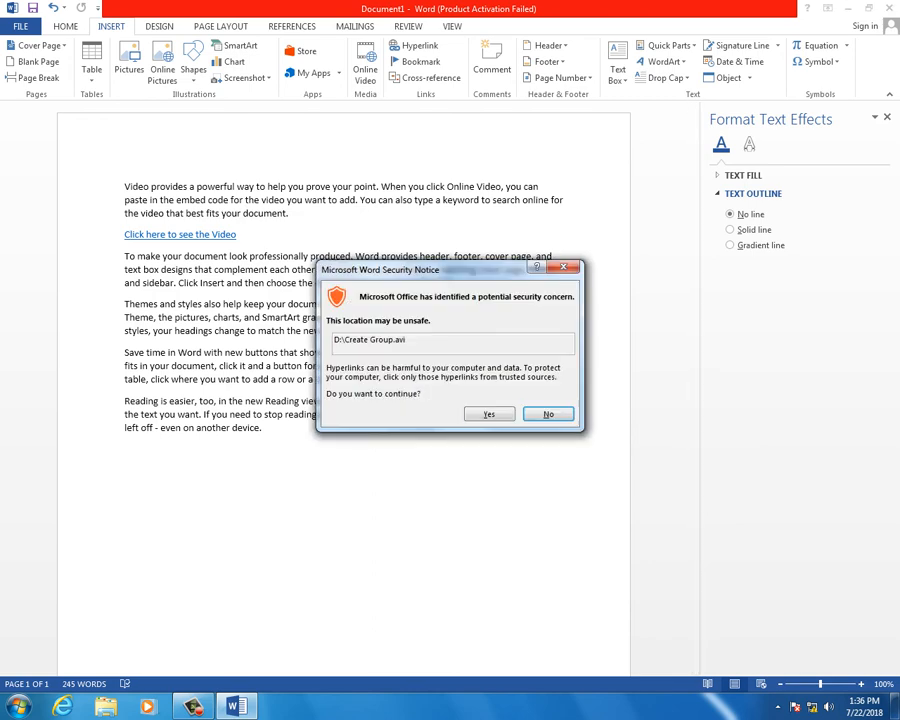
left_click(489, 414)
key("Return")
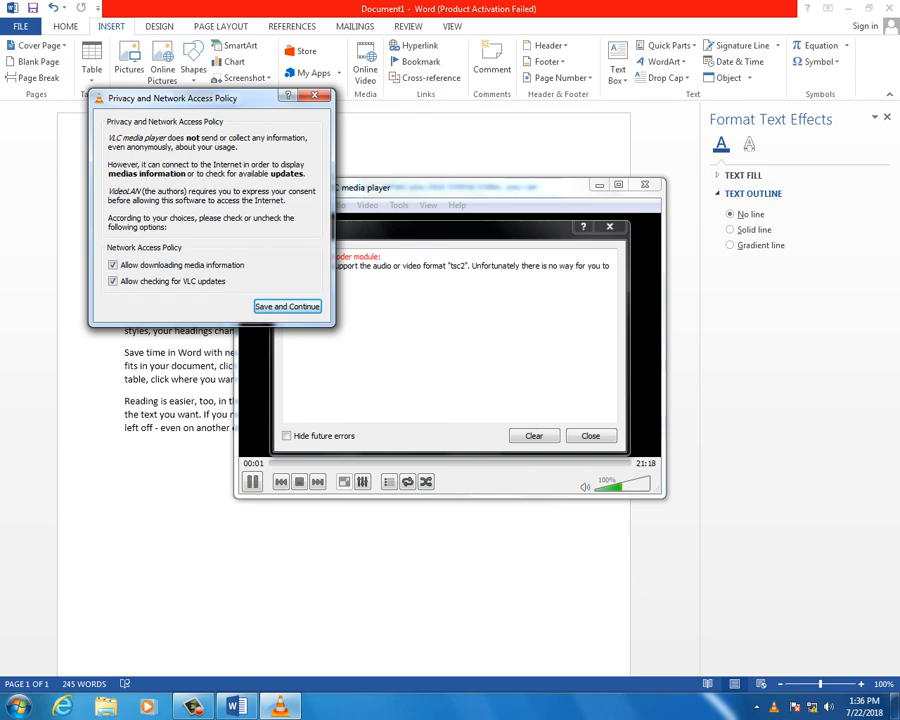
key("Return")
key("Escape")
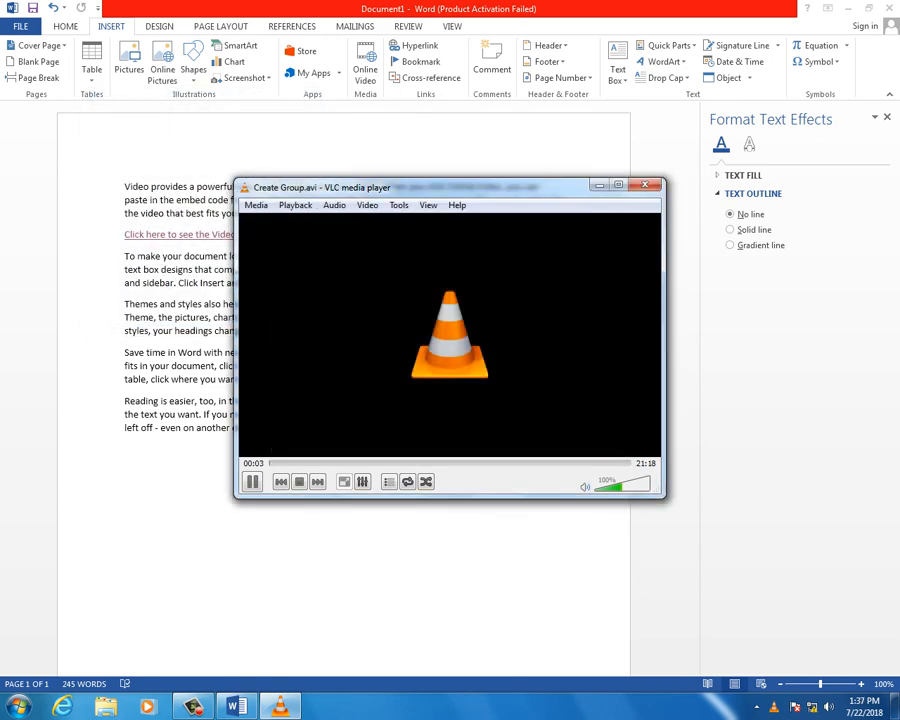
Skip to about 02:19 in the video, then close VLC and return to Word.
left_click_drag(271, 463, 339, 463)
left_click(645, 185)
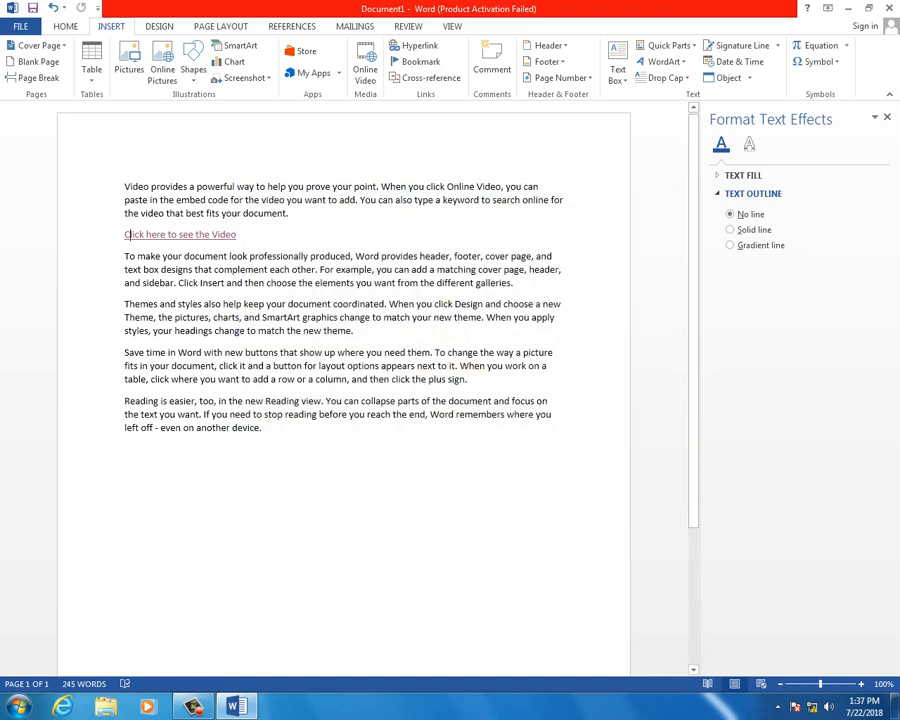
left_click(239, 235)
left_click(193, 706)
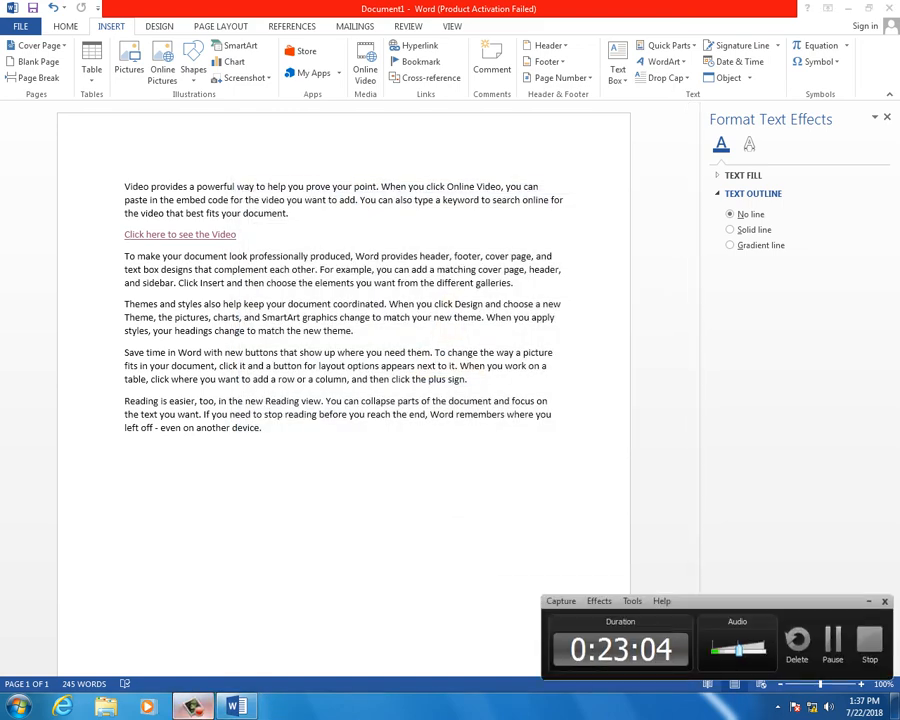